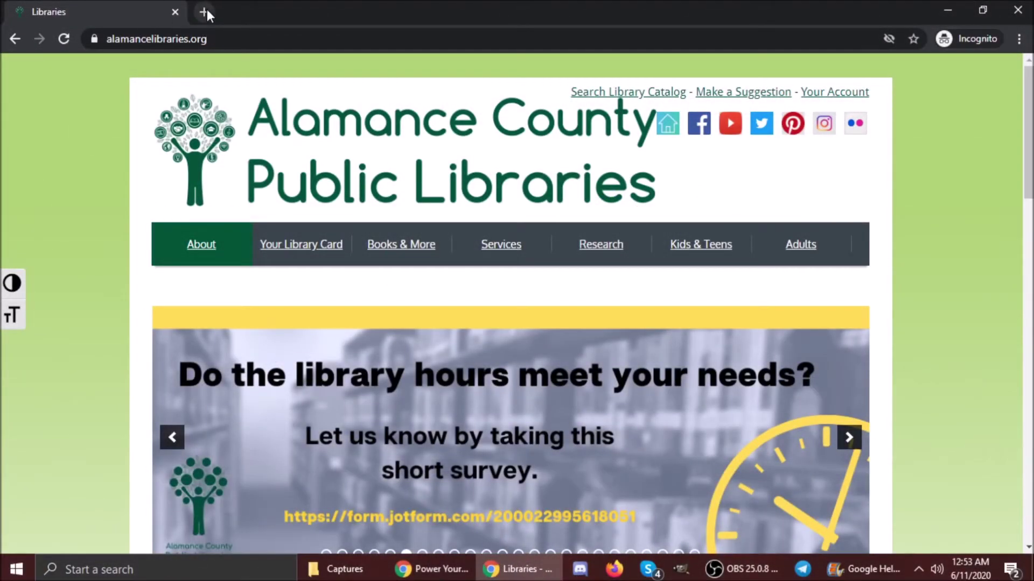
# - Load google.com in a new Chrome tab and go to the Google sign-in page
pyautogui.click(204, 12)
pyautogui.write('google.com')
pyautogui.press('Return')
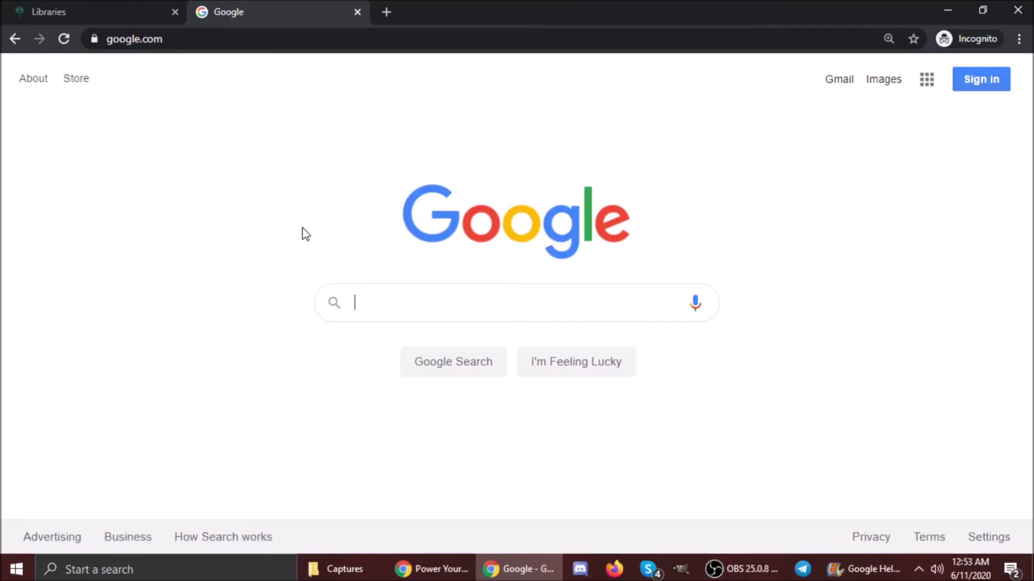
pyautogui.click(991, 87)
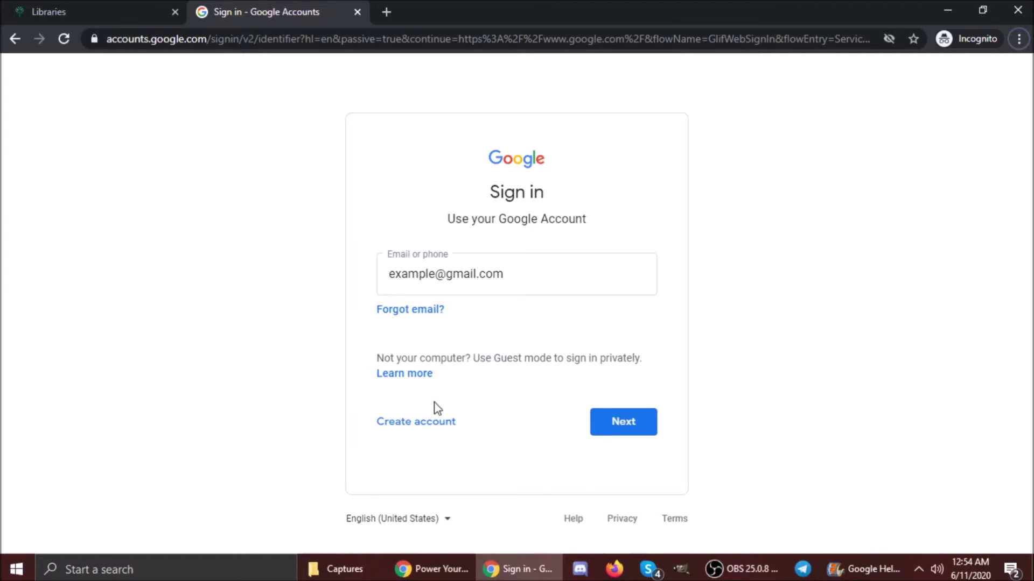
# - Start creating a new Google account for personal use
pyautogui.click(435, 430)
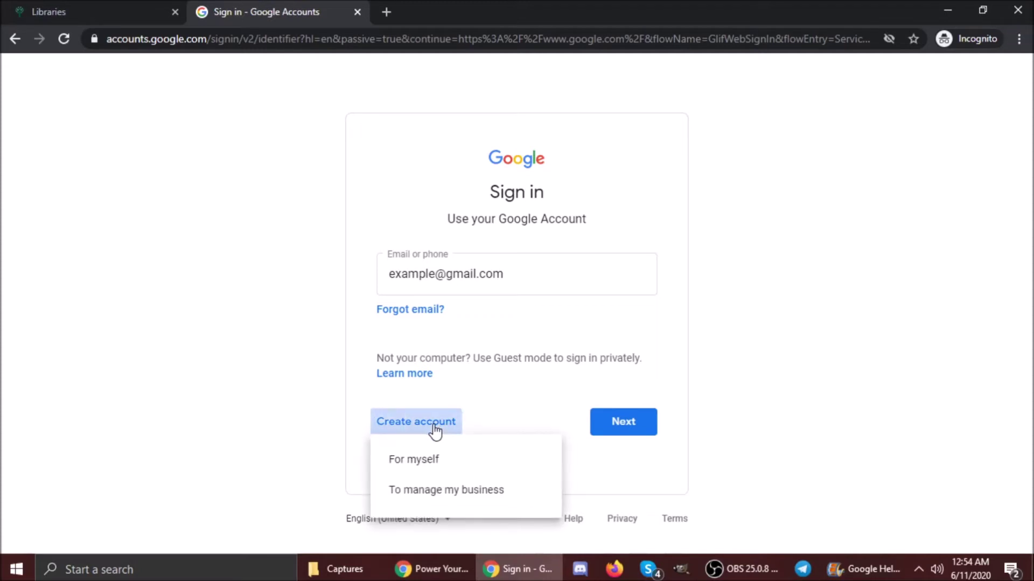
pyautogui.click(438, 467)
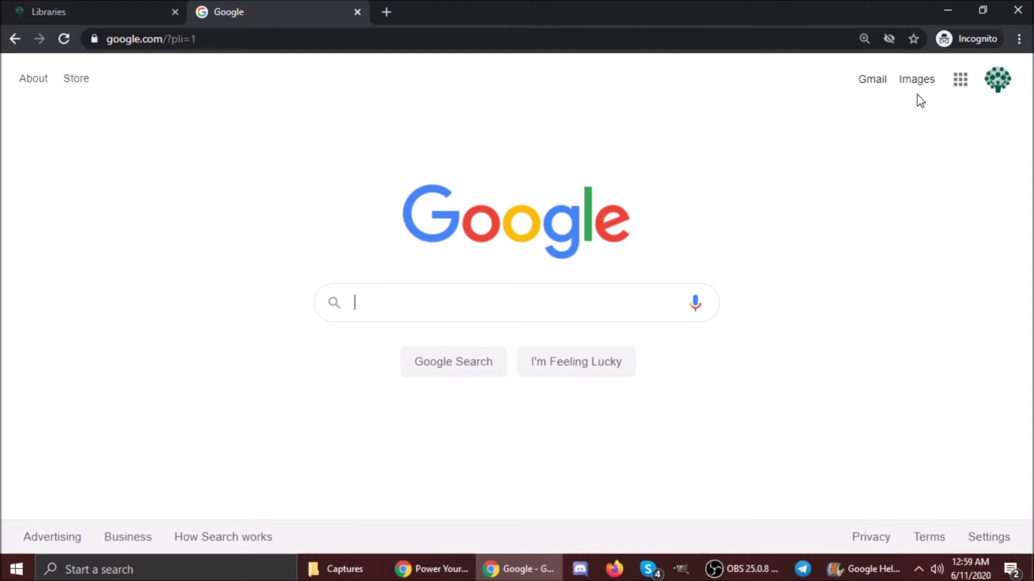
# - Open Google Drive from the Google apps grid and begin creating a new spreadsheet
pyautogui.click(960, 82)
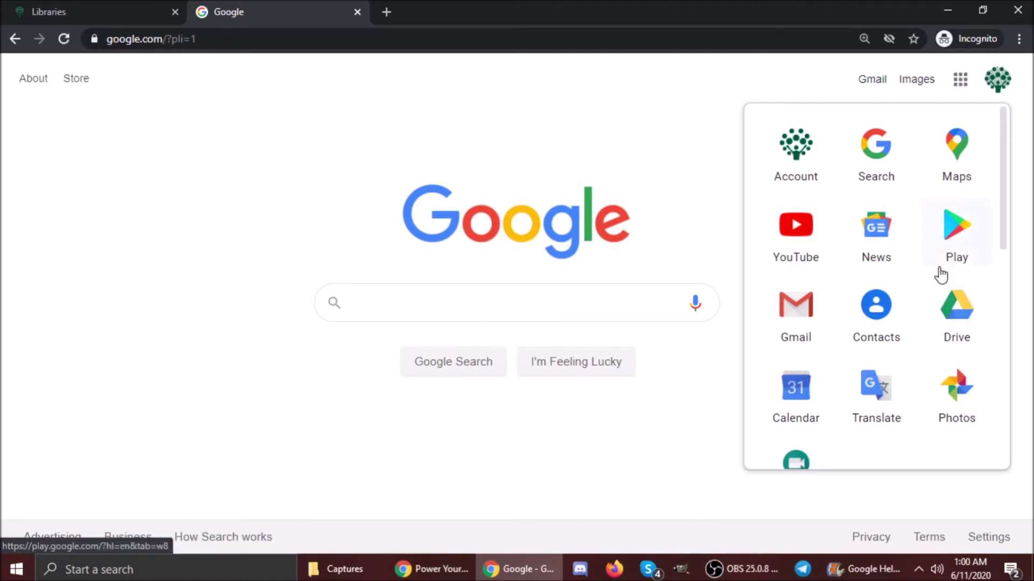
pyautogui.click(957, 319)
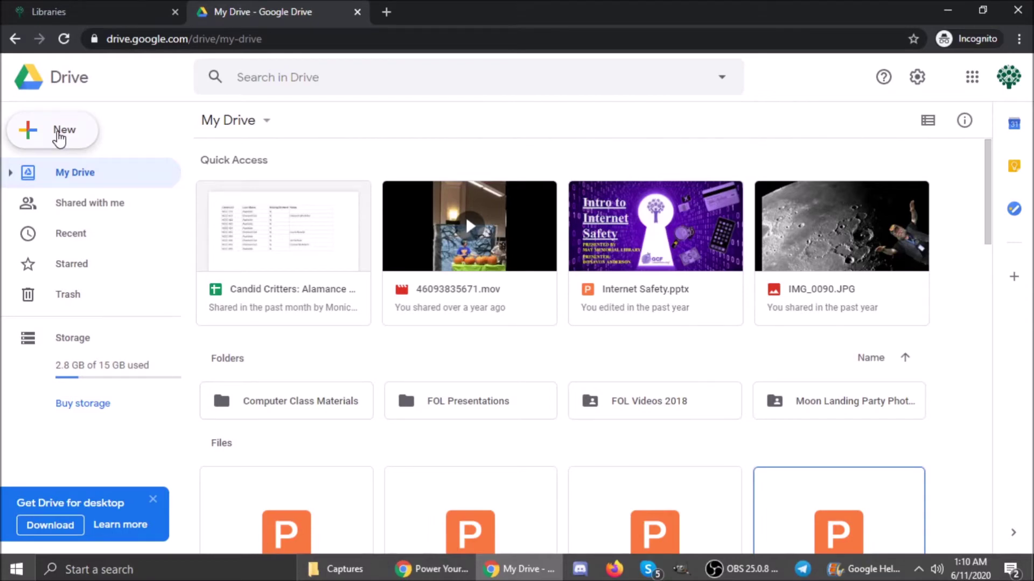
pyautogui.click(59, 138)
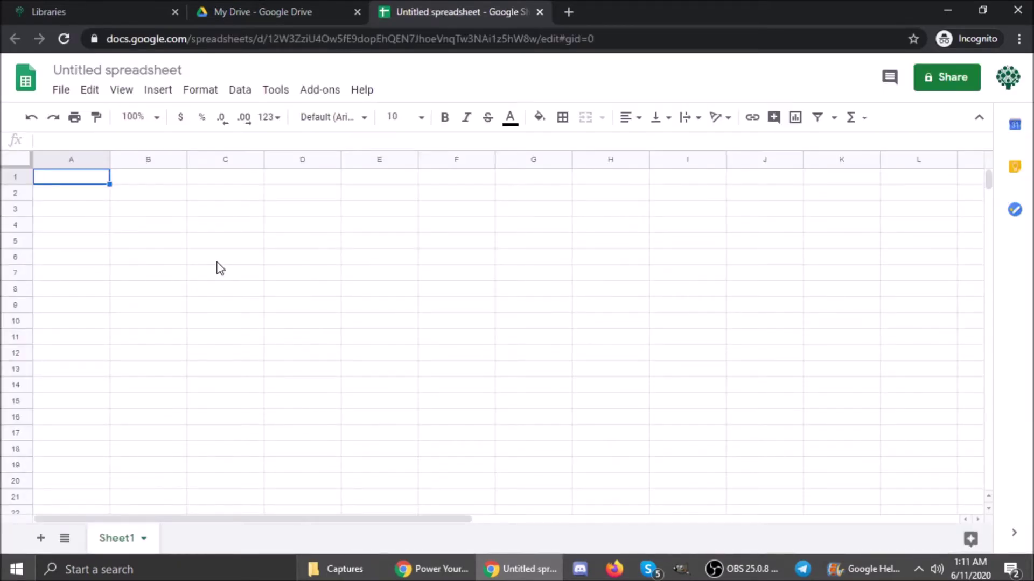
# - Retitle the untitled spreadsheet 'My Job Search' and dismiss the status tip
pyautogui.click(186, 71)
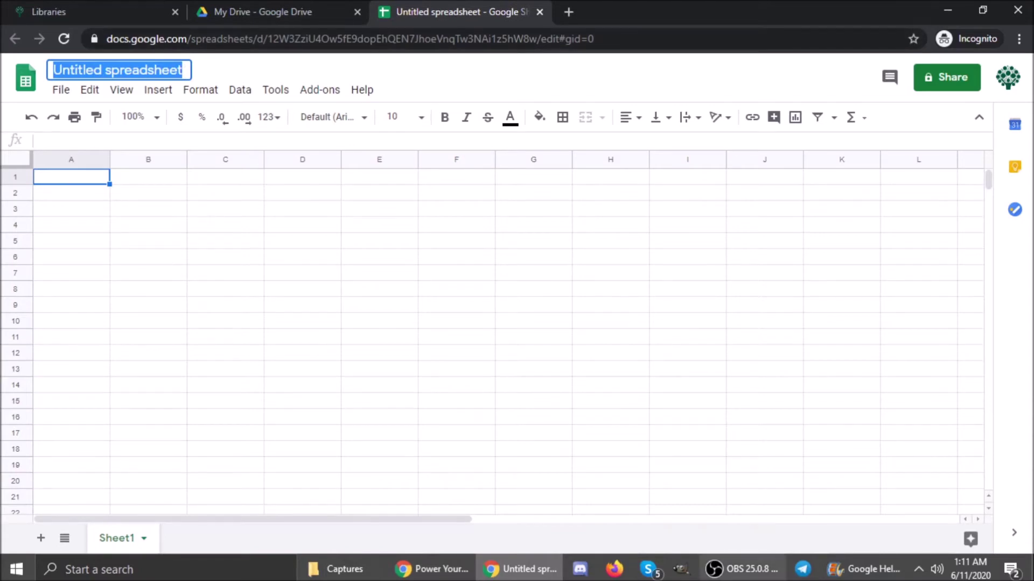
pyautogui.moveTo(743, 569)
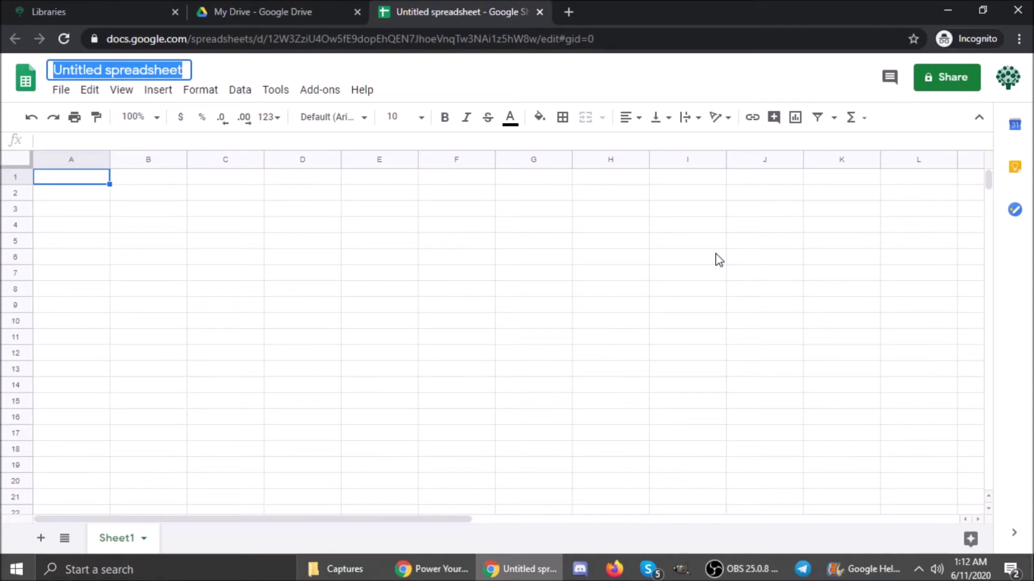
pyautogui.write('My ')
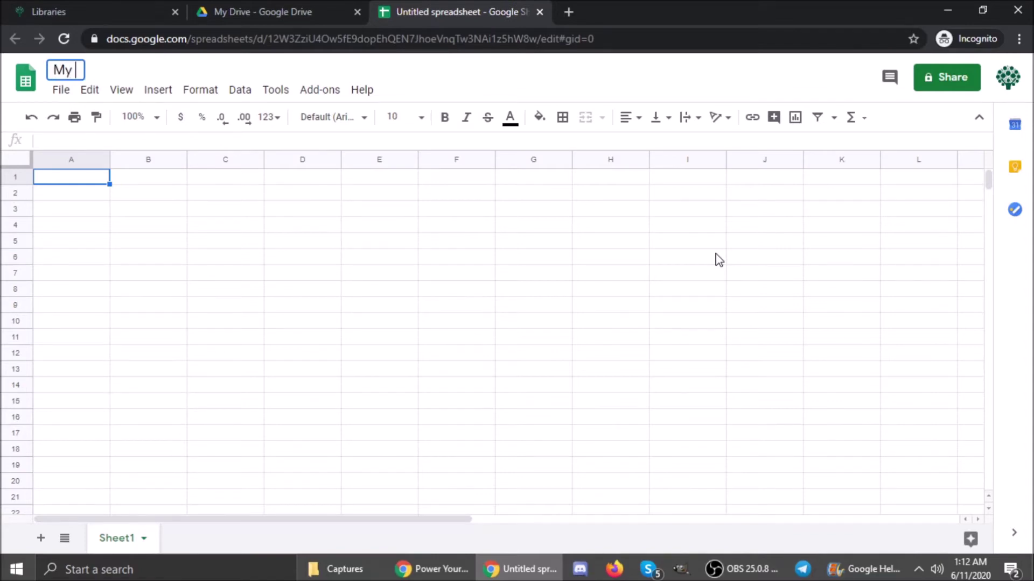
pyautogui.write('Job Search')
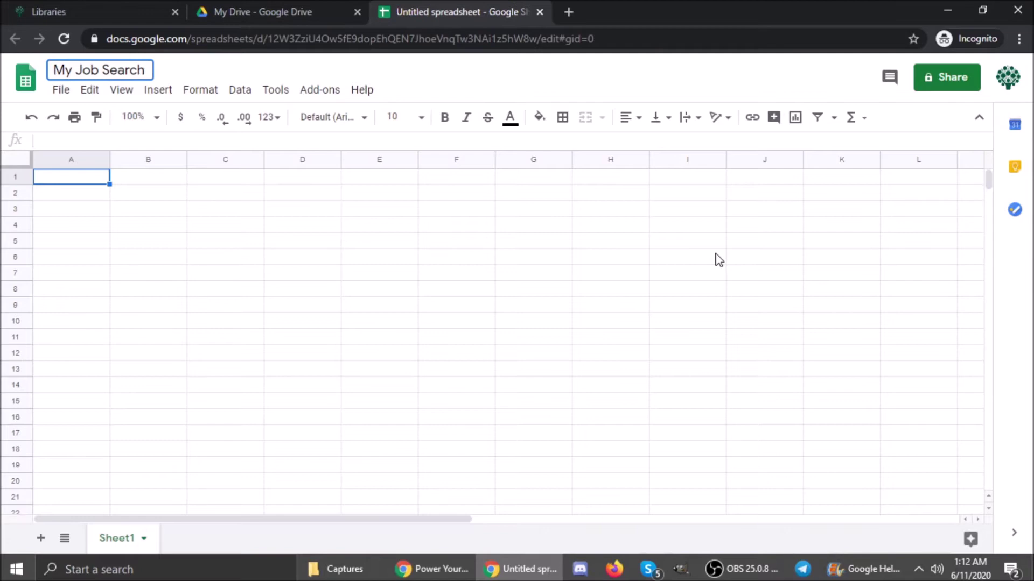
pyautogui.click(270, 216)
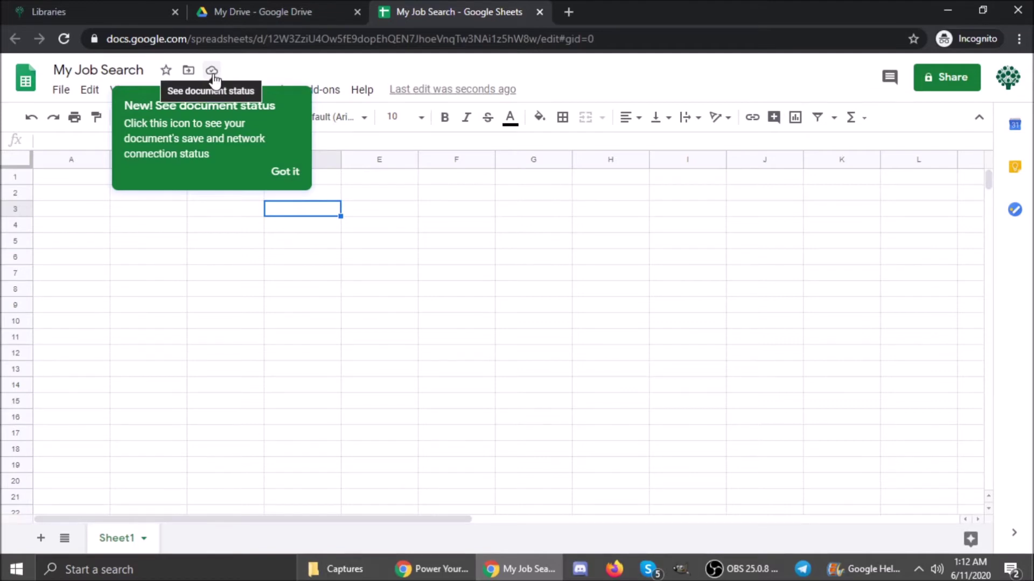
pyautogui.click(281, 173)
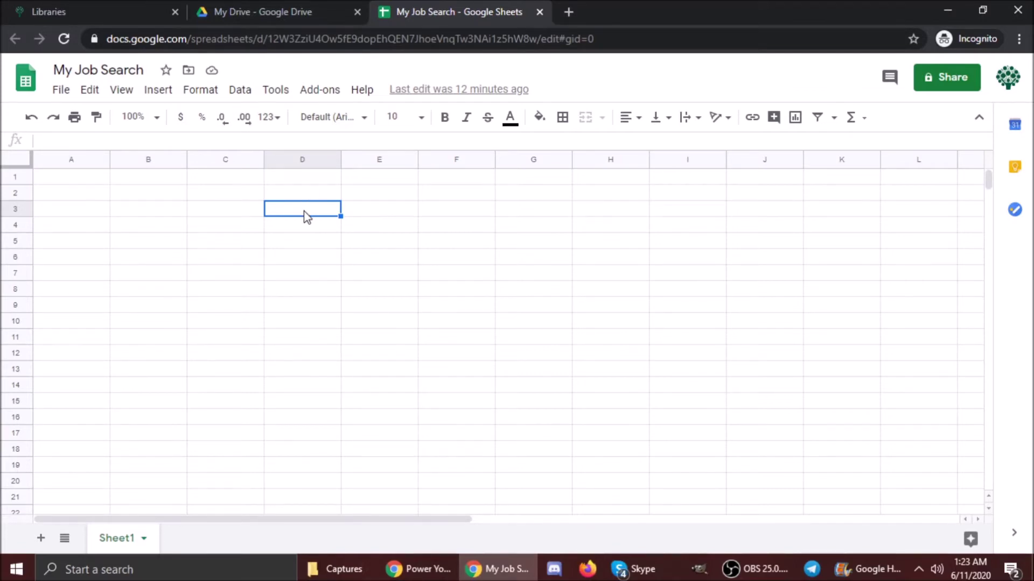
pyautogui.click(16, 210)
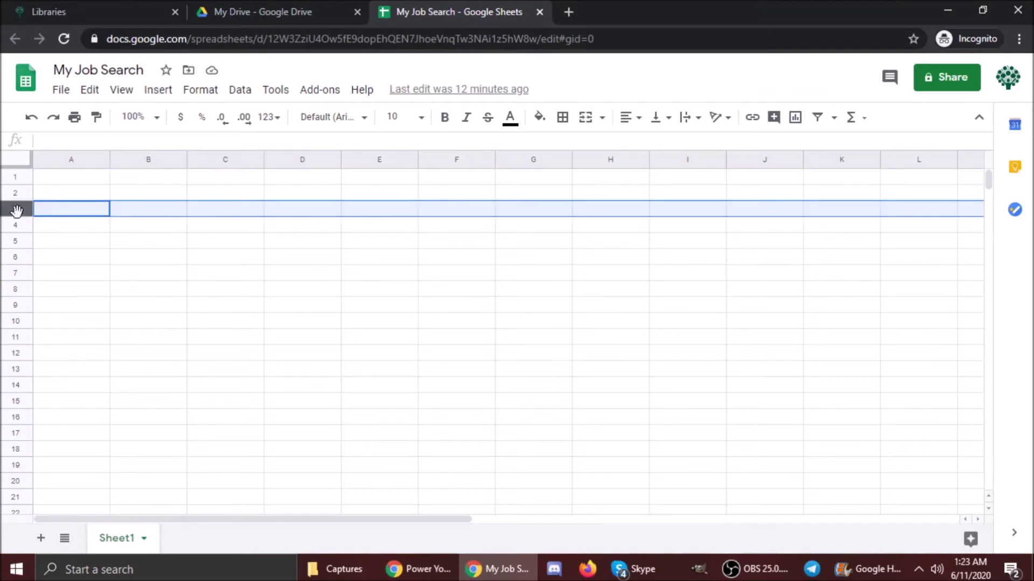
pyautogui.click(161, 156)
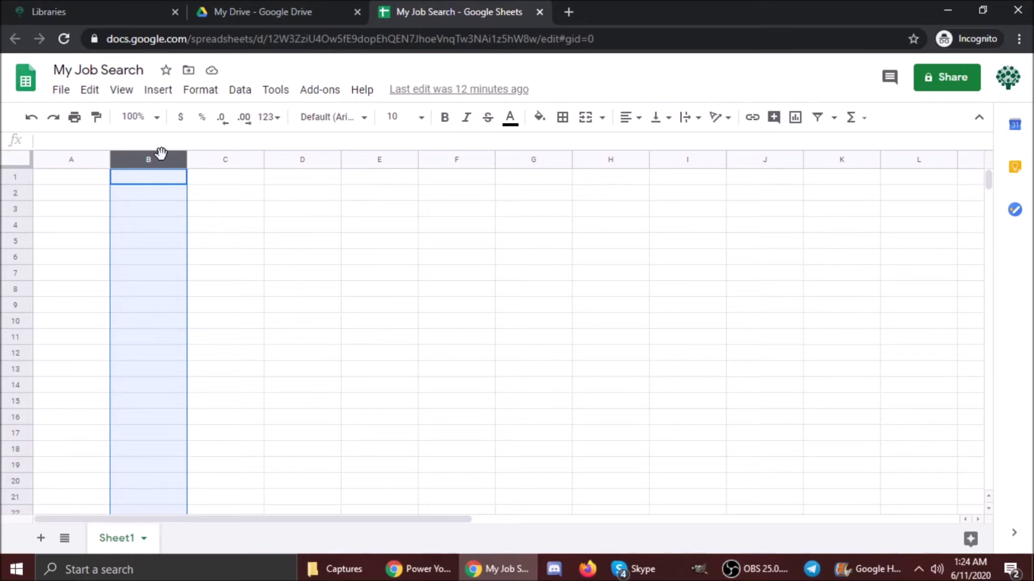
pyautogui.click(71, 182)
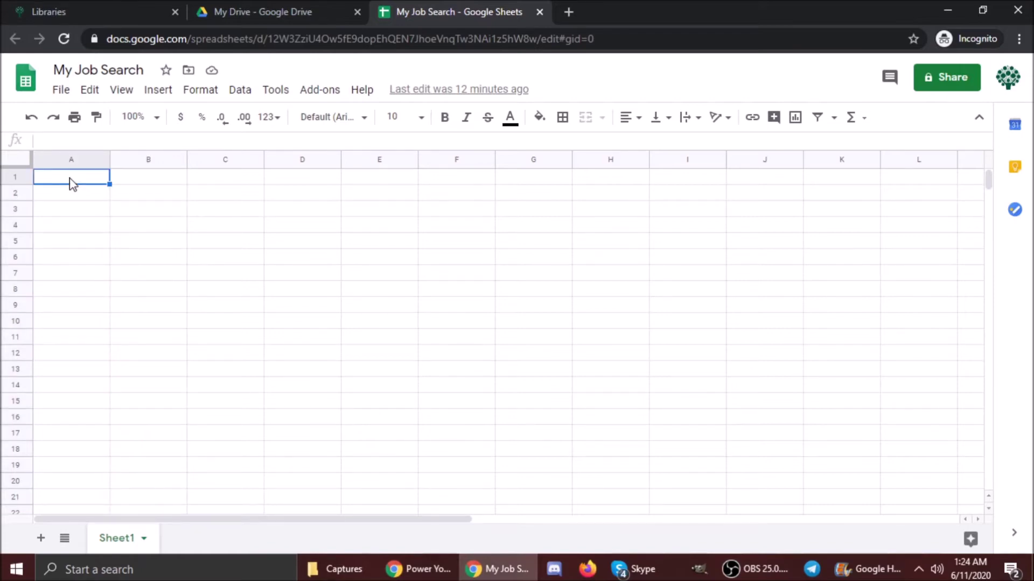
pyautogui.click(70, 160)
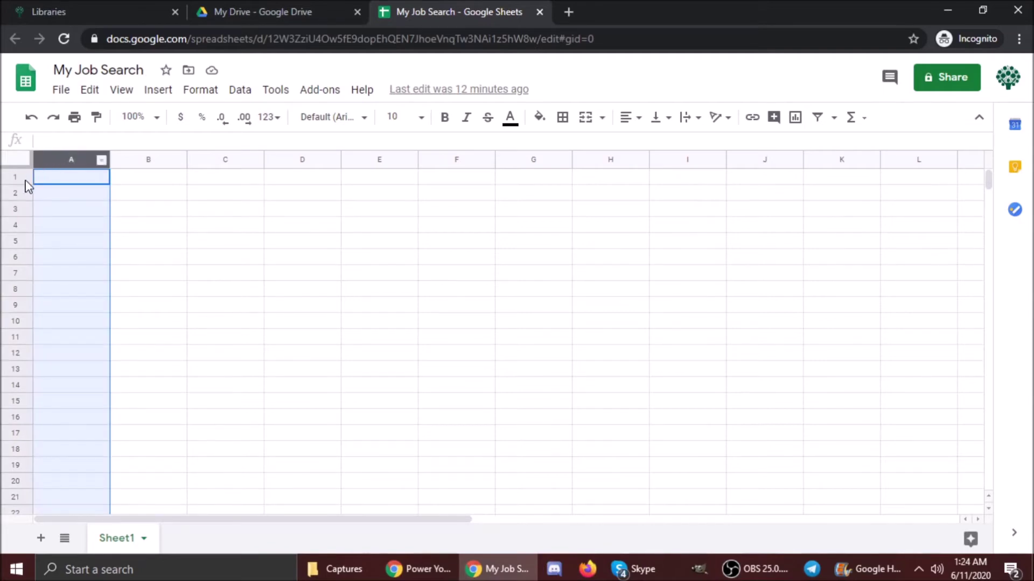
pyautogui.click(24, 178)
pyautogui.click(71, 179)
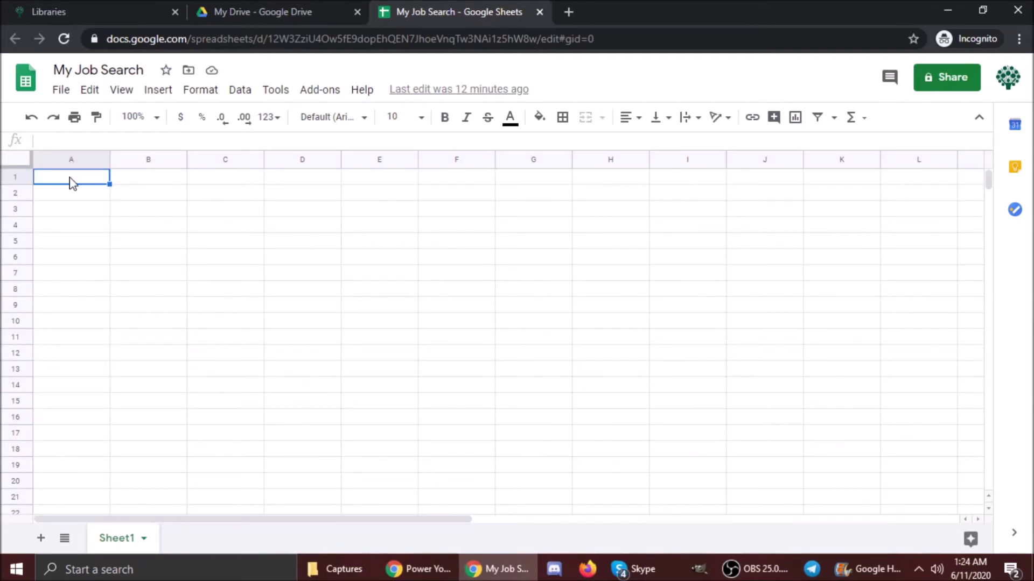
pyautogui.click(146, 200)
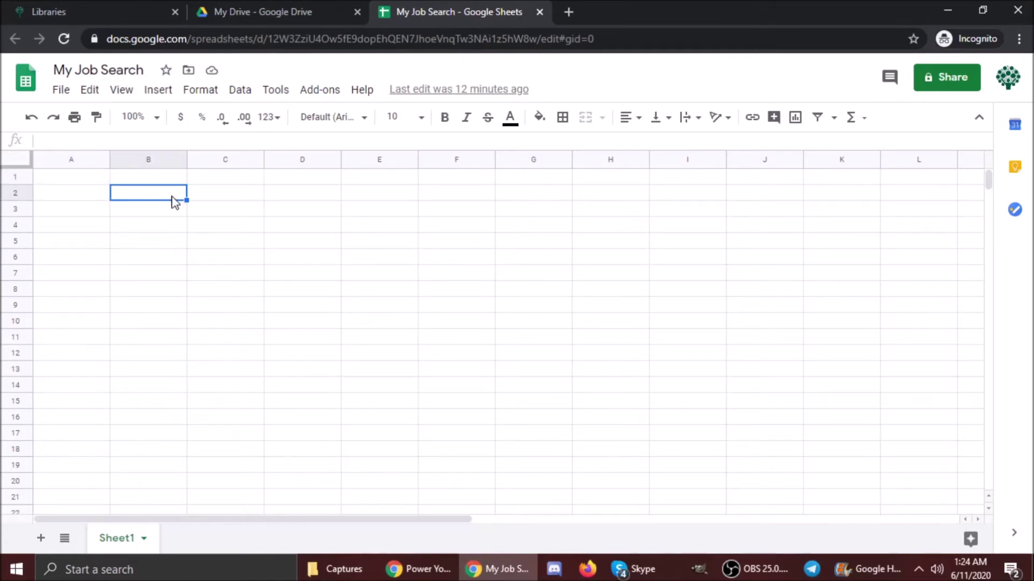
pyautogui.click(225, 212)
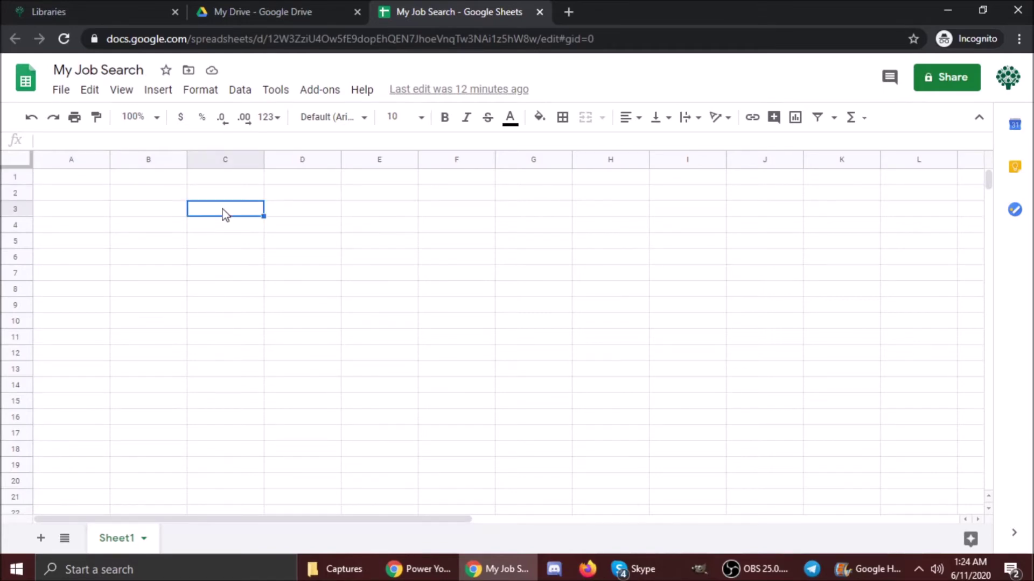
pyautogui.click(286, 231)
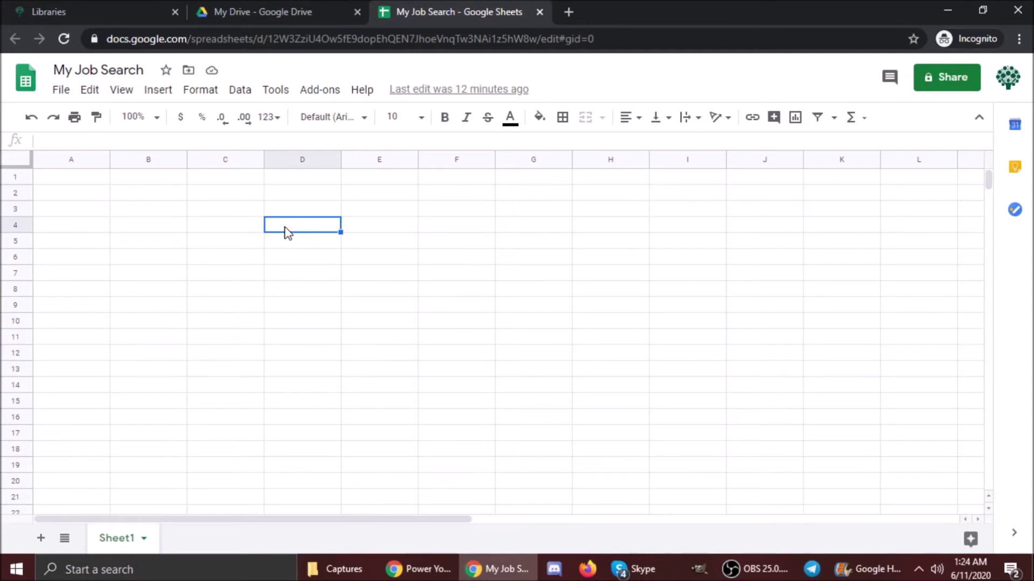
pyautogui.click(386, 230)
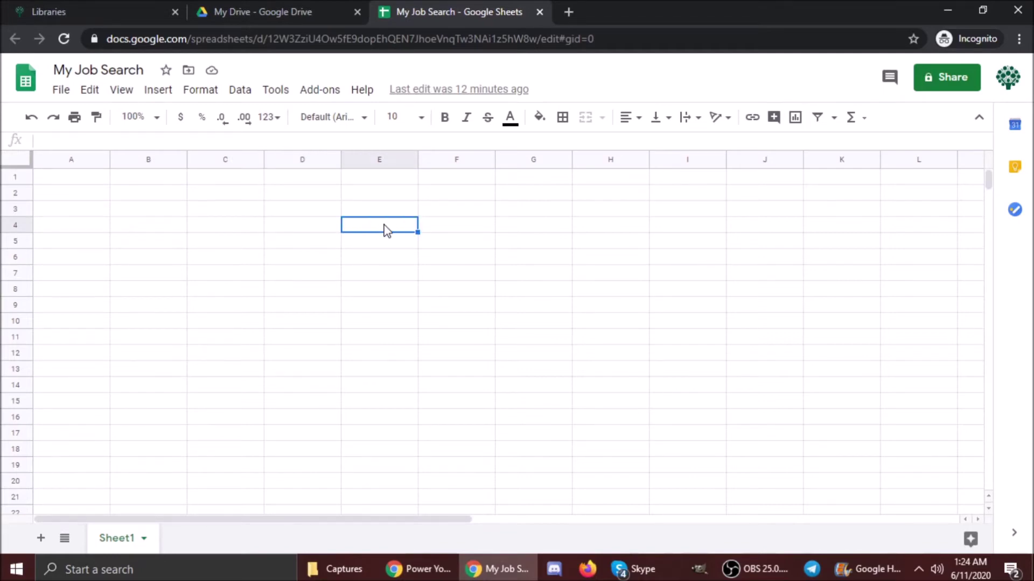
pyautogui.click(460, 222)
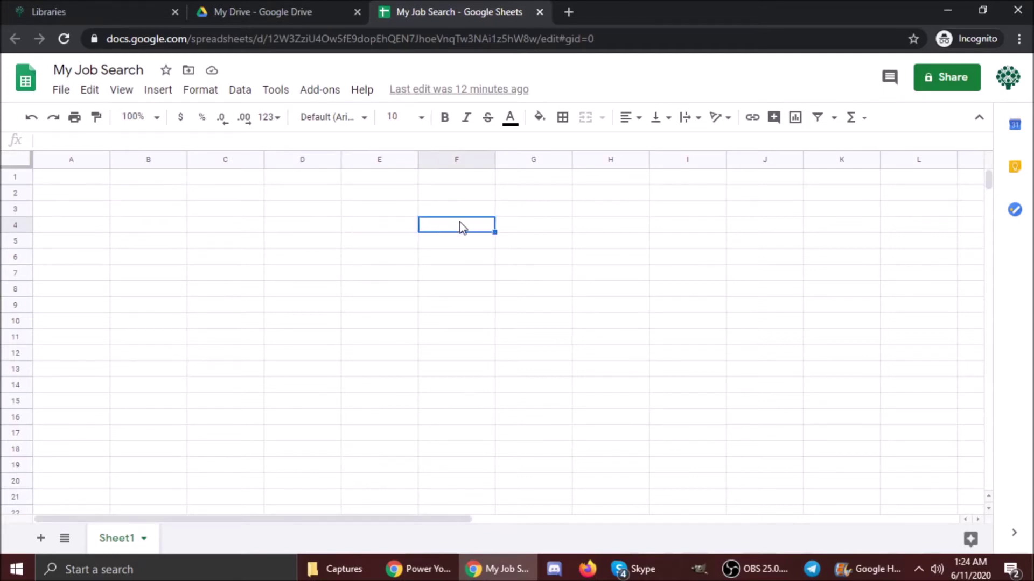
pyautogui.click(456, 249)
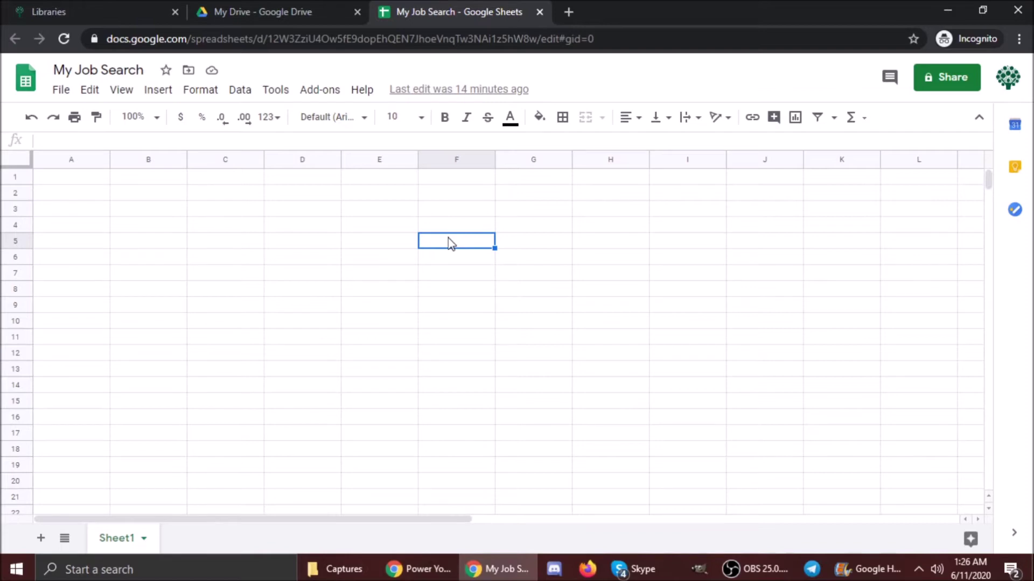
pyautogui.click(542, 334)
pyautogui.click(415, 342)
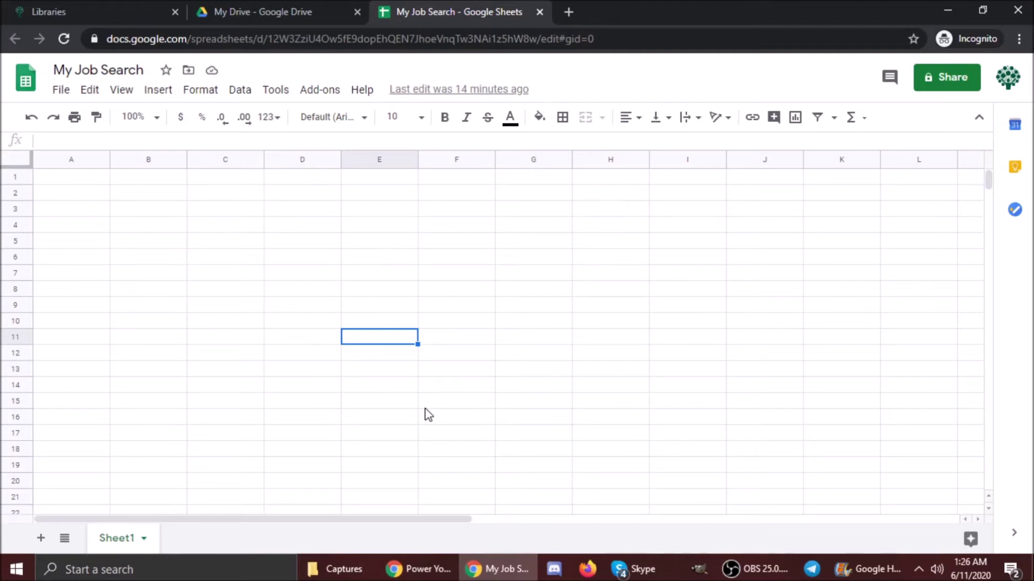
pyautogui.press('Down')
pyautogui.press('Down')
pyautogui.press('Down')
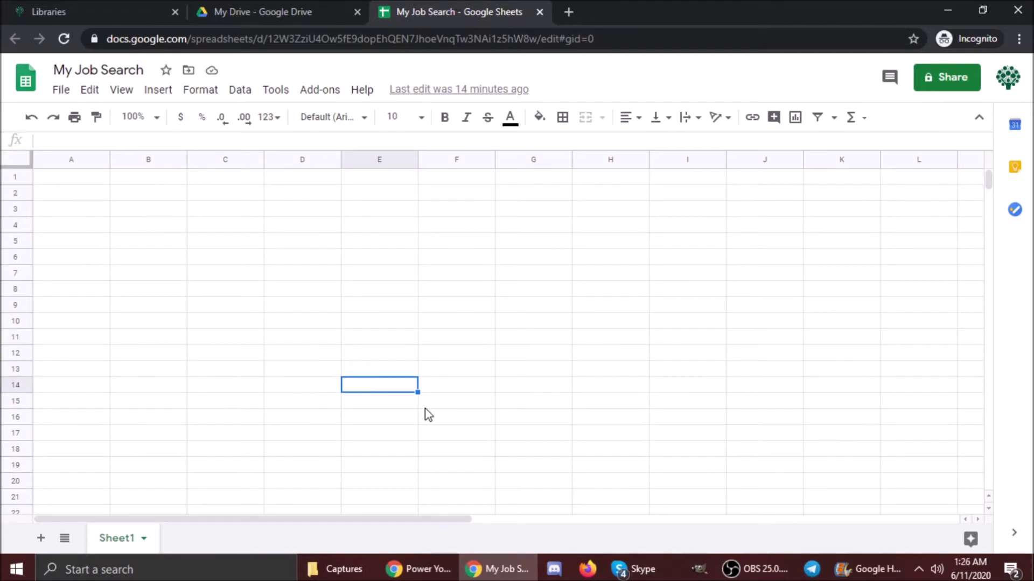
pyautogui.press('Up')
pyautogui.press('Up')
pyautogui.press('Up')
pyautogui.press('Up')
pyautogui.press('Left')
pyautogui.press('Left')
pyautogui.press('Left')
pyautogui.press('Right')
pyautogui.press('Right')
pyautogui.press('Right')
pyautogui.press('Right')
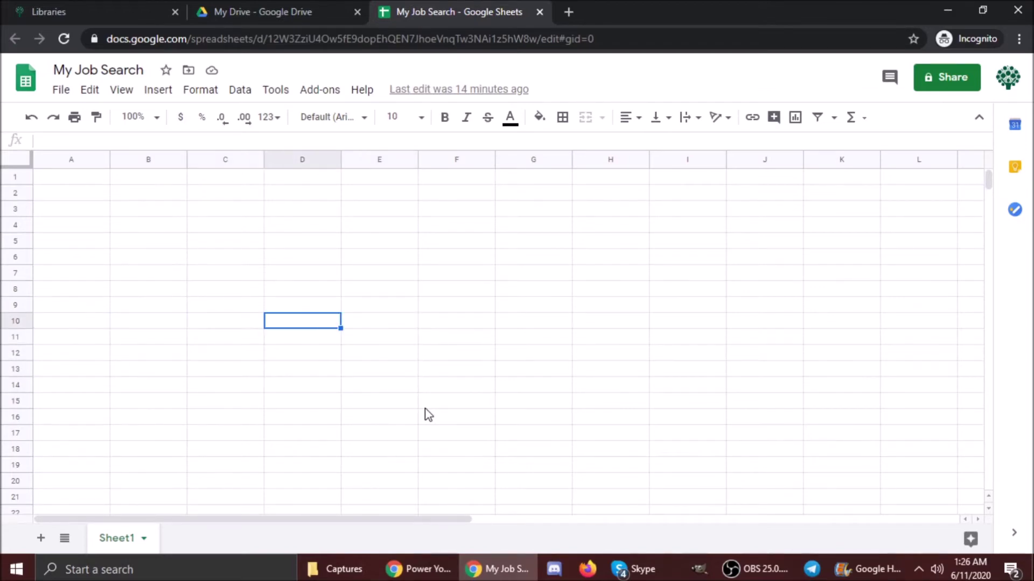
pyautogui.press('Right')
pyautogui.press('Left')
pyautogui.press('Left')
pyautogui.press('Left')
pyautogui.press('Left')
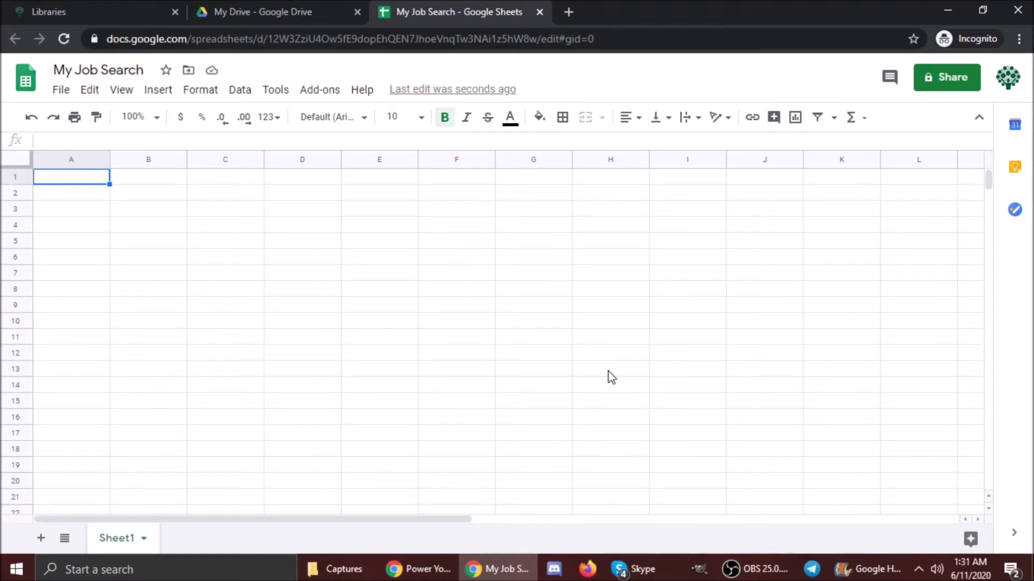
pyautogui.write('Job')
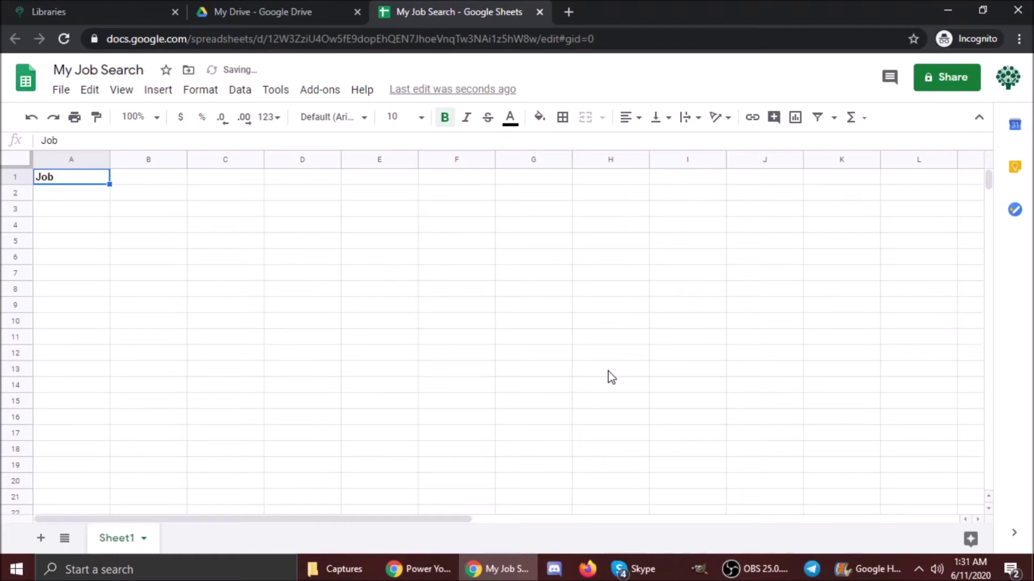
pyautogui.press('Tab')
pyautogui.write('Company')
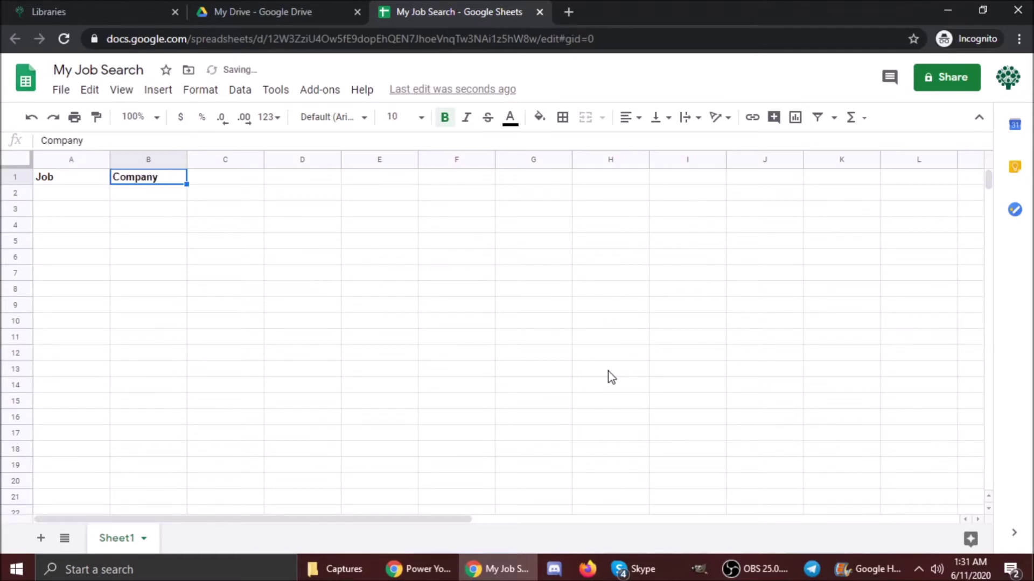
pyautogui.press('Tab')
pyautogui.write('Salary')
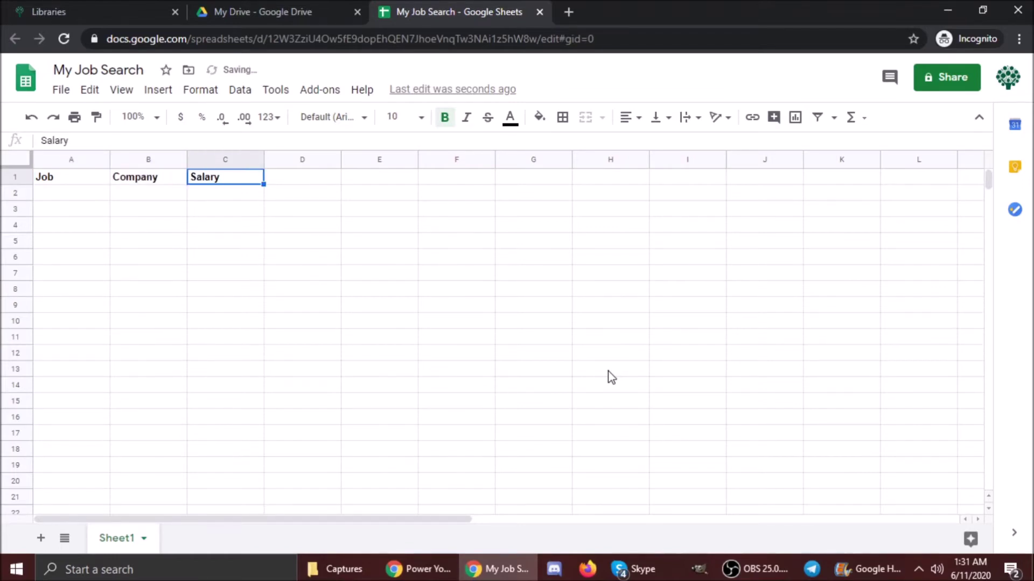
pyautogui.press('Tab')
pyautogui.write('Website URL')
pyautogui.press('Tab')
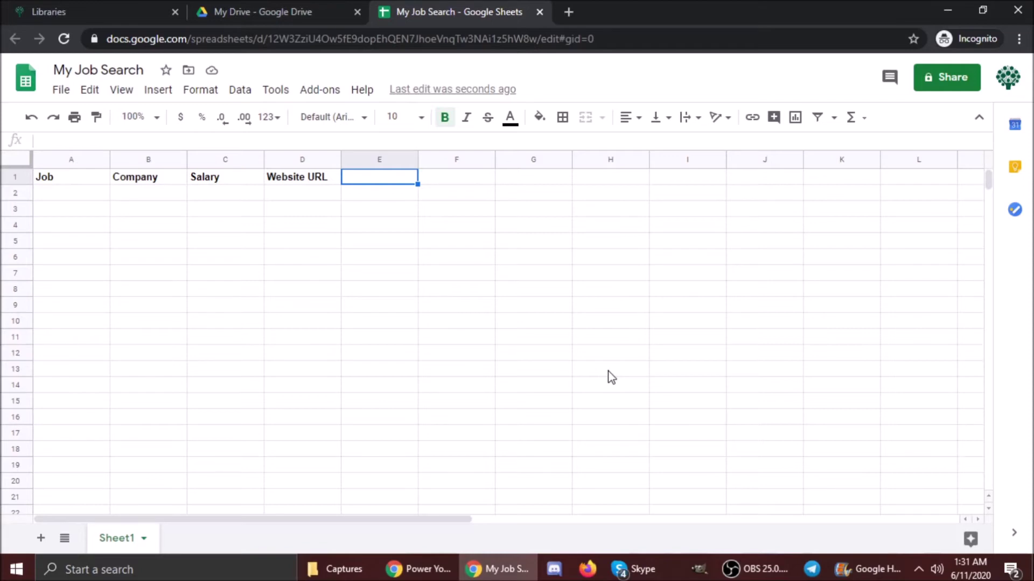
pyautogui.click(345, 238)
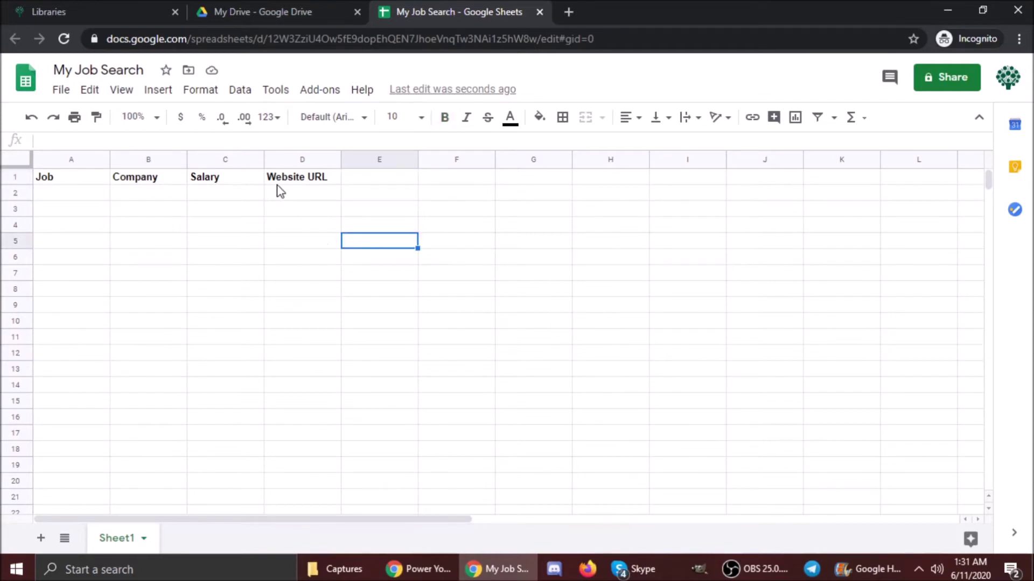
pyautogui.click(79, 183)
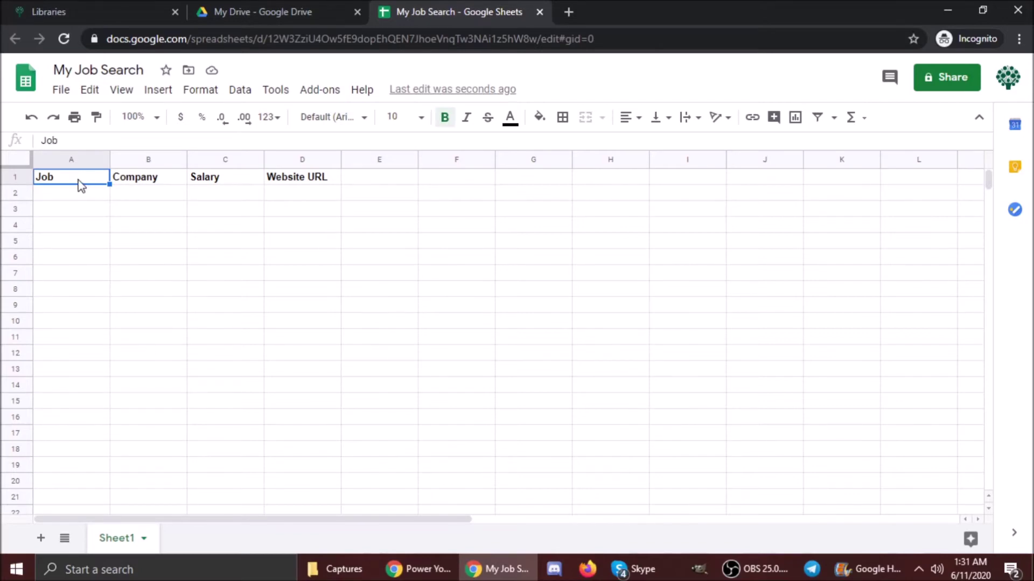
pyautogui.click(141, 186)
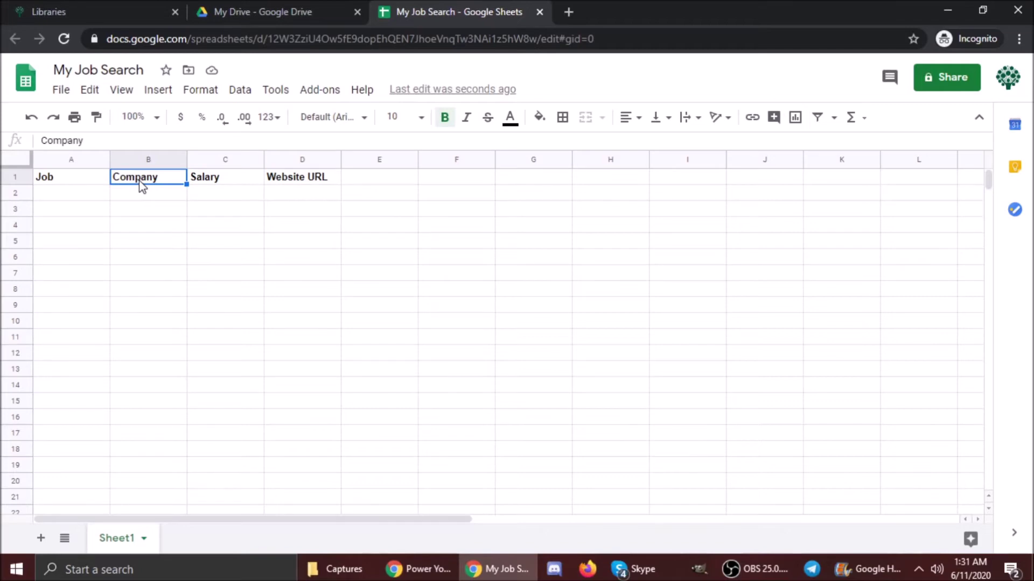
pyautogui.click(217, 186)
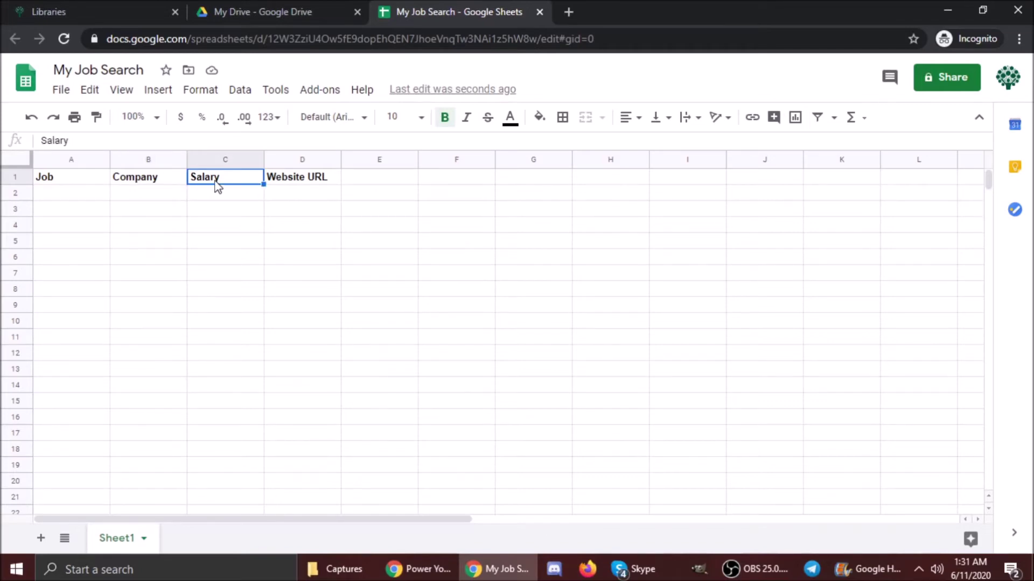
pyautogui.click(311, 186)
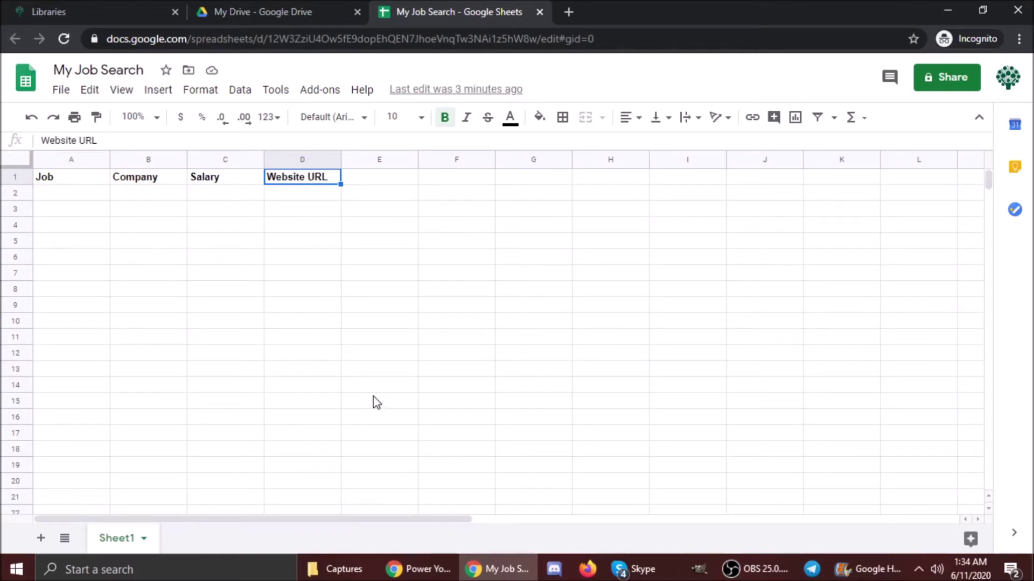
pyautogui.press('Tab')
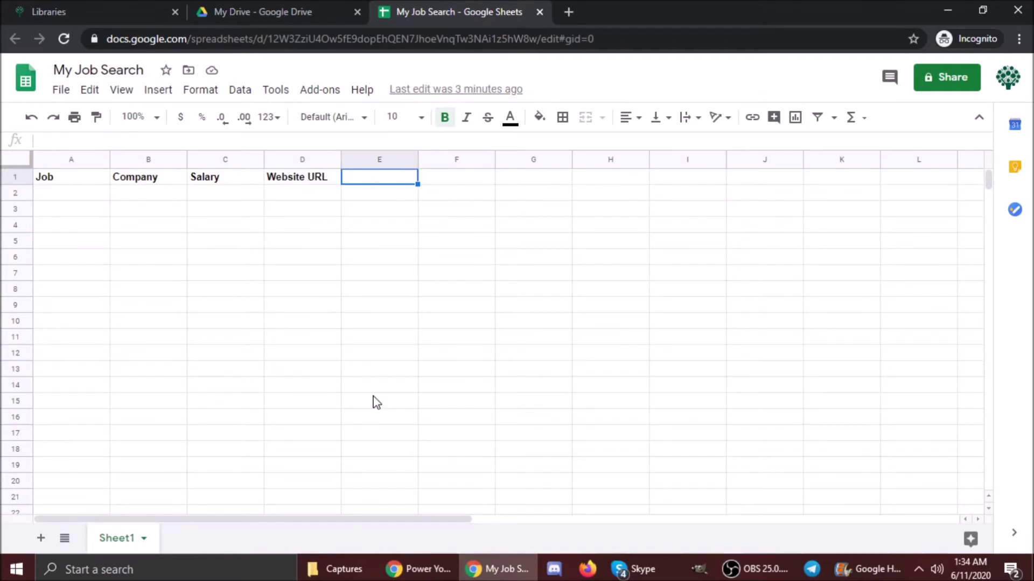
# - Enter the header 'Notes' in cell E1
pyautogui.write('Notes')
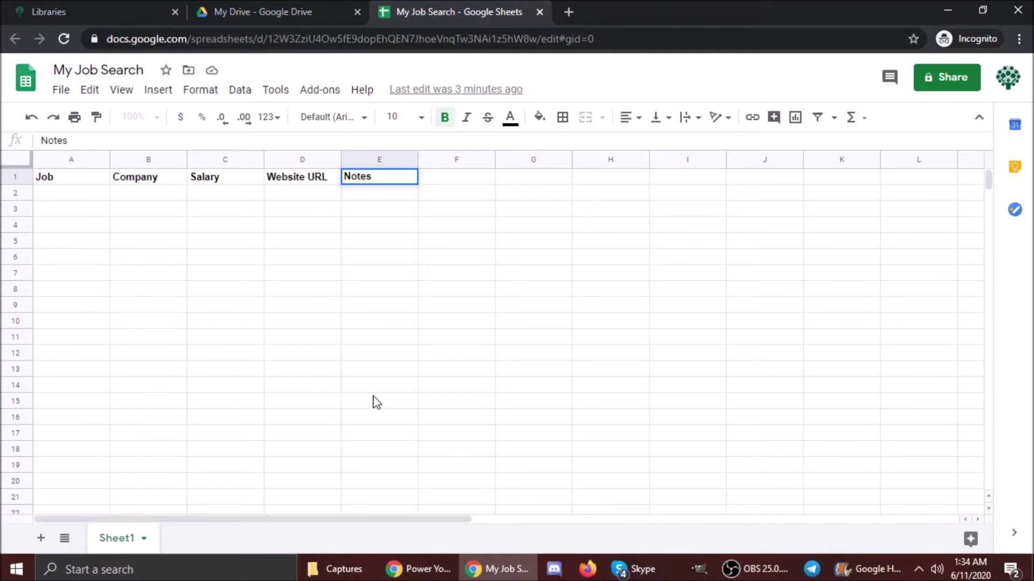
pyautogui.press('Return')
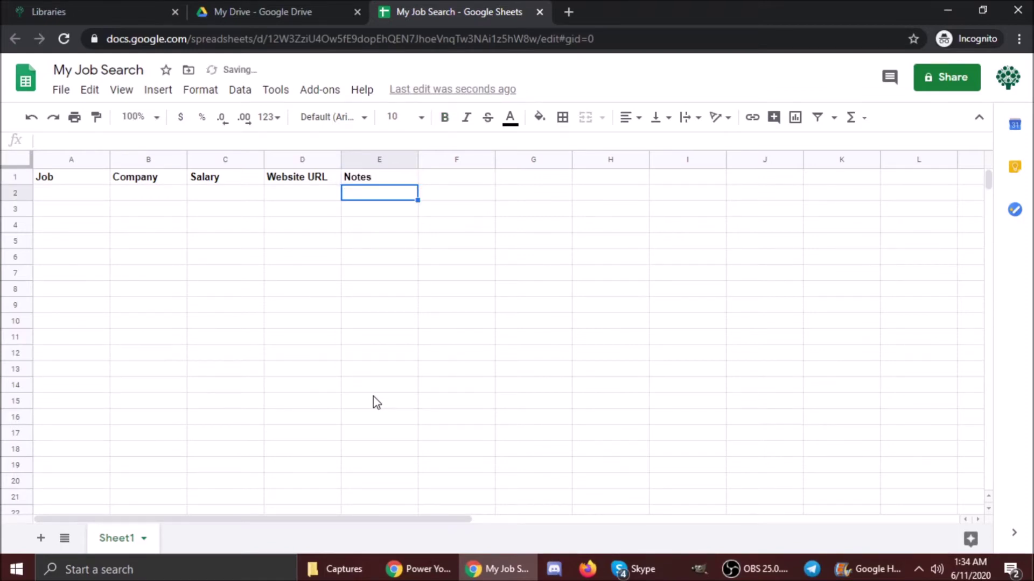
pyautogui.press('Up')
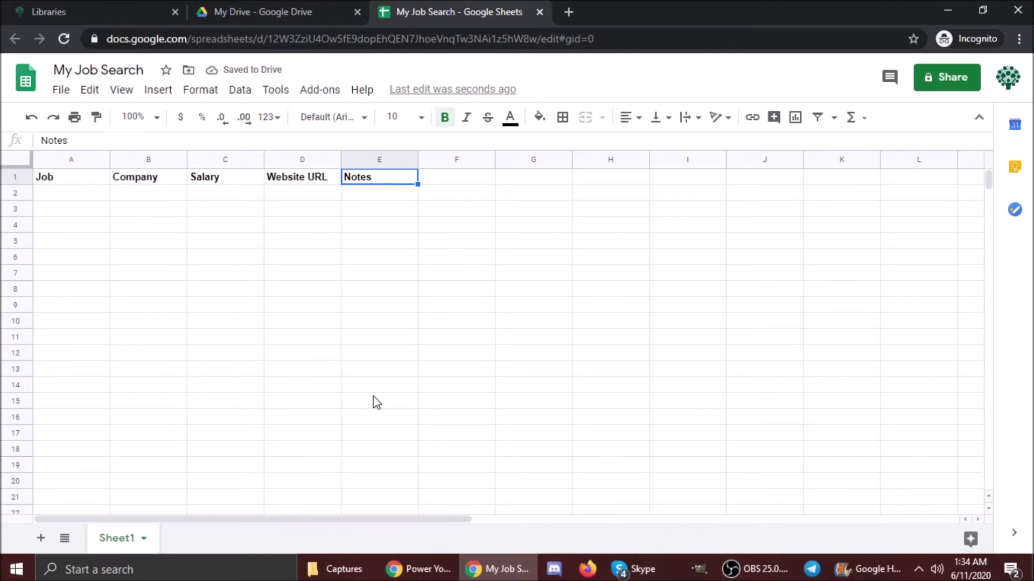
# - Put a long random-letter test string in cell E2
pyautogui.press('Down')
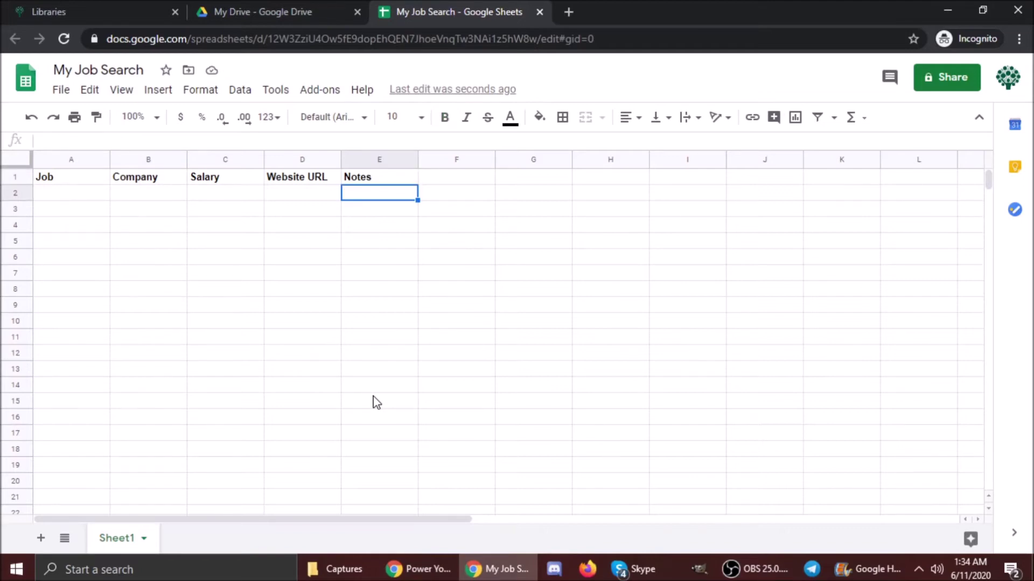
pyautogui.write('aewfiaewojafweoij')
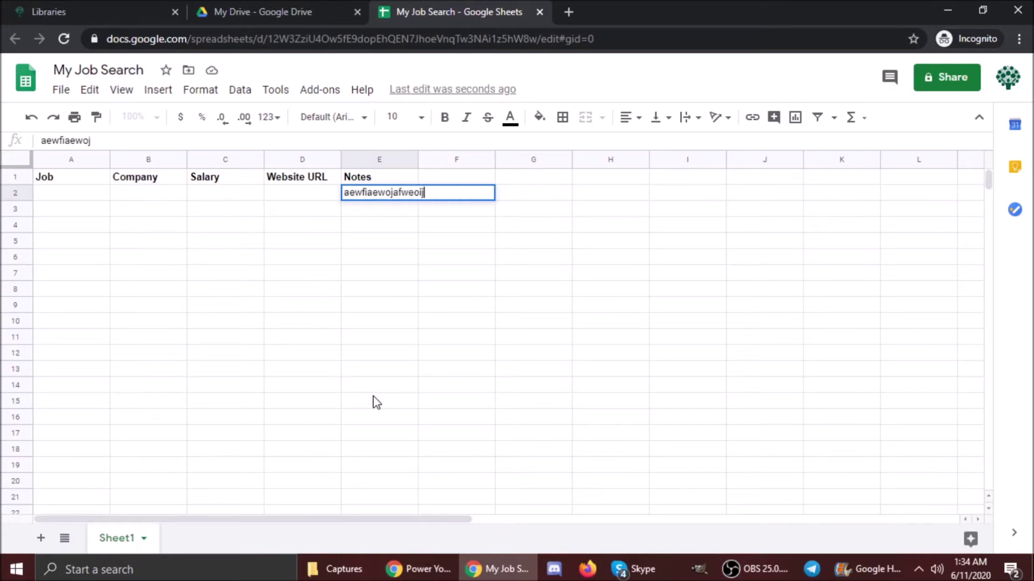
pyautogui.write('afewojiaewffaewoijfewajoiewafafewoij')
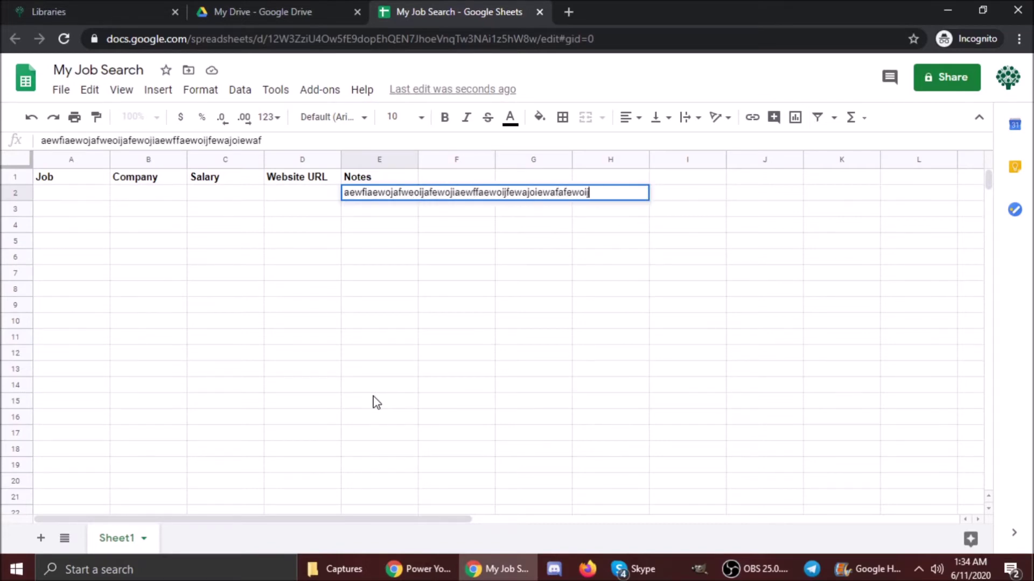
pyautogui.write('afewoijfewajoiaewfjoiefaojiaef')
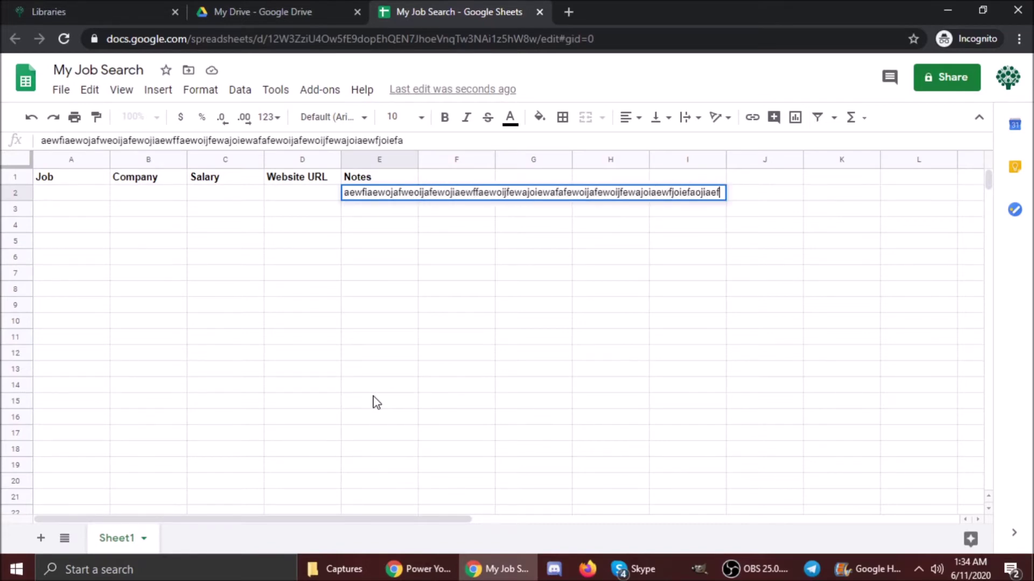
pyautogui.write('oijaefoijeafjfjeafafeaewf')
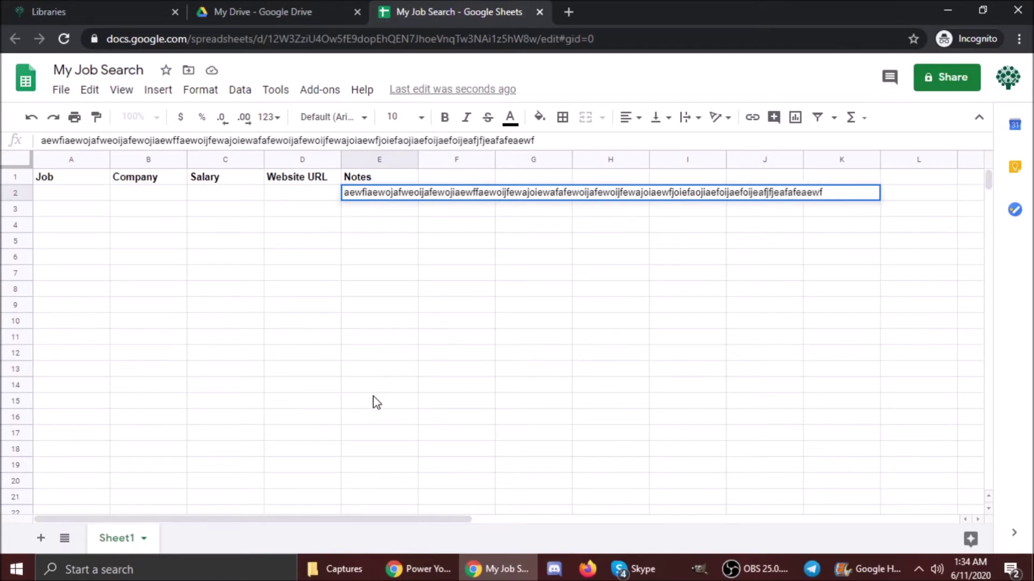
pyautogui.press('Return')
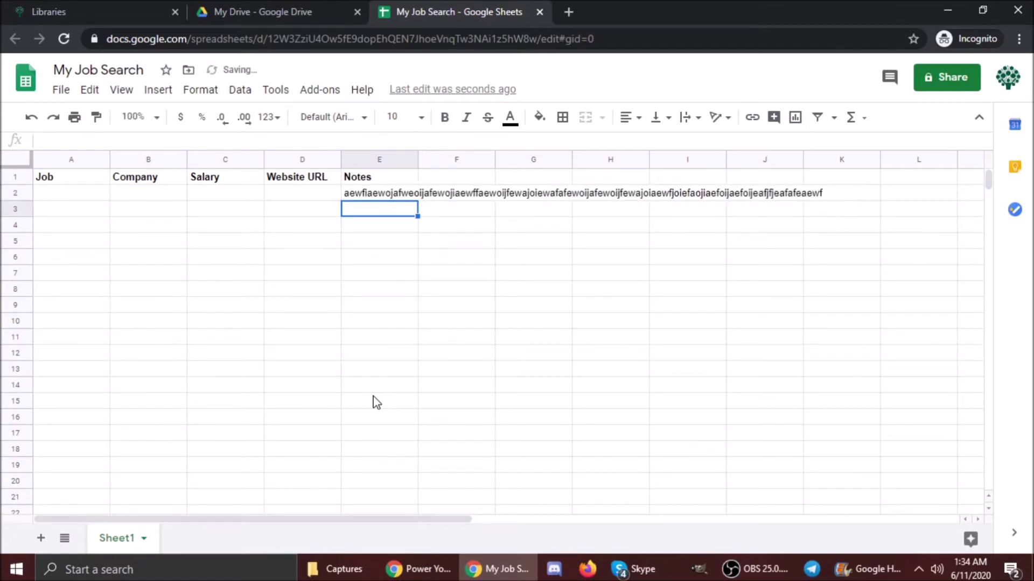
pyautogui.press('Up')
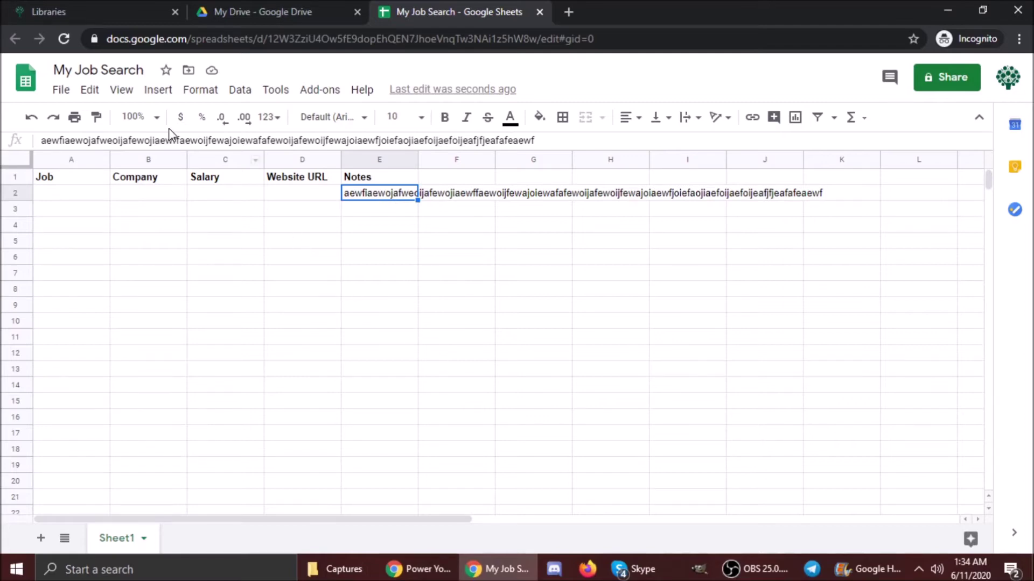
# - Undo the E2 test string with Edit > Undo, then undo and redo the Notes header
pyautogui.click(90, 92)
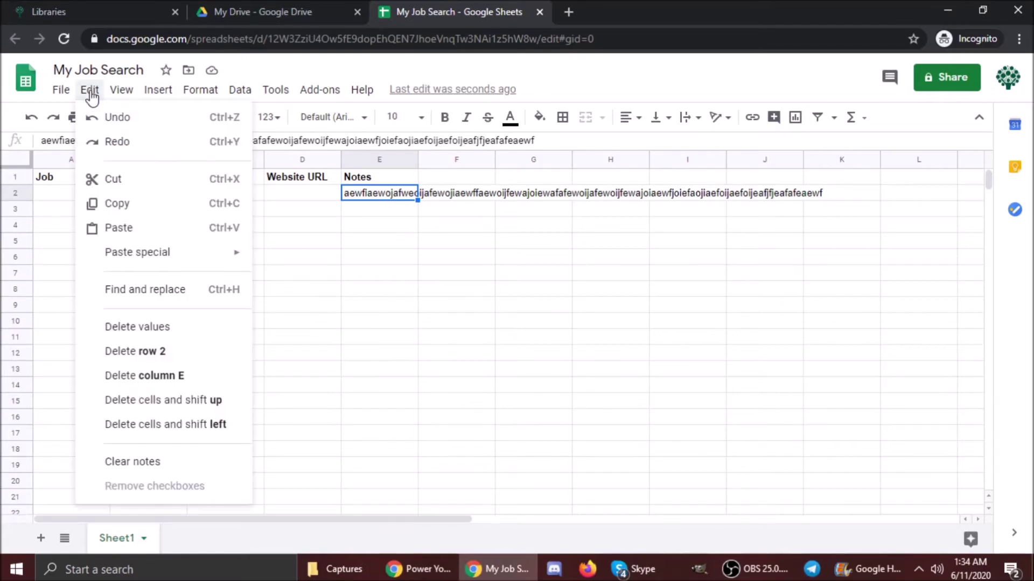
pyautogui.click(117, 122)
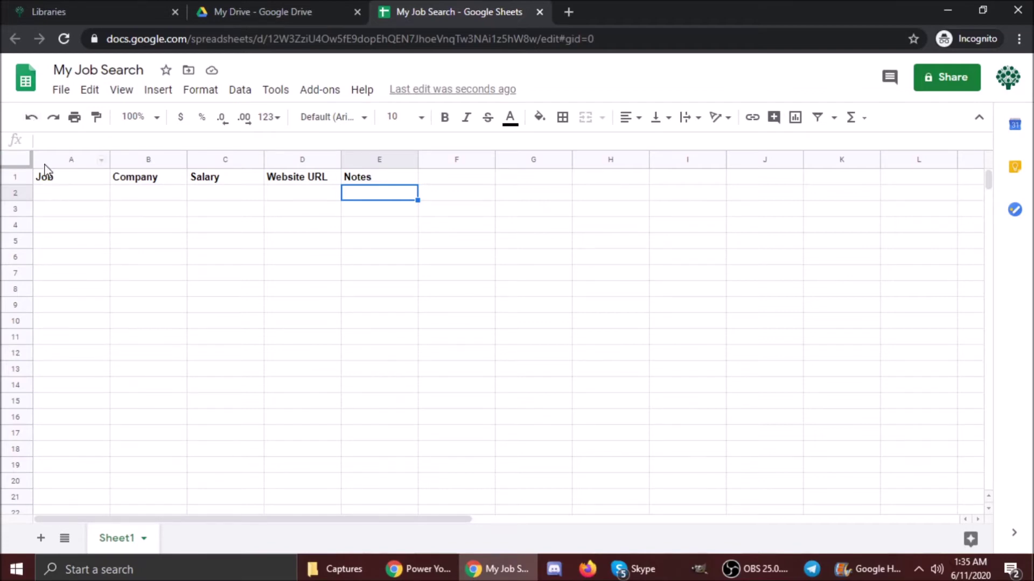
pyautogui.click(31, 118)
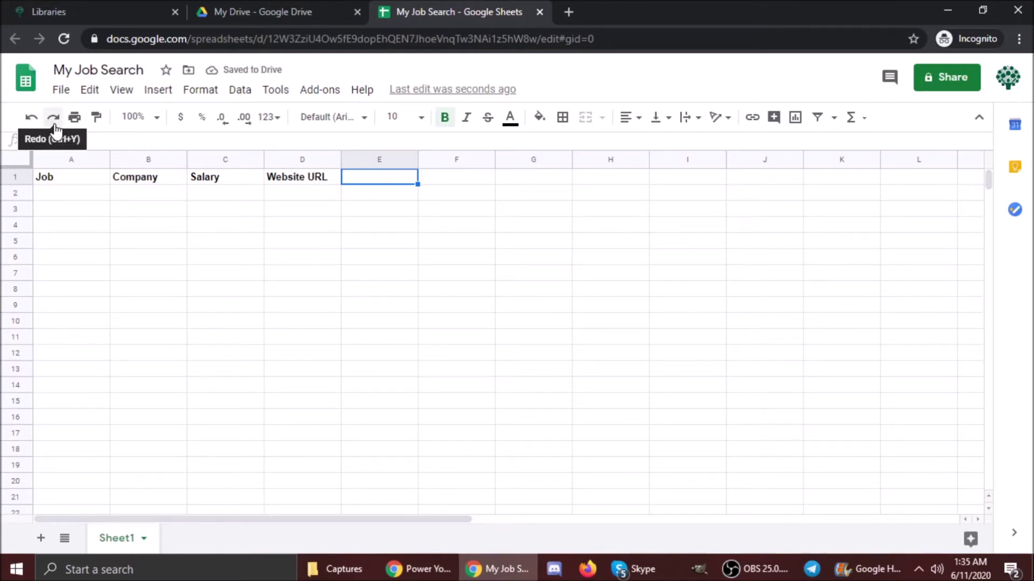
pyautogui.click(55, 129)
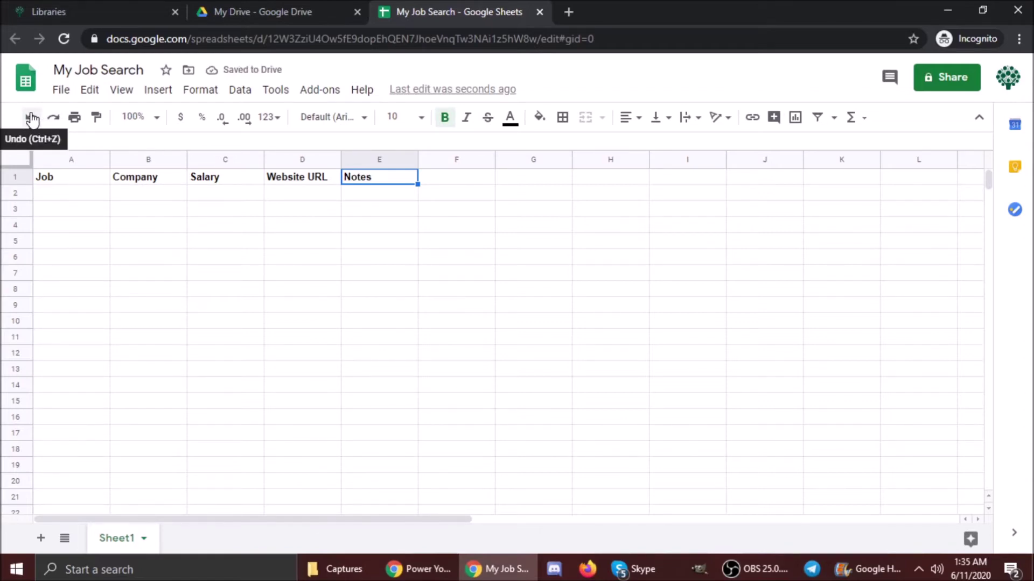
# - Undo the E1 header again and retype 'Notes' in E1
pyautogui.click(36, 117)
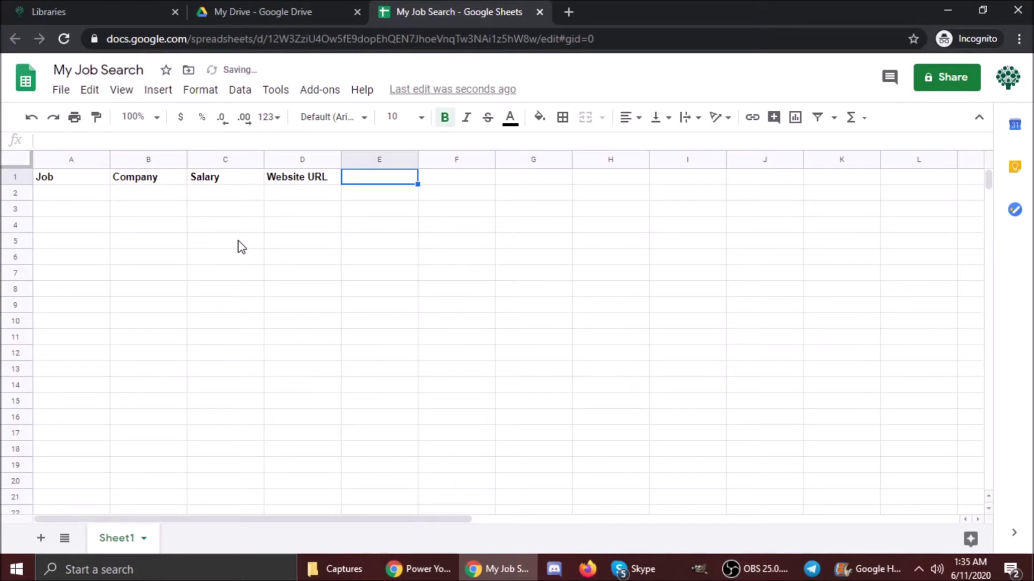
pyautogui.write('New')
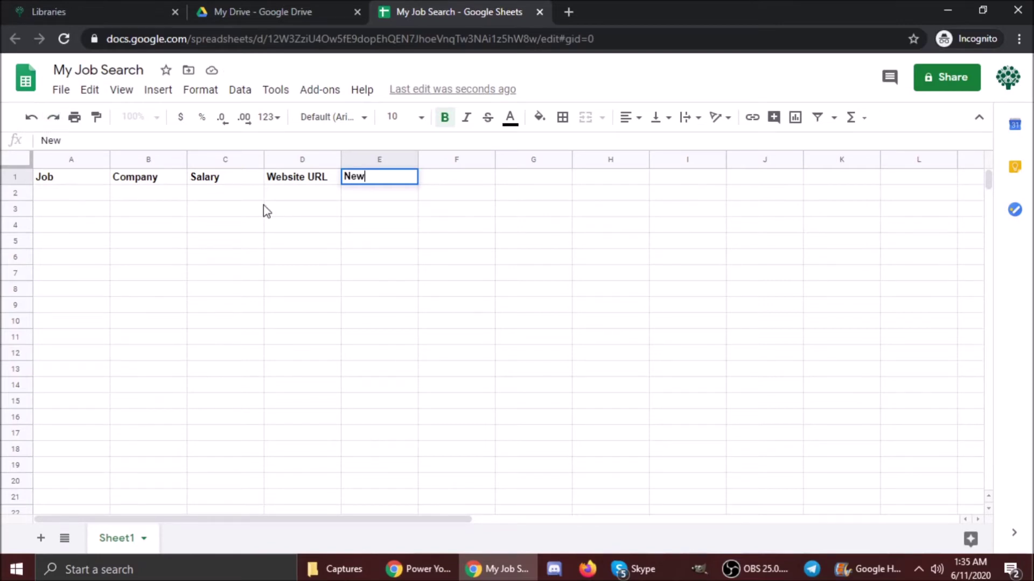
pyautogui.press('BackSpace')
pyautogui.press('BackSpace')
pyautogui.write('otes')
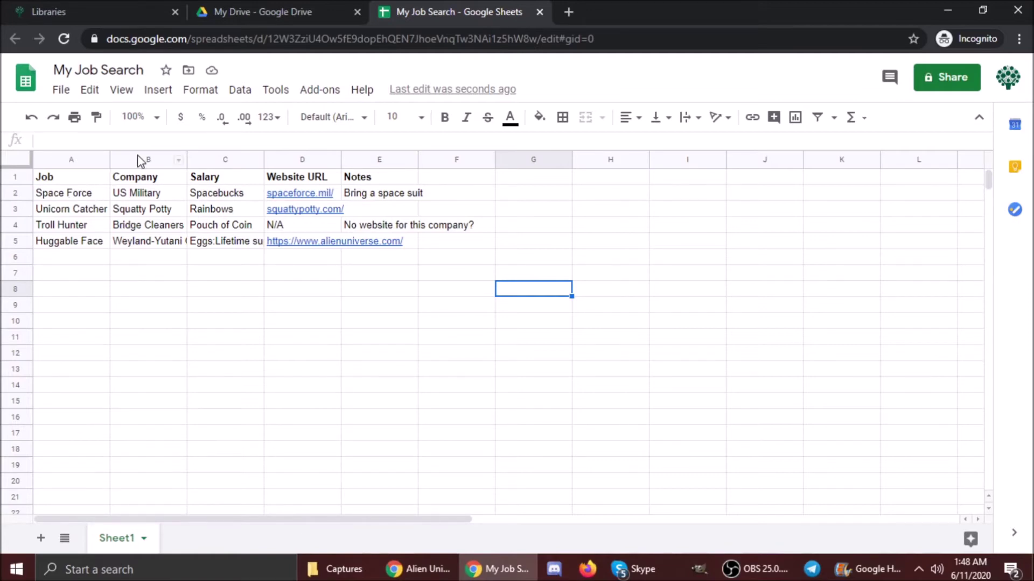
# - Select the 'Eggs:Lifetime supply' salary cell C5
pyautogui.click(224, 247)
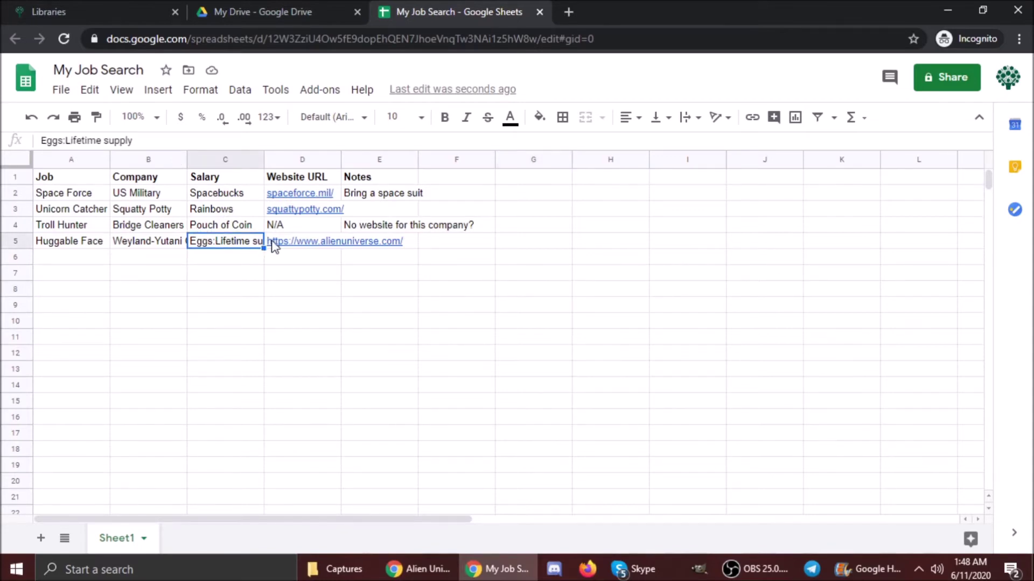
# - Resize column C to fit its longest salary entry, 'Eggs:Lifetime supply'
pyautogui.click(253, 305)
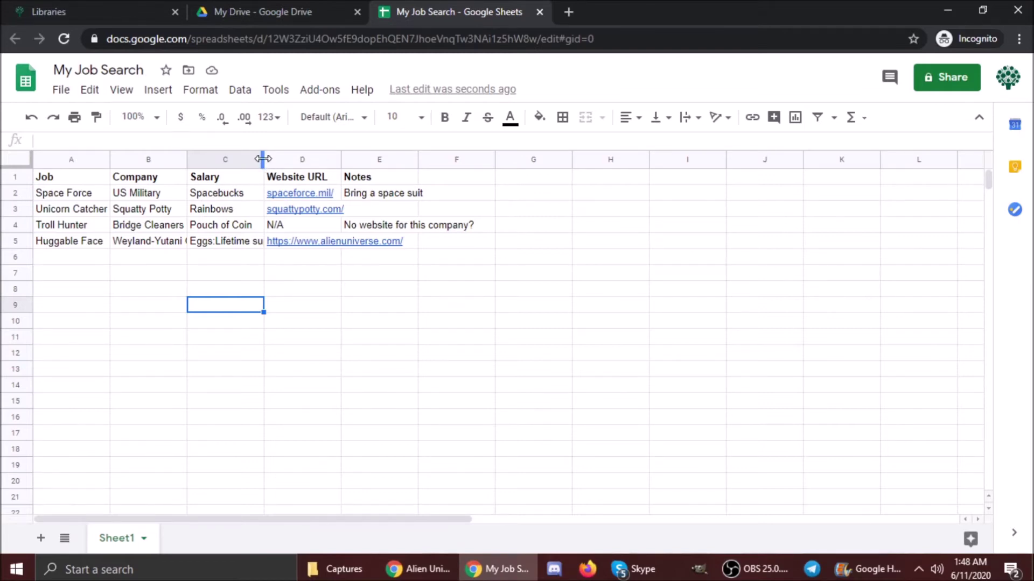
pyautogui.moveTo(264, 158); pyautogui.dragTo(290, 158)
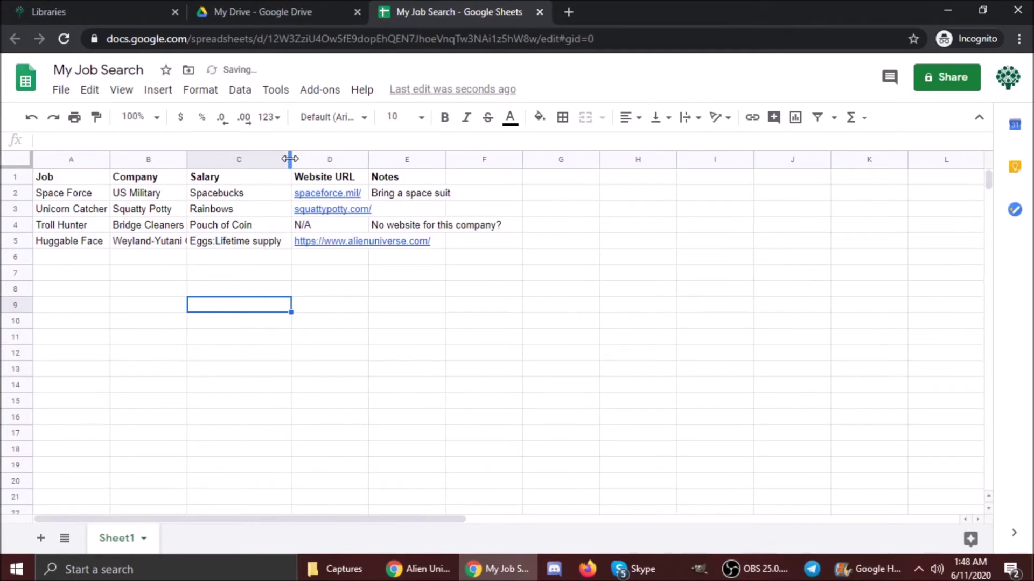
pyautogui.click(258, 247)
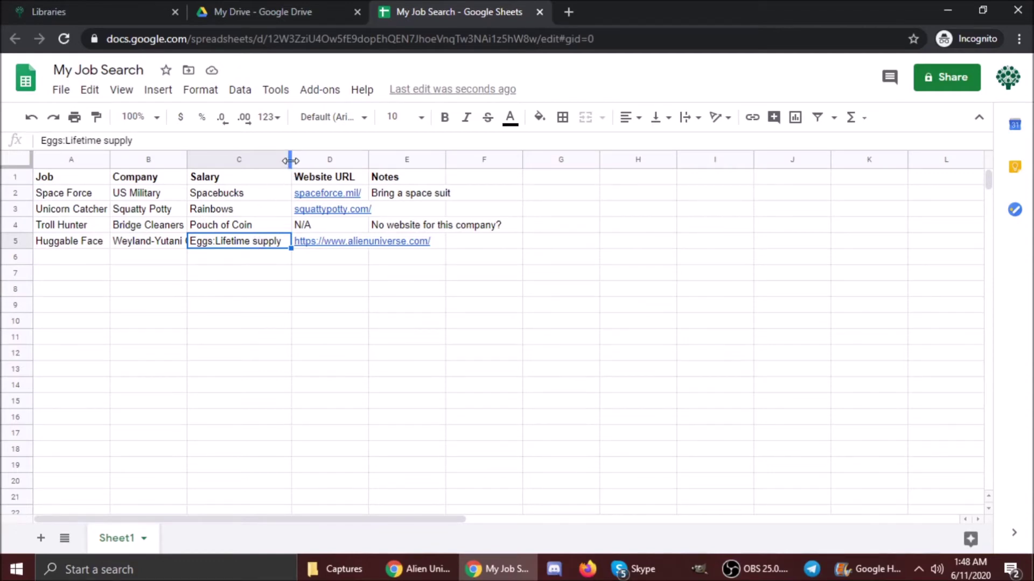
pyautogui.doubleClick(291, 161)
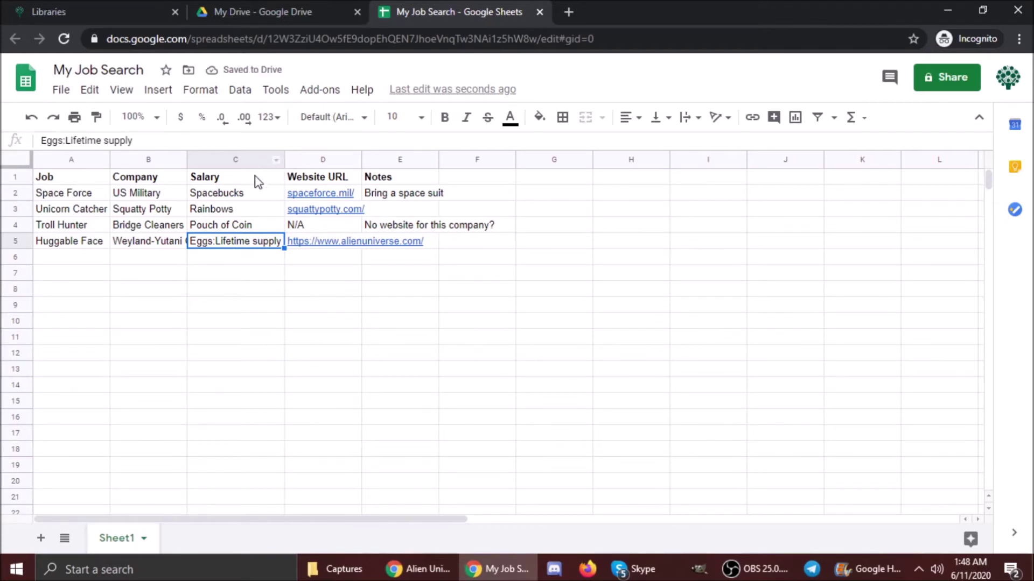
pyautogui.click(233, 182)
pyautogui.moveTo(233, 181); pyautogui.dragTo(234, 241)
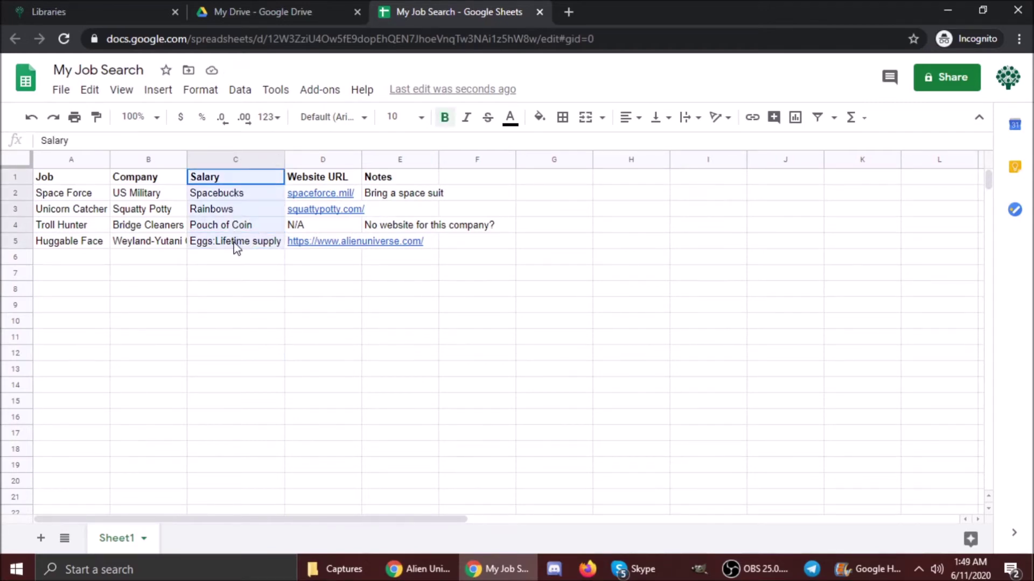
pyautogui.click(236, 243)
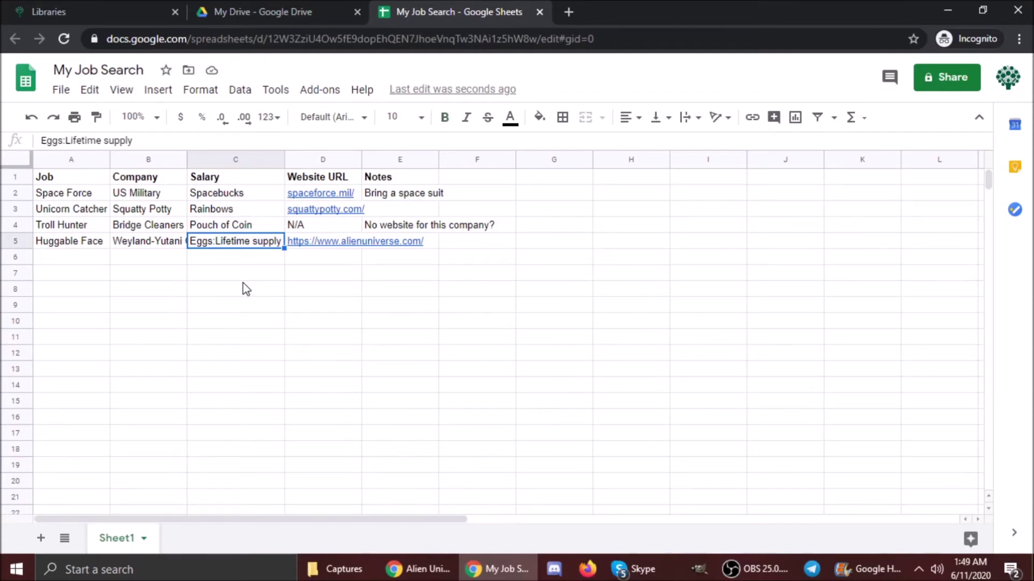
pyautogui.press('Down')
pyautogui.press('Down')
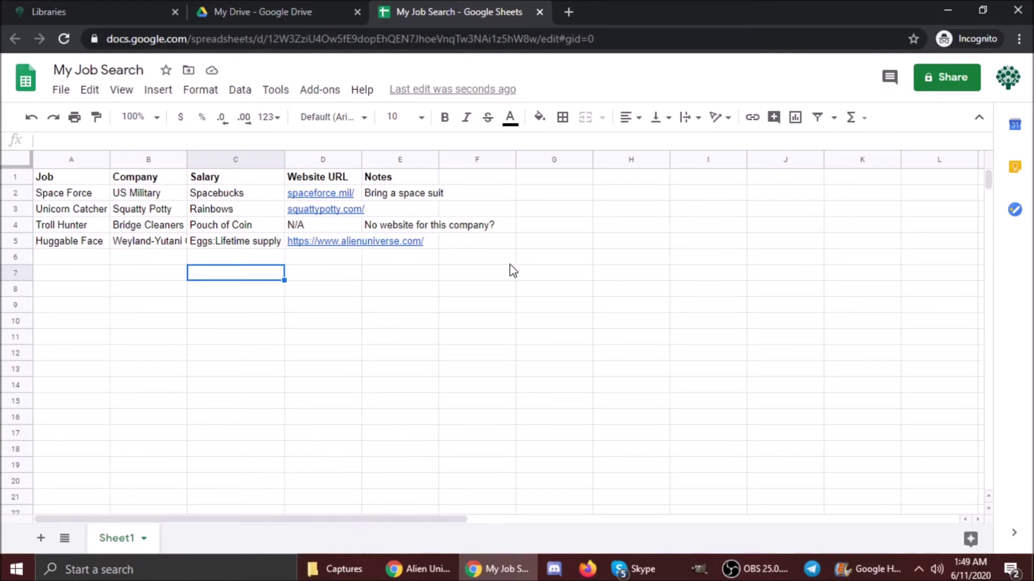
pyautogui.click(50, 226)
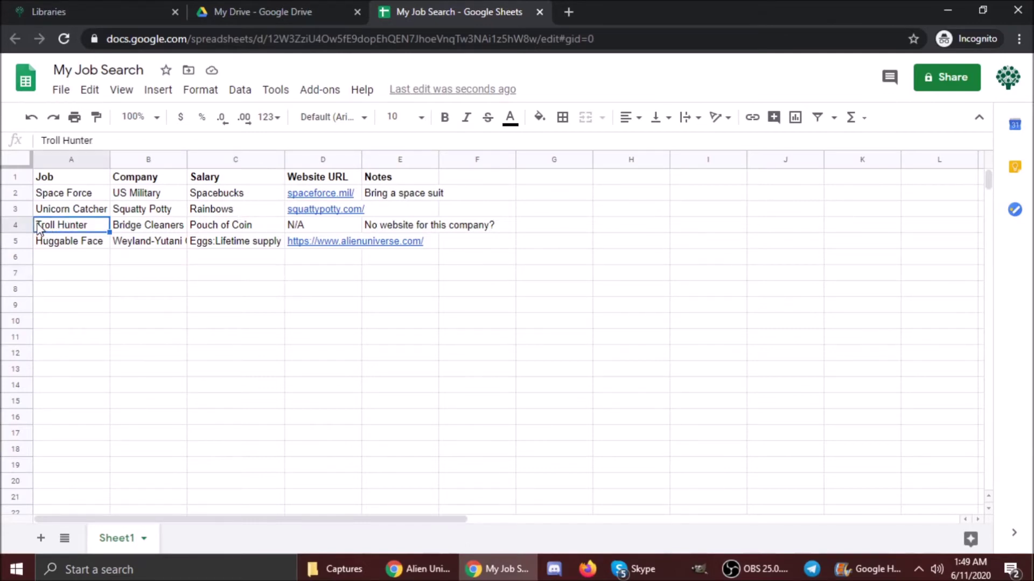
pyautogui.click(55, 211)
pyautogui.moveTo(54, 225); pyautogui.dragTo(431, 234)
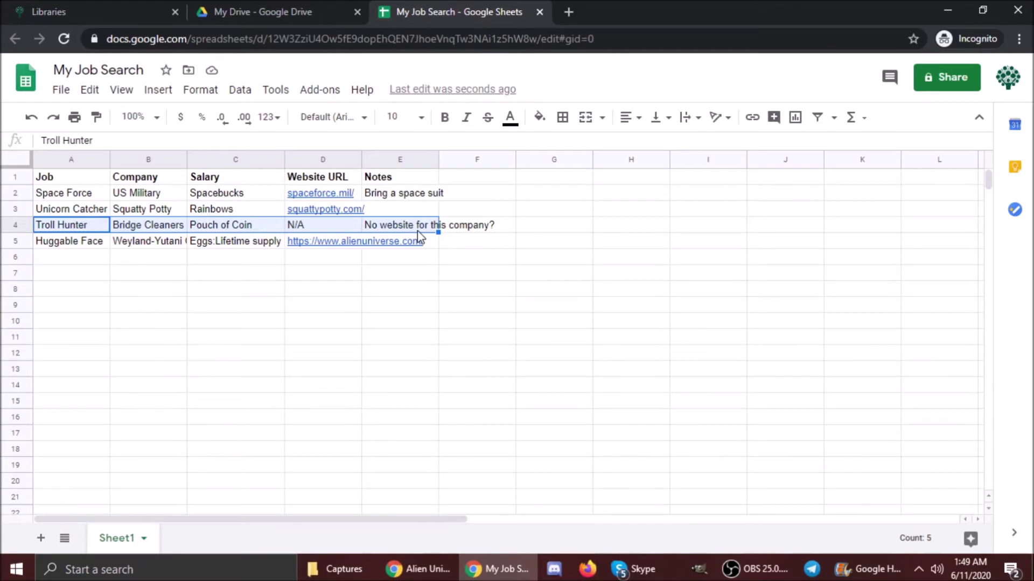
pyautogui.click(464, 296)
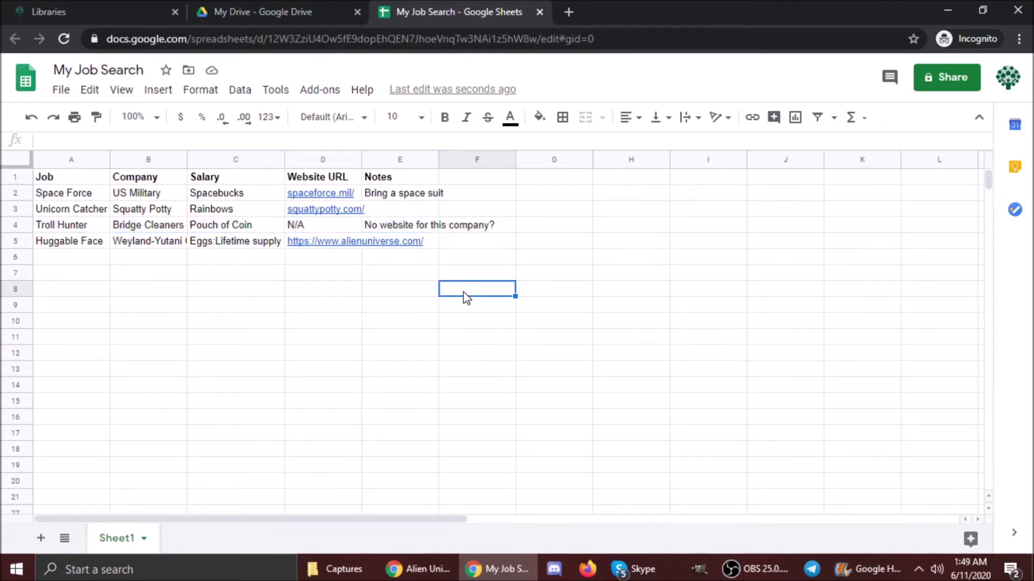
pyautogui.moveTo(68, 229); pyautogui.dragTo(639, 228)
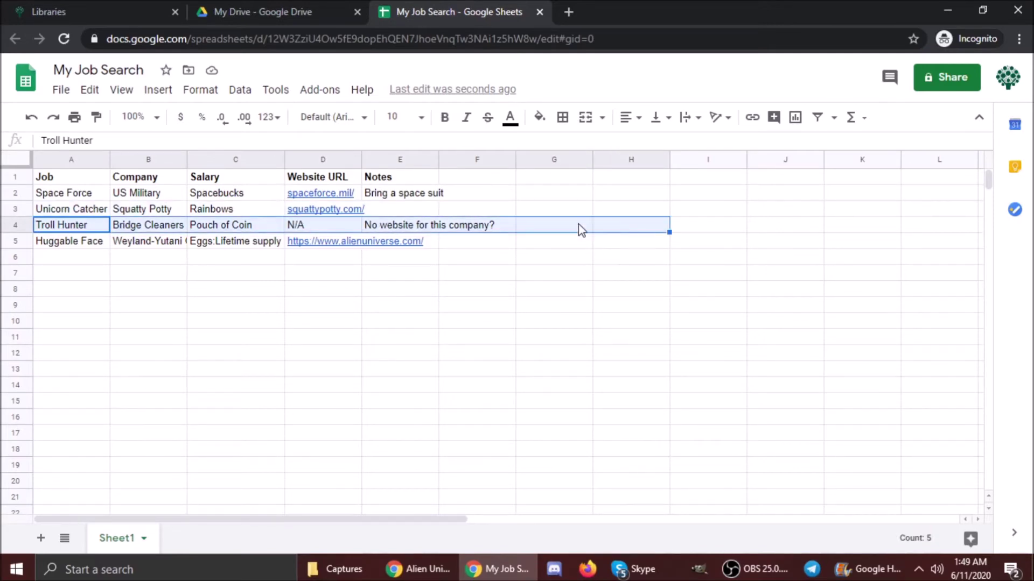
pyautogui.click(640, 321)
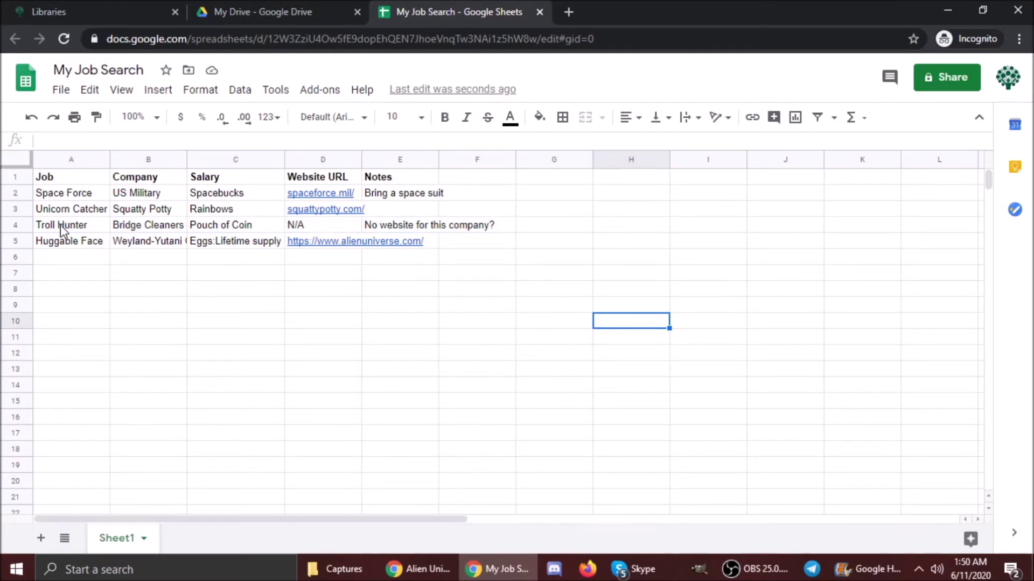
pyautogui.click(16, 230)
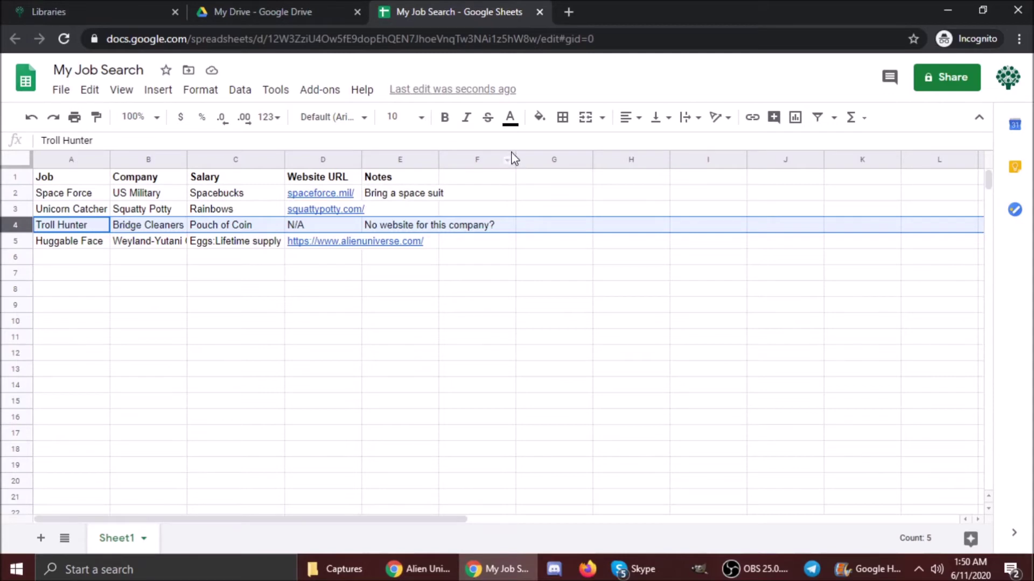
pyautogui.click(511, 119)
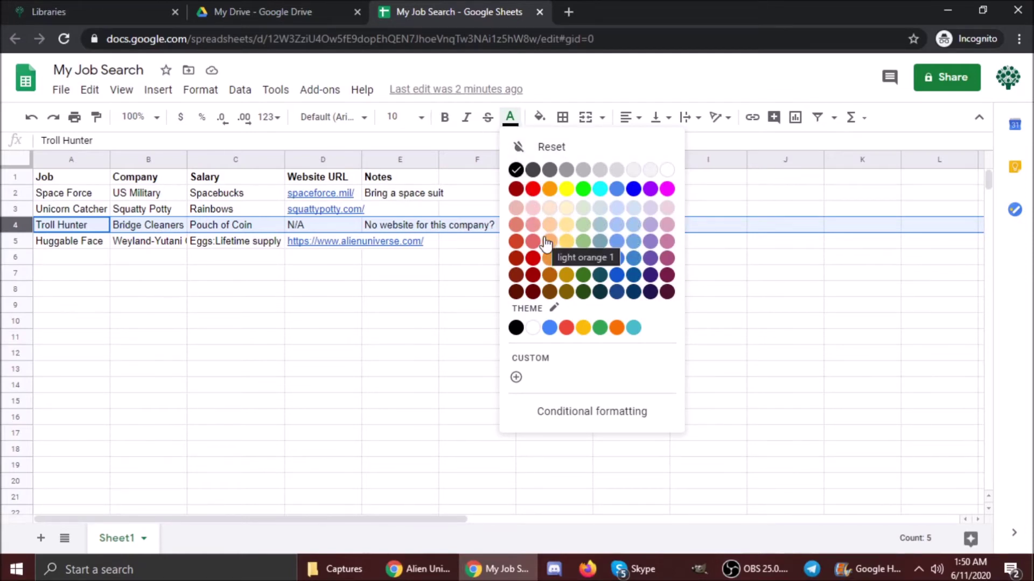
# - Apply a custom bright red (#ff0000) text colour to the Troll Hunter row
pyautogui.click(515, 377)
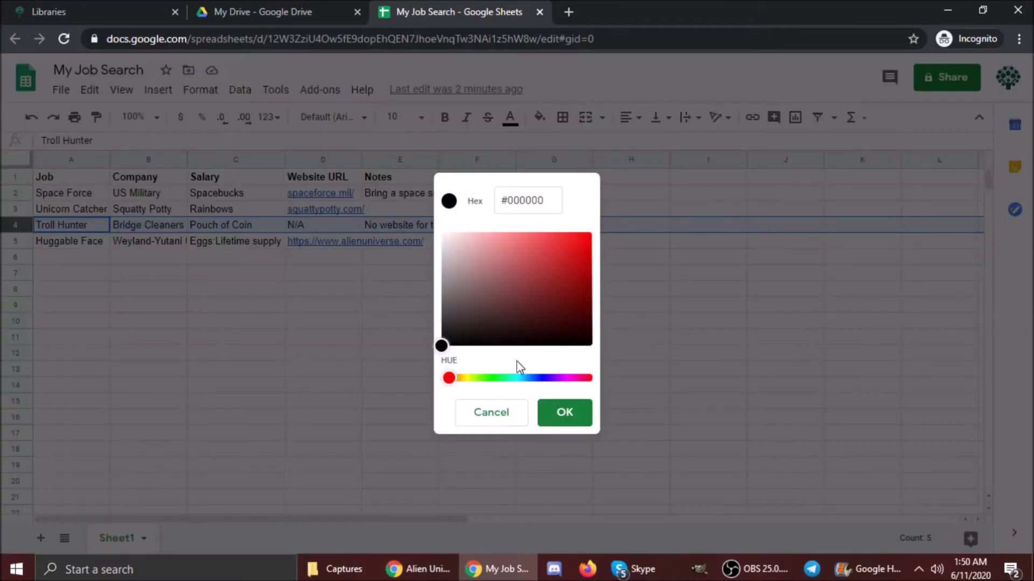
pyautogui.click(500, 326)
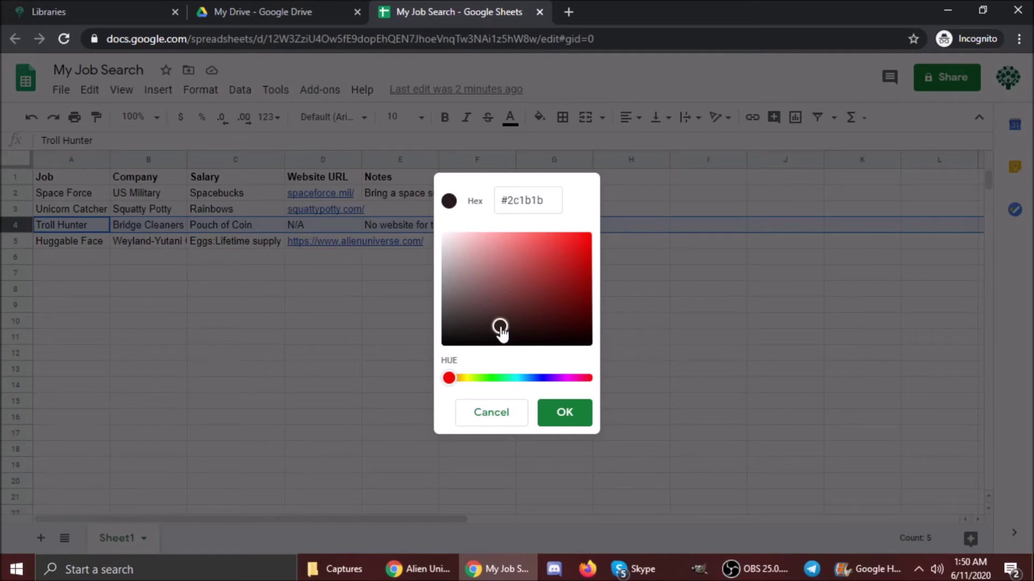
pyautogui.moveTo(499, 326); pyautogui.dragTo(592, 232)
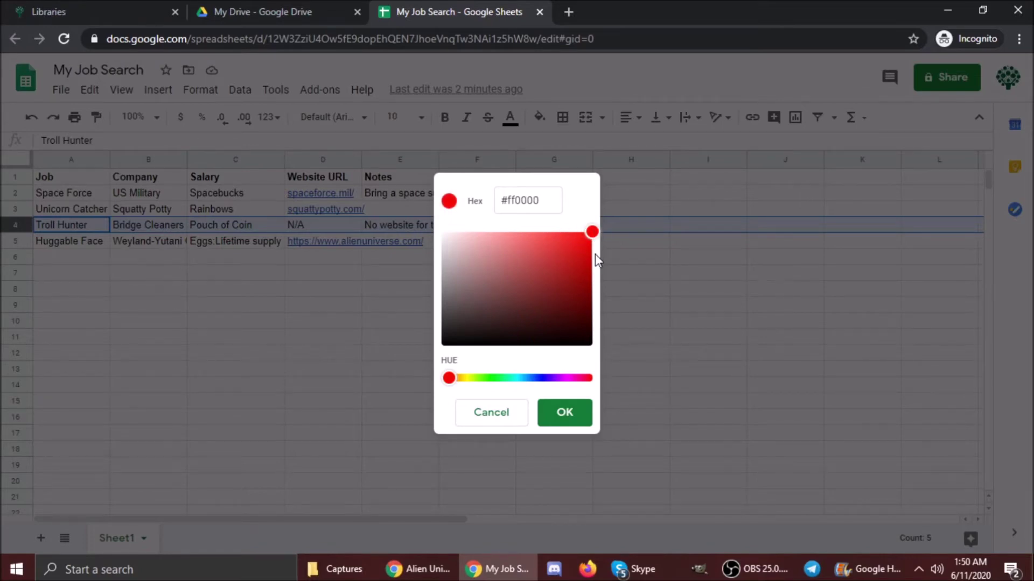
pyautogui.click(572, 426)
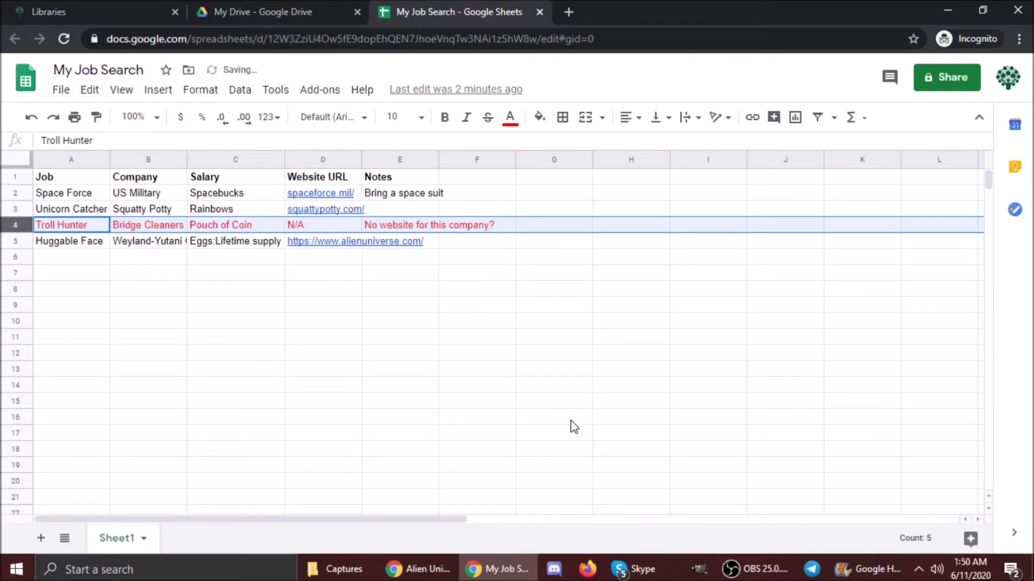
# - Check the Troll Hunter row's cells, from job title to note, for the red text
pyautogui.click(501, 308)
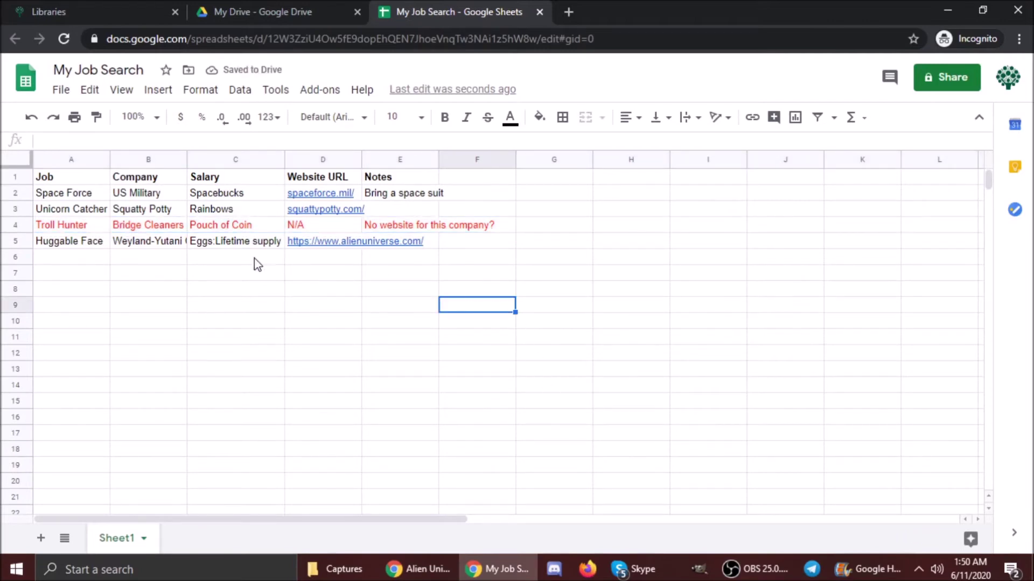
pyautogui.moveTo(46, 225); pyautogui.dragTo(323, 213)
pyautogui.click(553, 262)
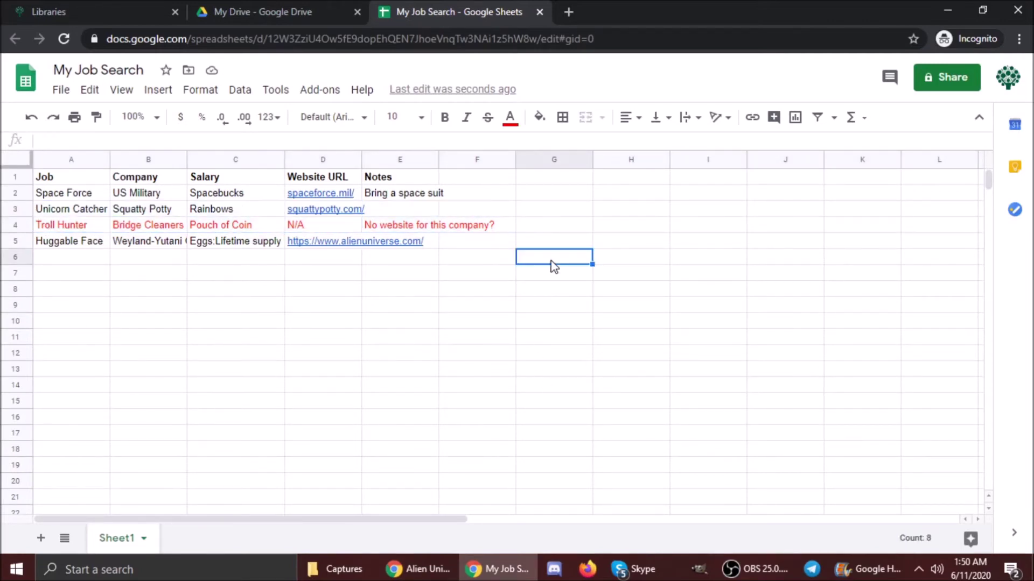
pyautogui.click(632, 425)
pyautogui.scroll(-4, 392, 300)
pyautogui.scroll(4, 376, 267)
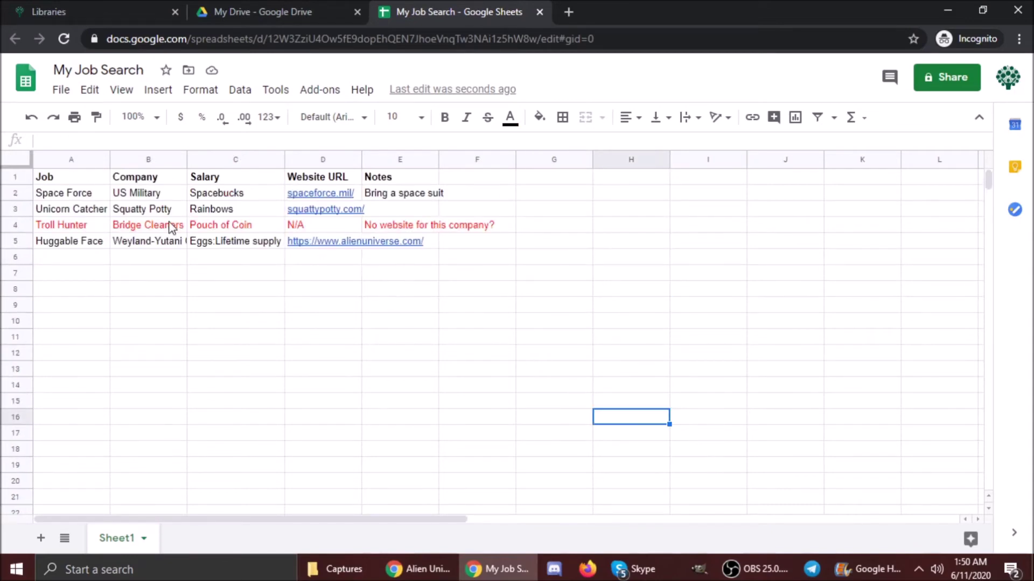
pyautogui.click(87, 229)
pyautogui.click(376, 225)
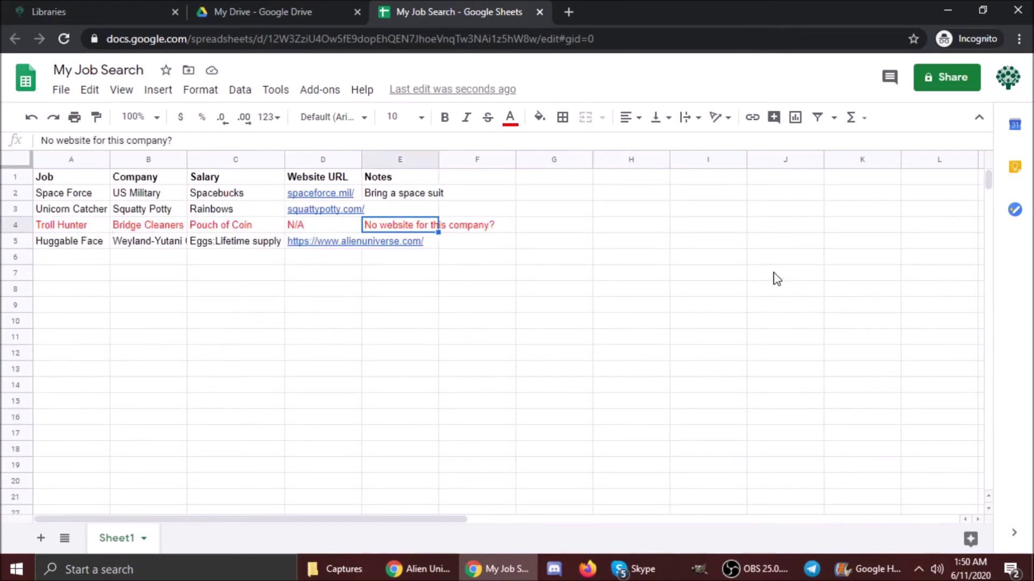
pyautogui.click(773, 276)
pyautogui.click(534, 303)
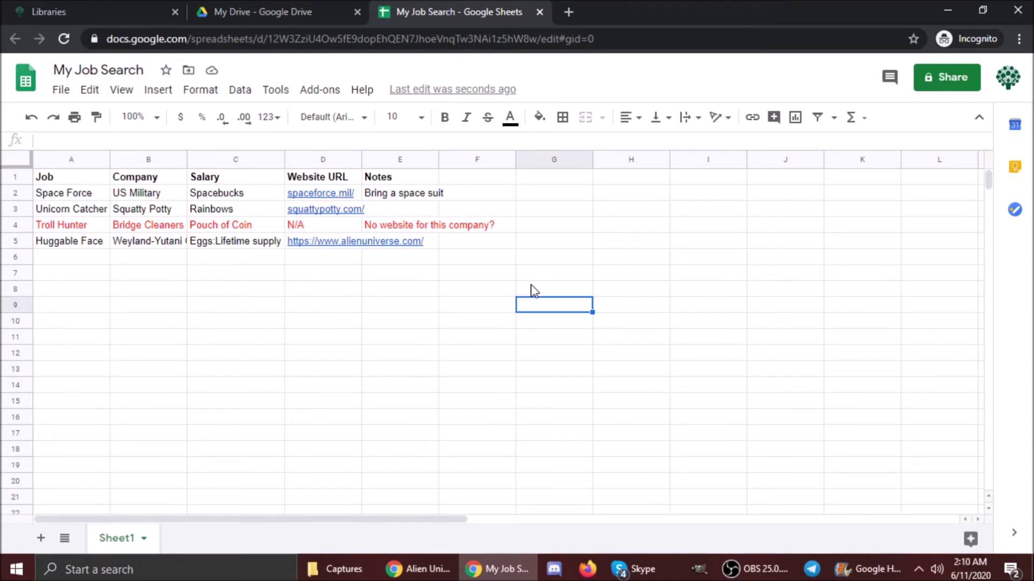
pyautogui.click(17, 178)
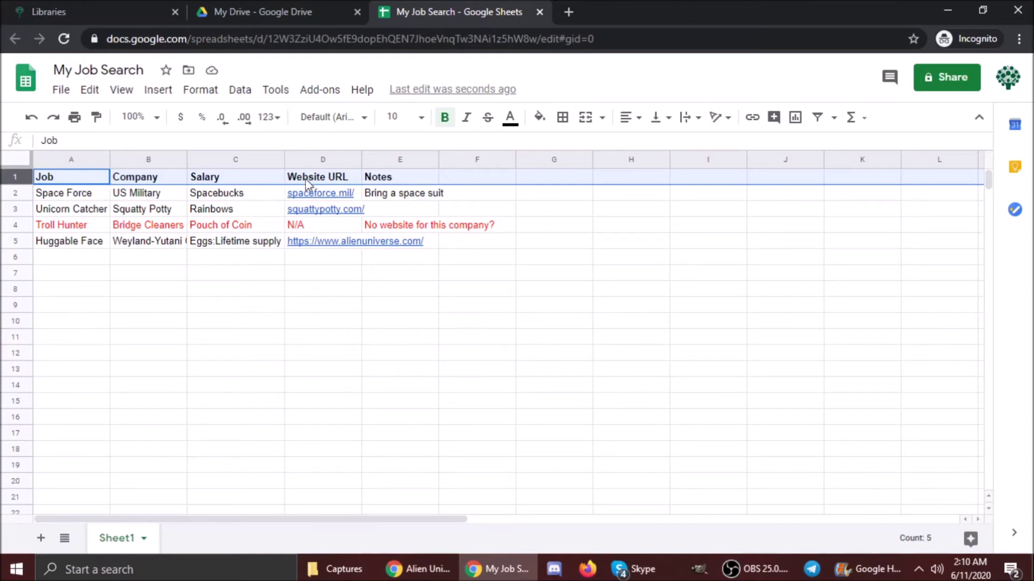
pyautogui.click(445, 118)
pyautogui.click(445, 119)
pyautogui.click(444, 119)
pyautogui.click(445, 119)
pyautogui.click(444, 119)
pyautogui.click(444, 119)
pyautogui.click(445, 119)
pyautogui.click(444, 118)
pyautogui.click(445, 118)
pyautogui.click(444, 118)
pyautogui.click(444, 118)
pyautogui.click(444, 119)
pyautogui.click(520, 259)
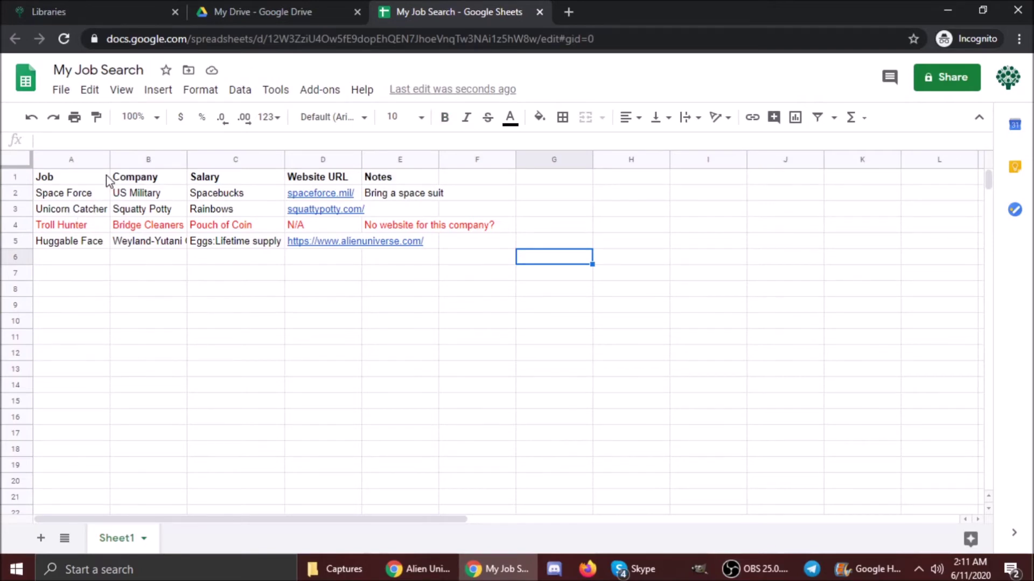
# - Fill the entire Unicorn Catcher row (row 3) with a yellow background
pyautogui.click(75, 215)
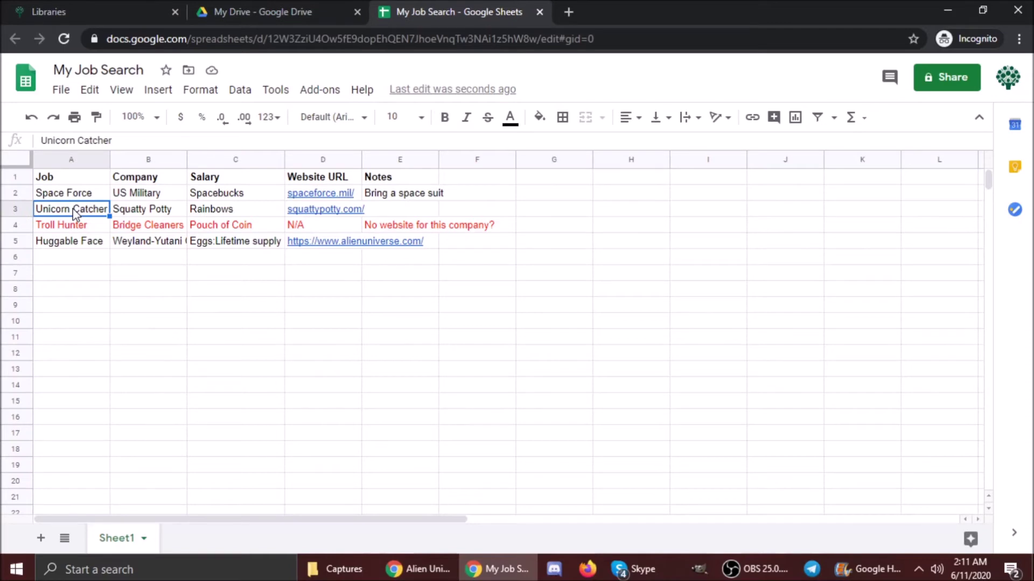
pyautogui.click(20, 207)
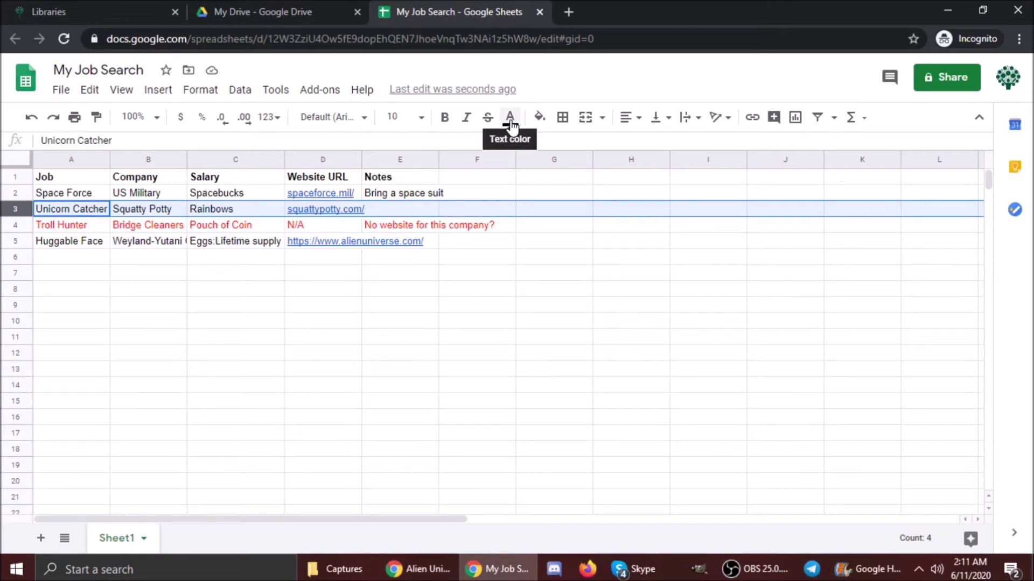
pyautogui.click(540, 118)
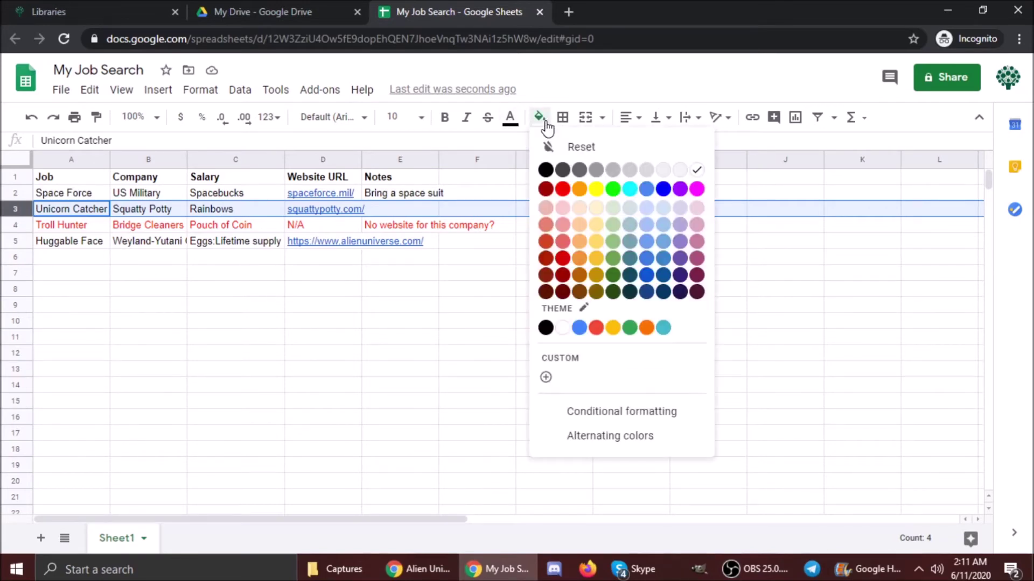
pyautogui.click(599, 193)
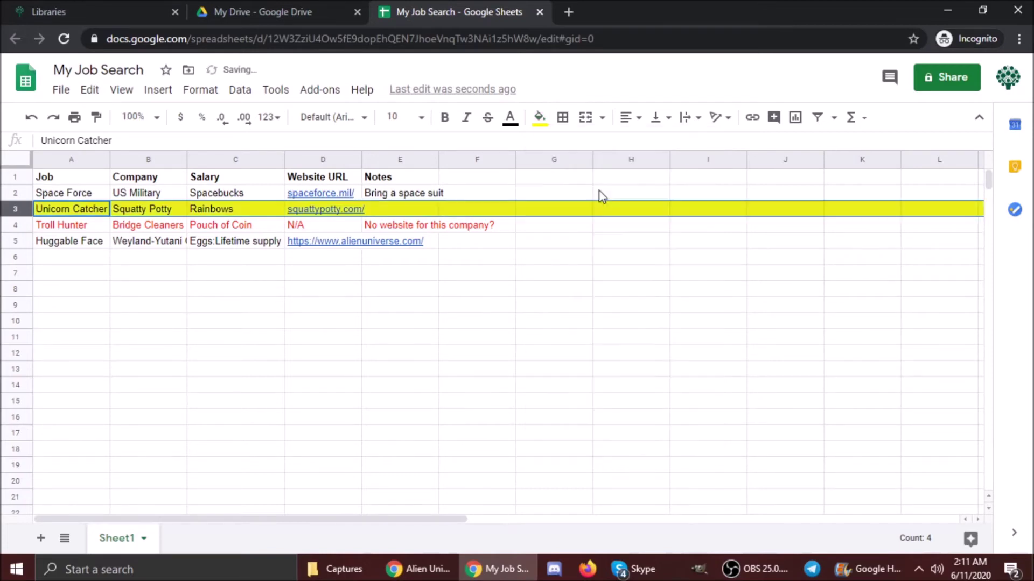
pyautogui.click(605, 310)
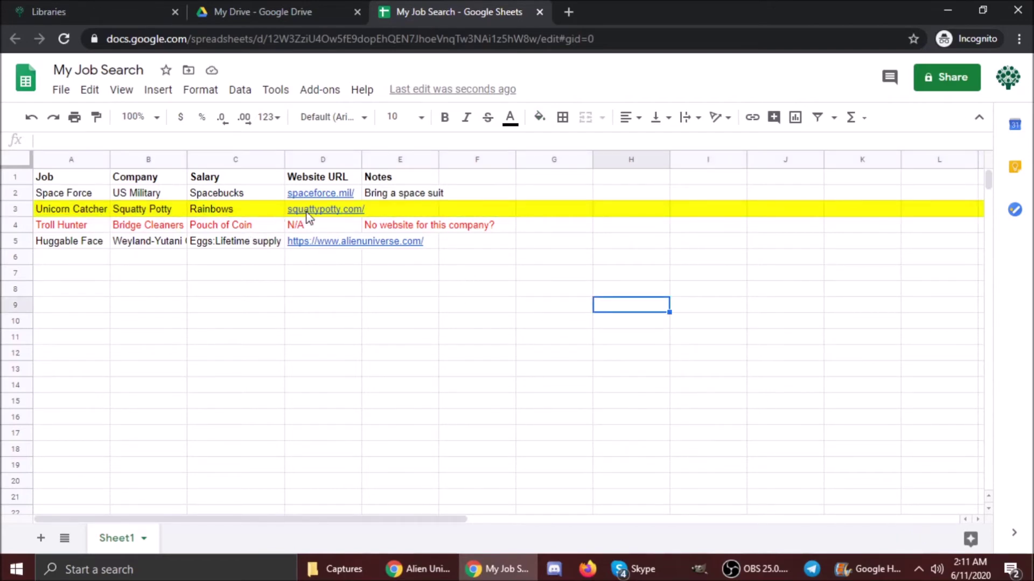
# - Step through the cells around the Unicorn Catcher and Troll Hunter rows with the arrow keys
pyautogui.scroll(-2, 744, 245)
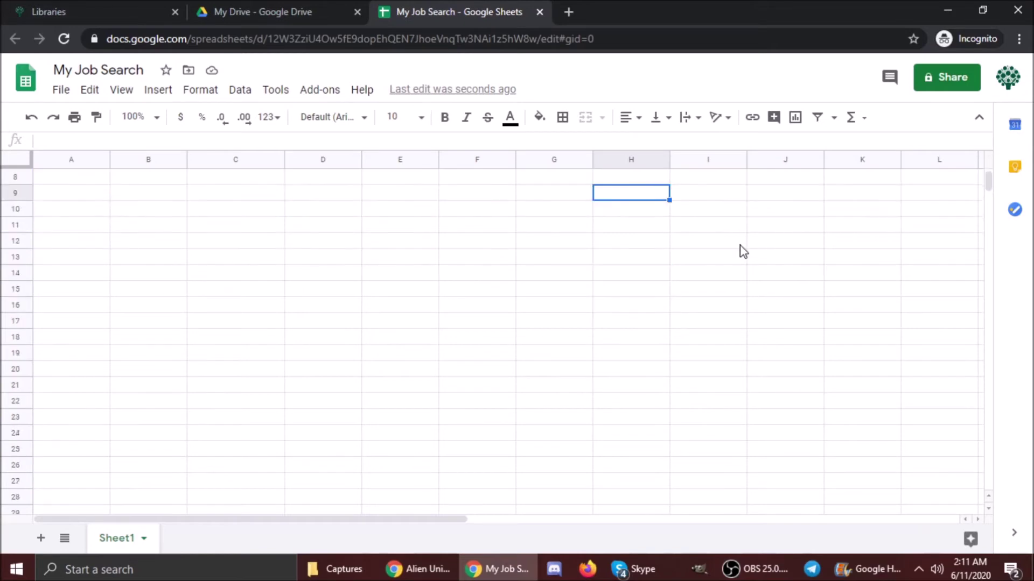
pyautogui.scroll(2, 742, 252)
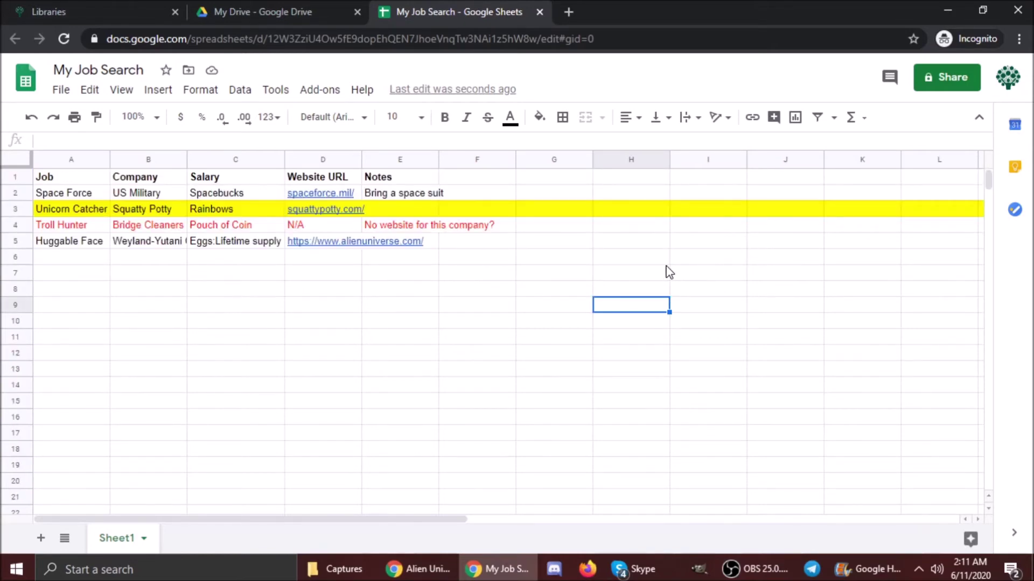
pyautogui.click(100, 214)
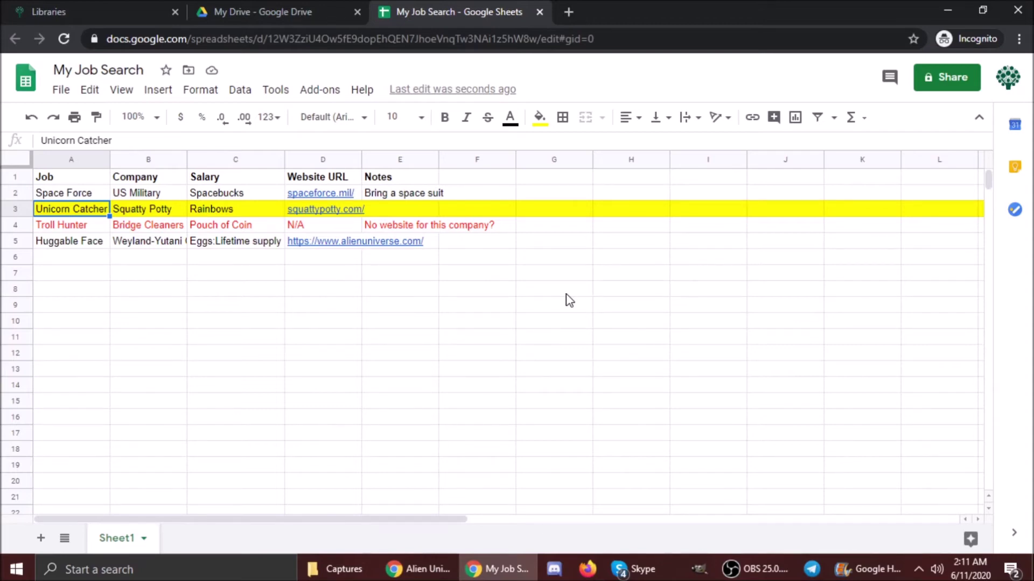
pyautogui.press('Down')
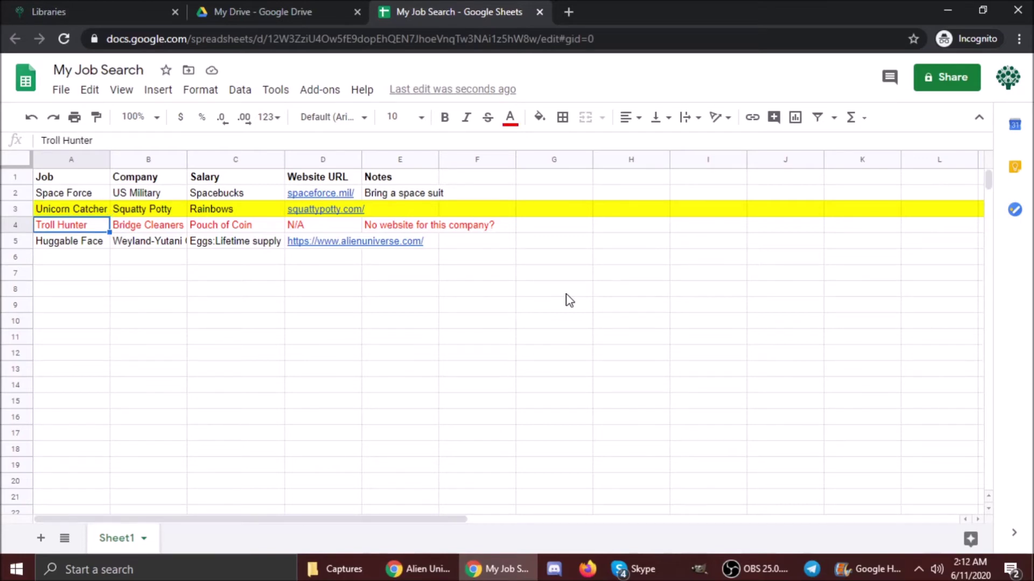
pyautogui.press('Right')
pyautogui.press('Right')
pyautogui.press('Right')
pyautogui.press('Right')
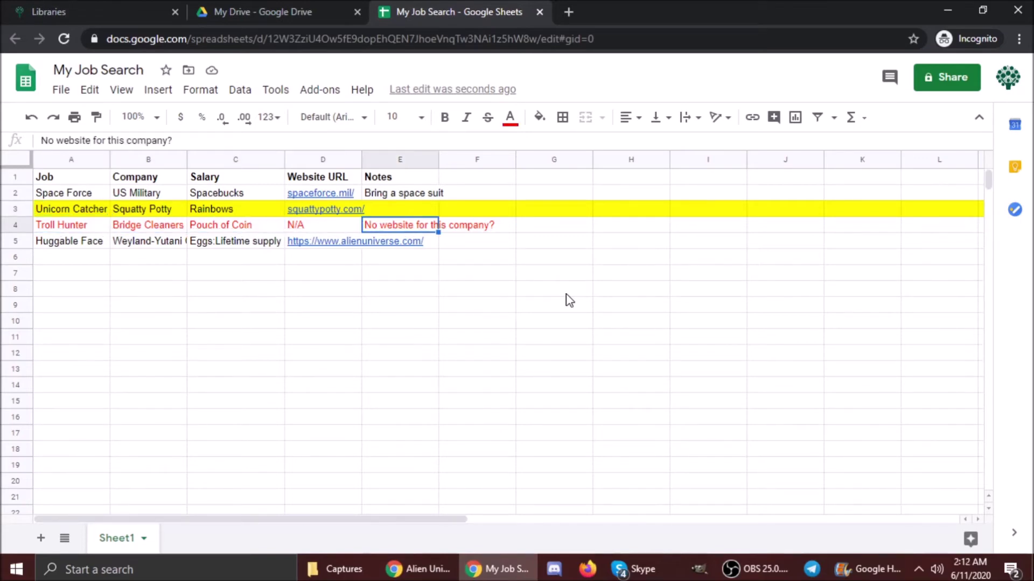
pyautogui.press('Up')
pyautogui.press('Down')
pyautogui.press('Down')
pyautogui.press('Down')
pyautogui.press('Right')
pyautogui.press('Right')
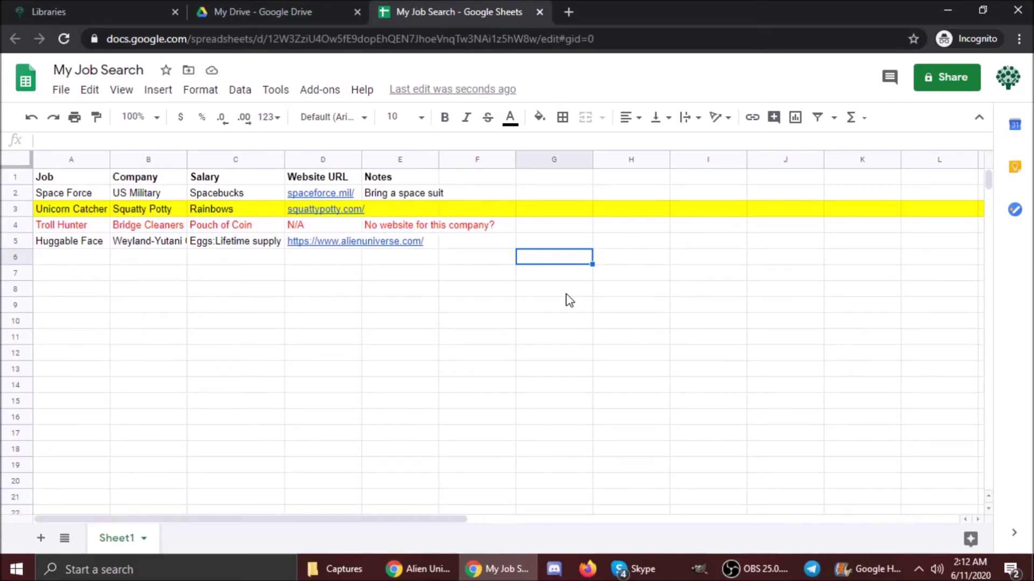
pyautogui.press('Down')
pyautogui.press('Down')
pyautogui.press('Left')
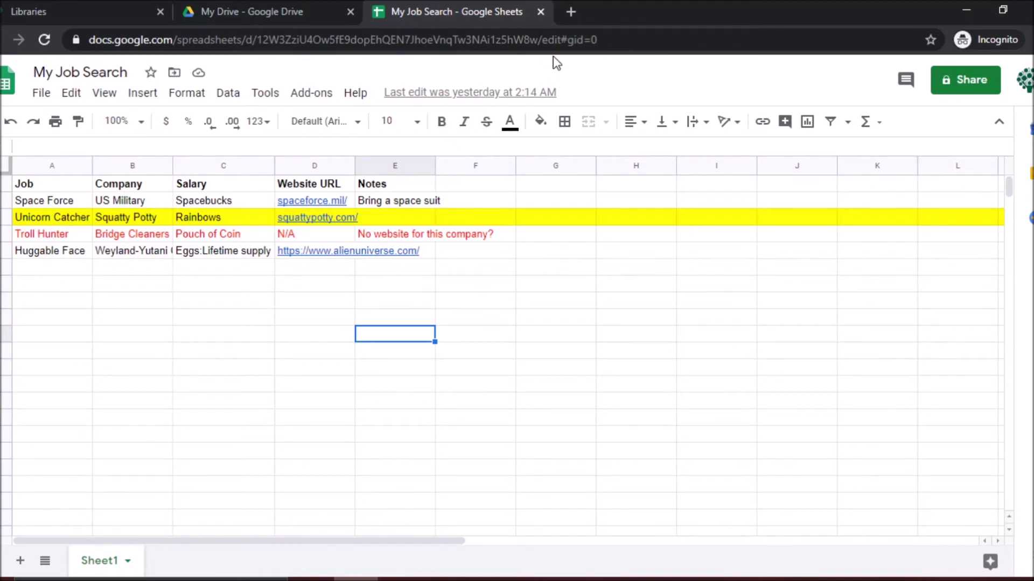
# - In a new tab, try sample Google queries like 'Retail jobs', 'Part-time jobs' and 'customer service jobs'
pyautogui.click(570, 12)
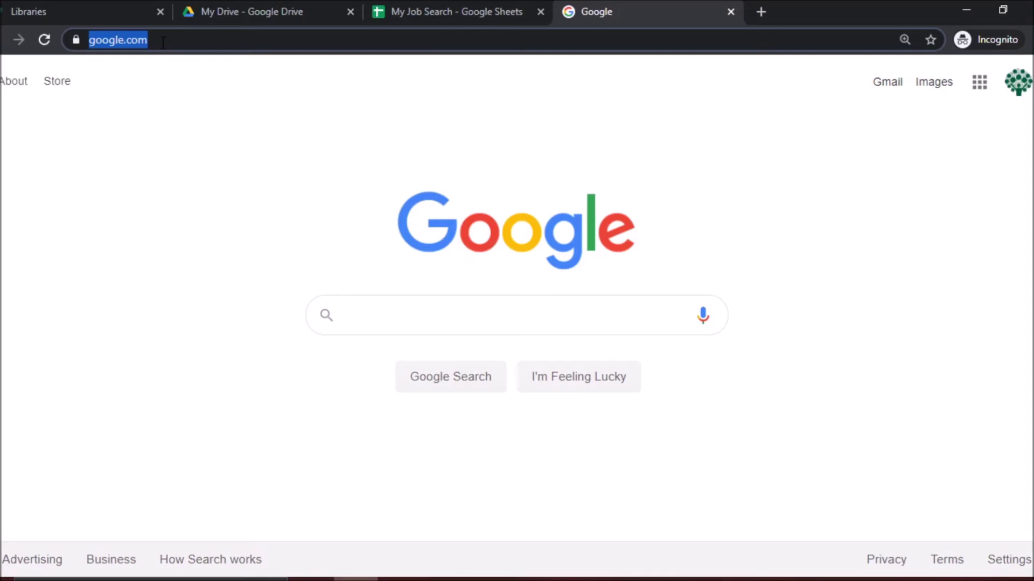
pyautogui.click(414, 323)
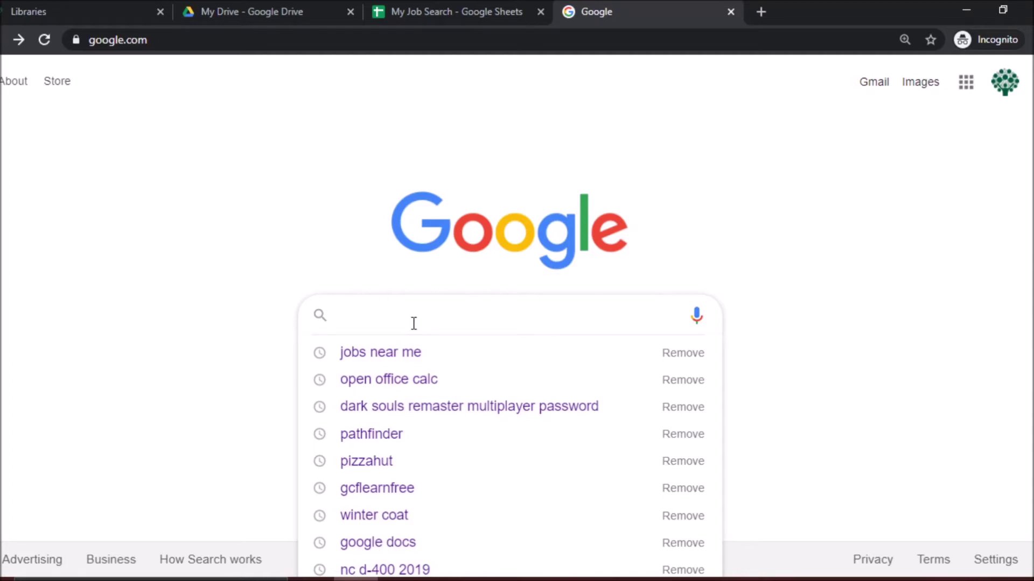
pyautogui.write('Jobs near me')
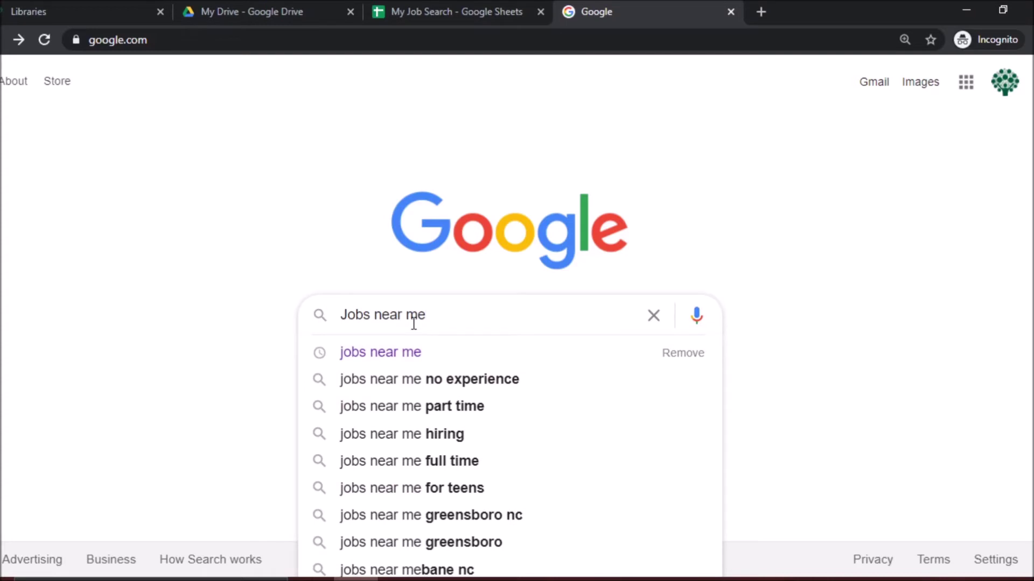
pyautogui.hotkey('ctrl', 'a')
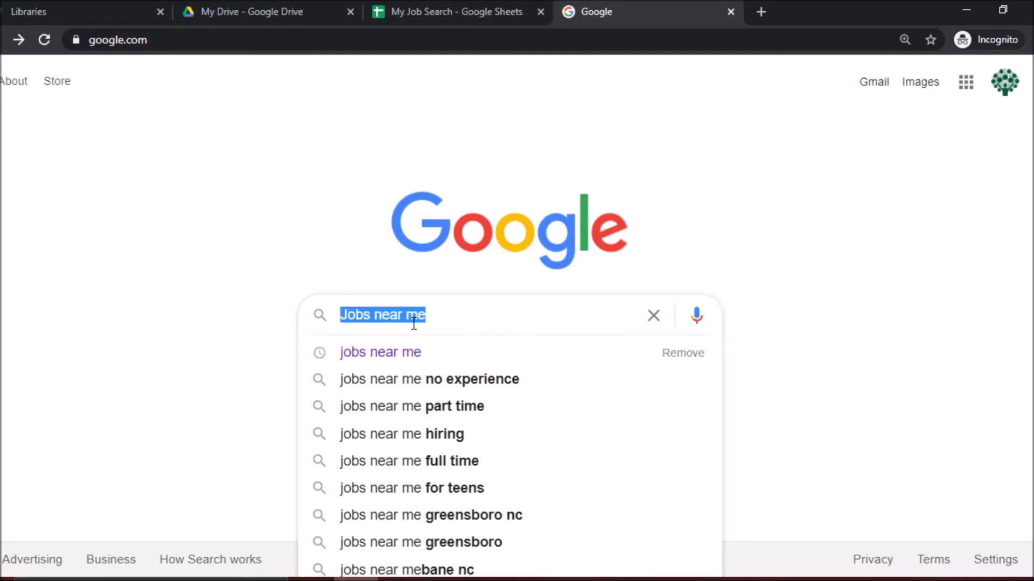
pyautogui.write('Retail jobs')
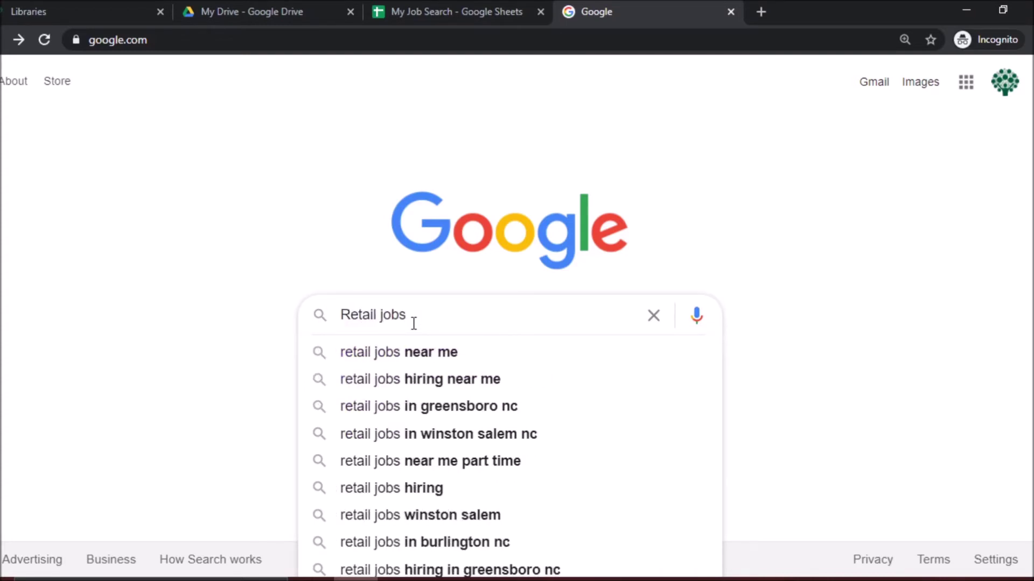
pyautogui.hotkey('ctrl', 'a')
pyautogui.write('P')
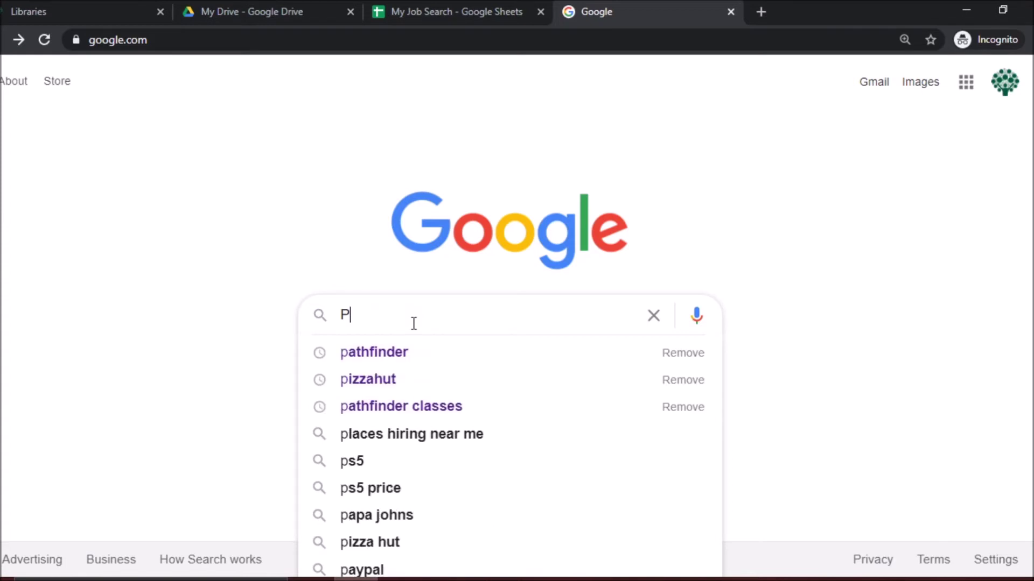
pyautogui.write('art-time jobs')
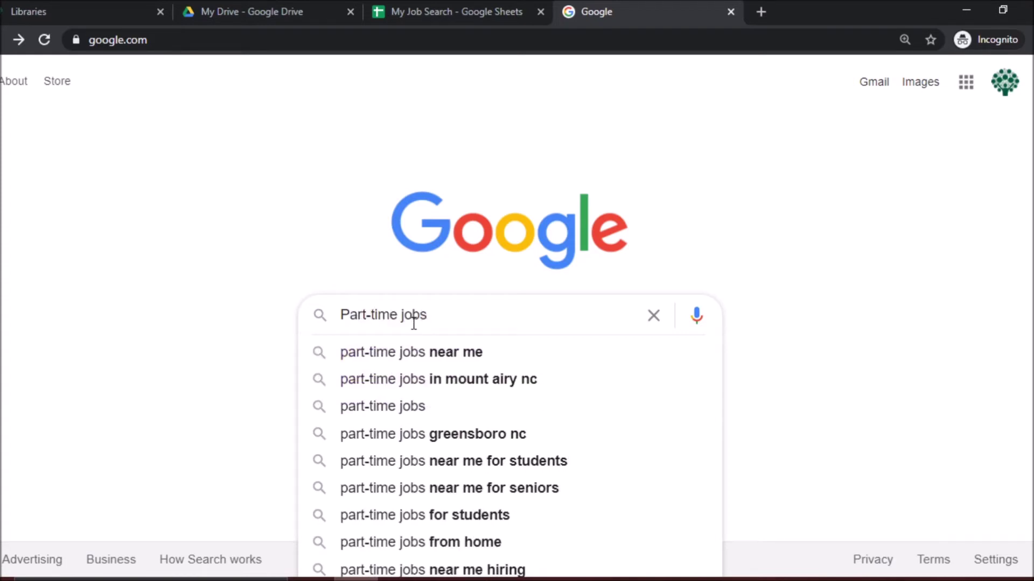
pyautogui.hotkey('ctrl', 'a')
pyautogui.write('c')
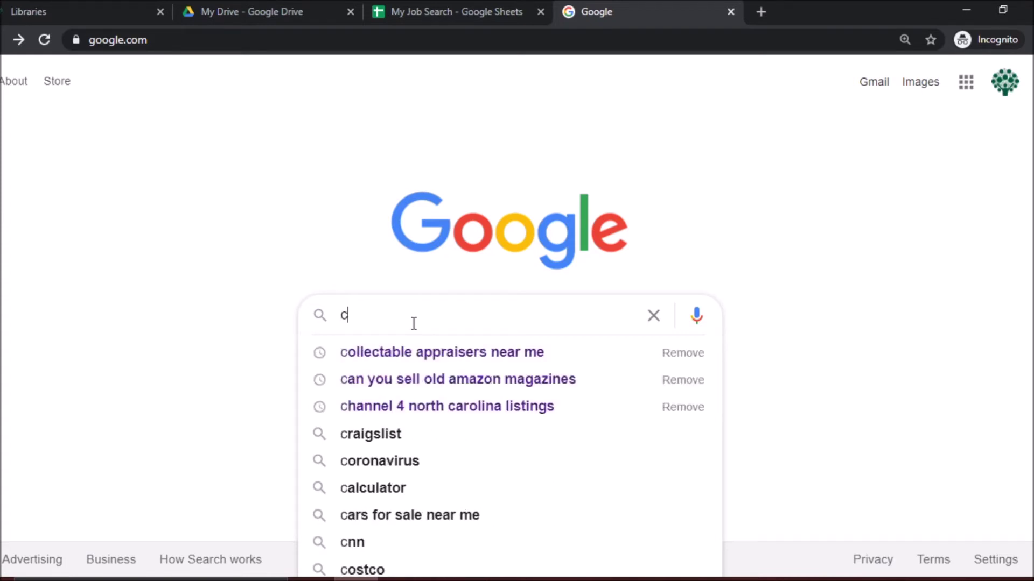
pyautogui.write('ustomer service jobs')
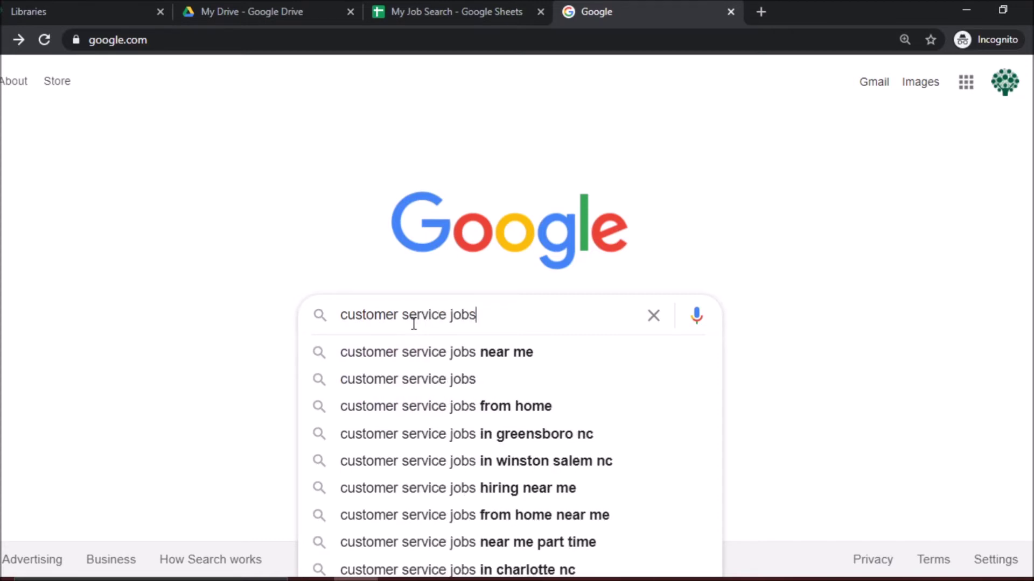
pyautogui.hotkey('ctrl', 'a')
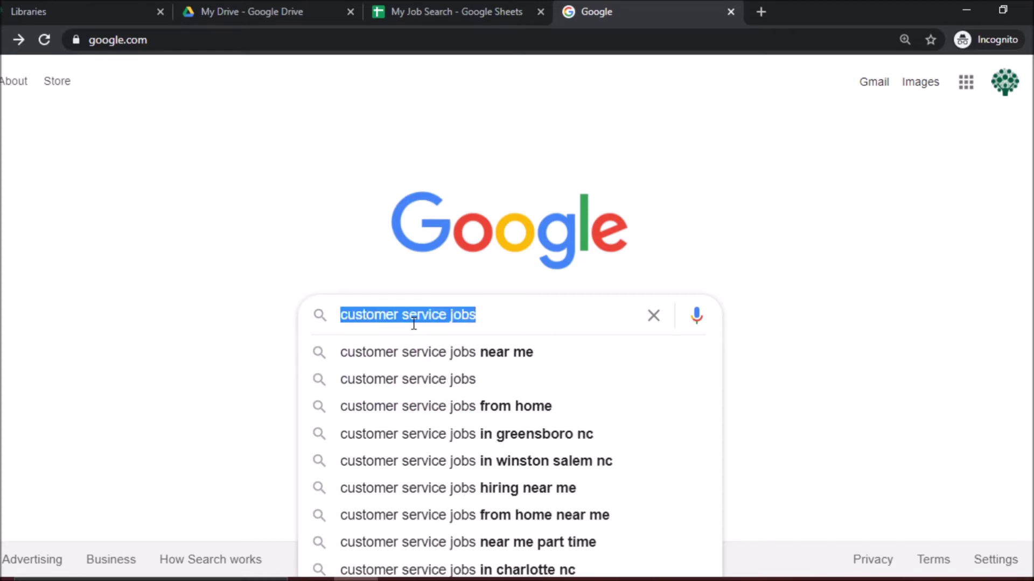
pyautogui.write('What are the bes')
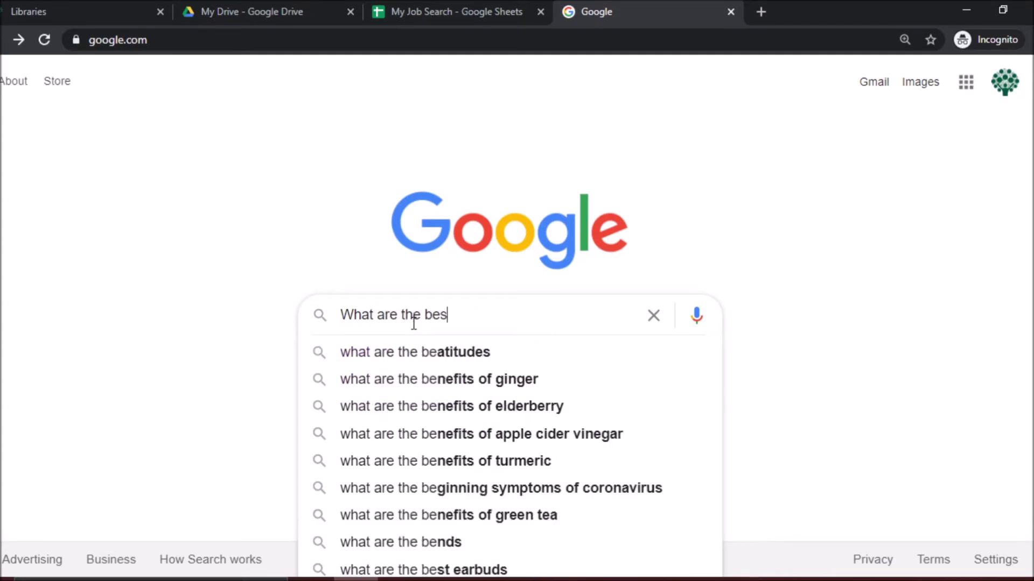
pyautogui.write('t jobs near me?')
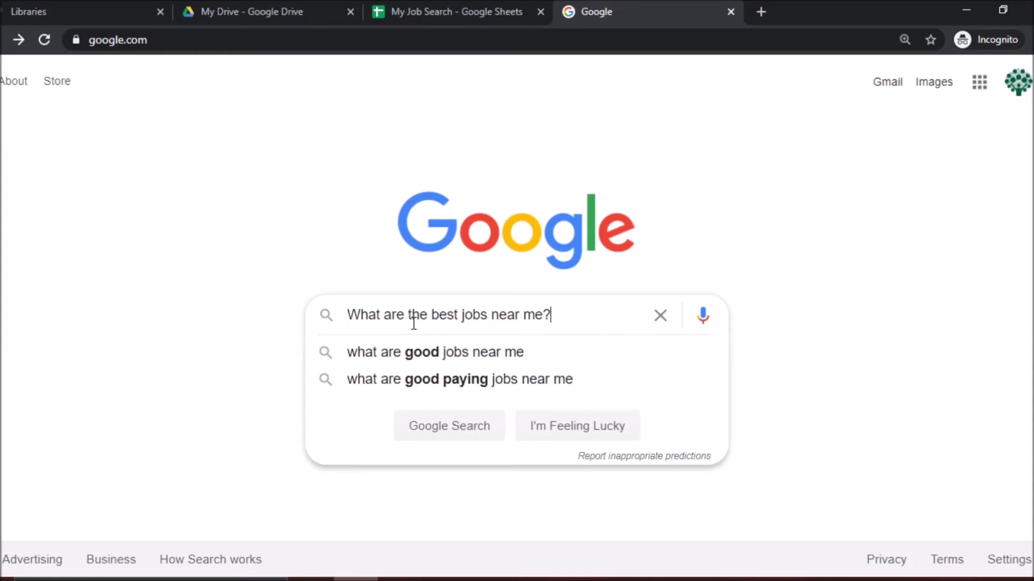
# - Clear the search box and search Google for 'Jobs near me'
pyautogui.hotkey('ctrl', 'a')
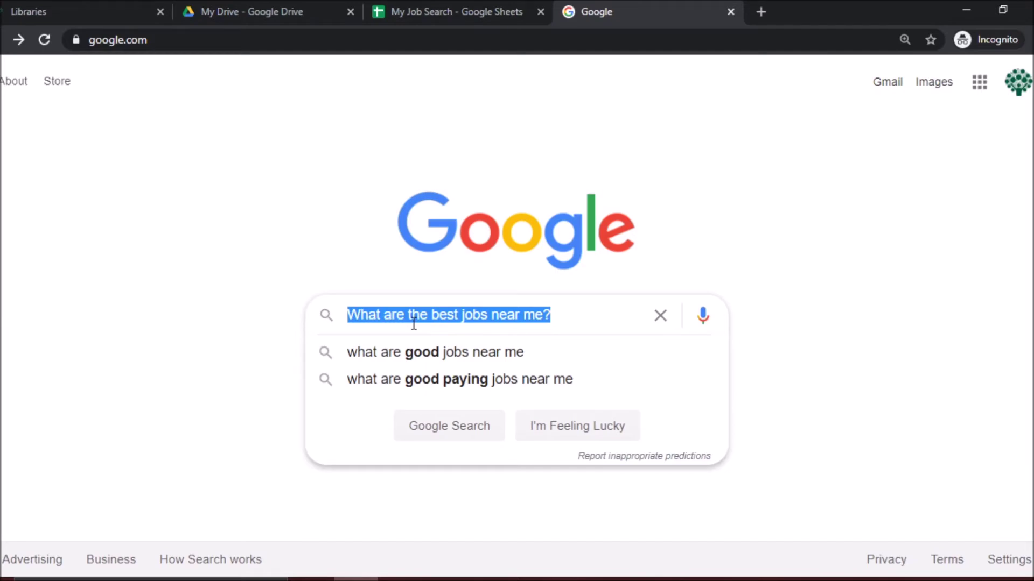
pyautogui.press('BackSpace')
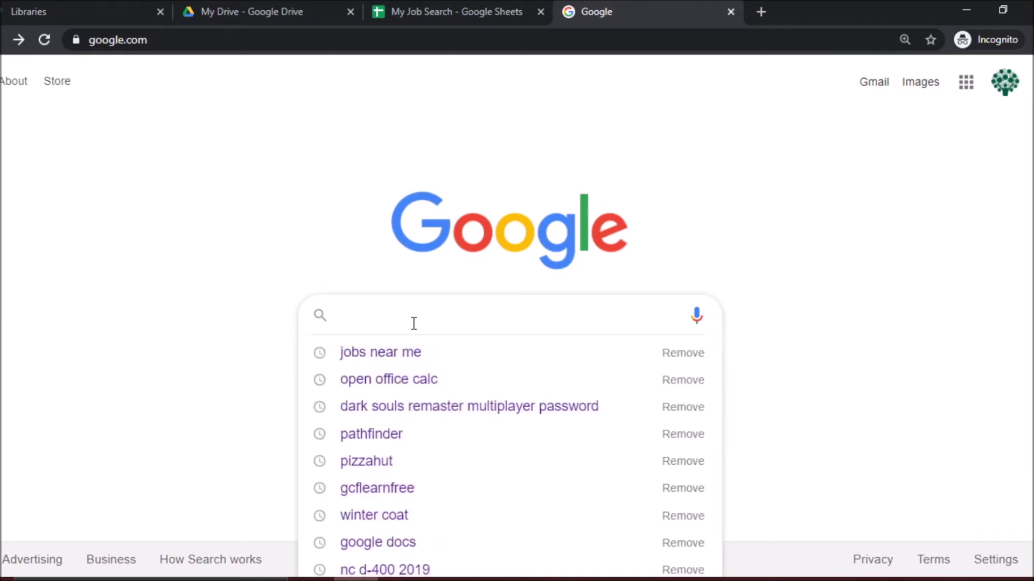
pyautogui.write('Jobs near m')
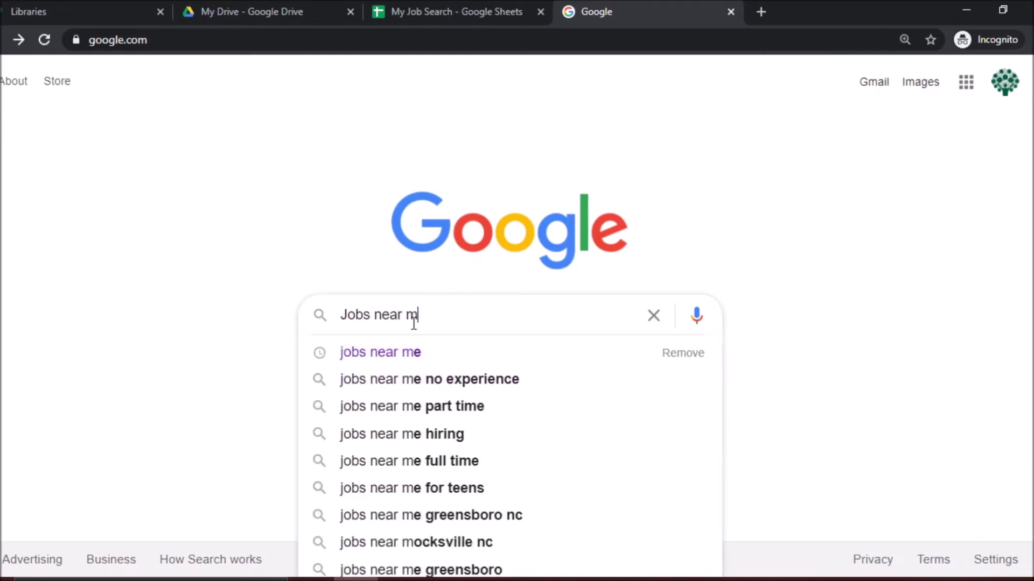
pyautogui.write('e')
pyautogui.press('Return')
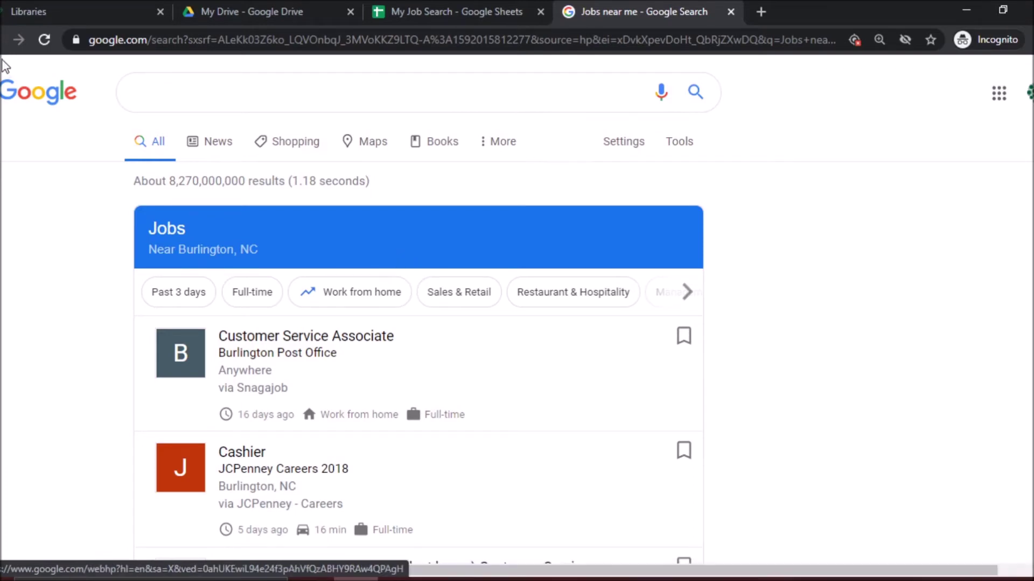
# - Try city job searches for Greensboro and Winston Salem, then pick the 'jobs in flagstaff az' suggestion
pyautogui.click(166, 82)
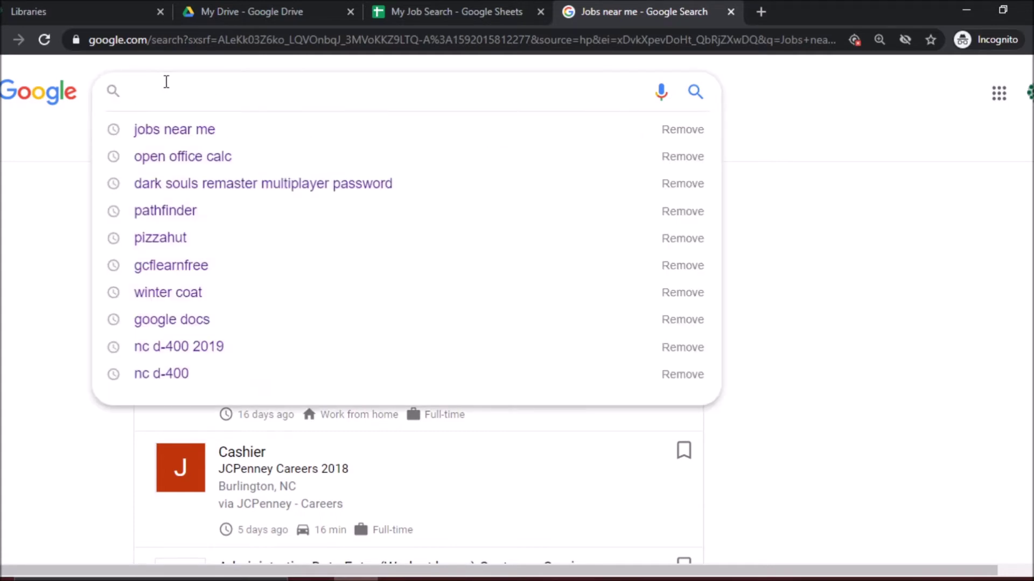
pyautogui.write('job')
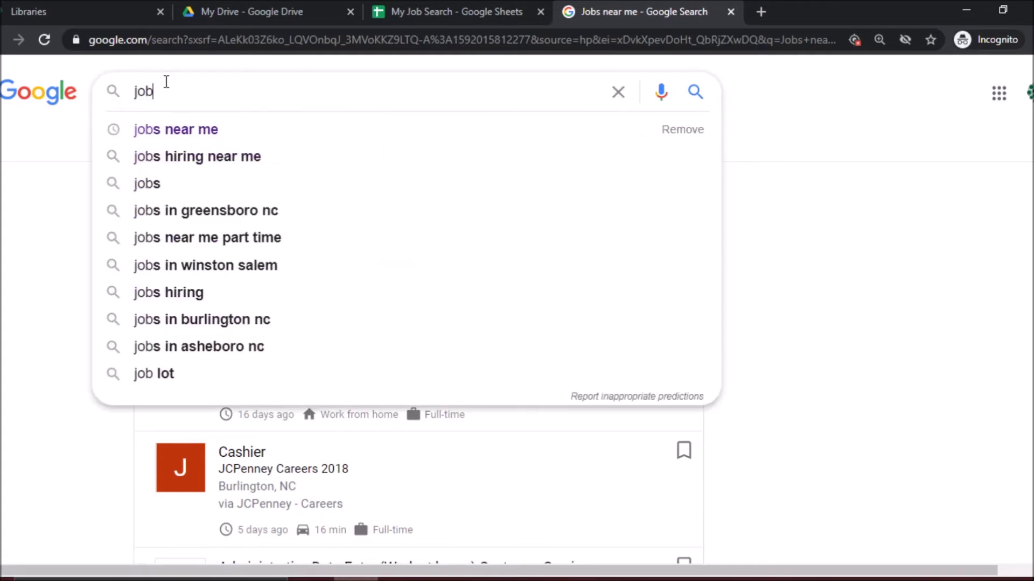
pyautogui.write('s in greens')
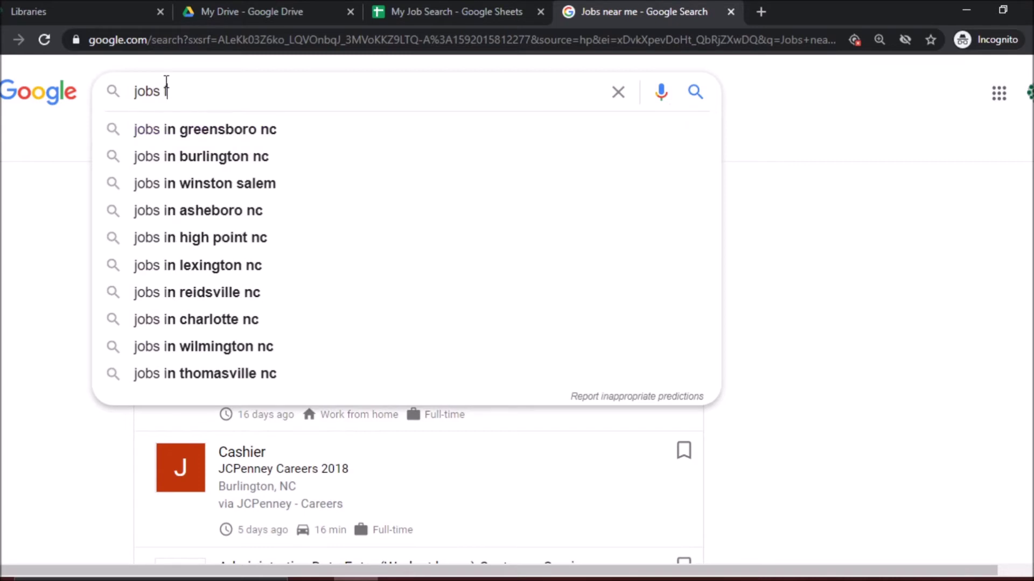
pyautogui.write('boro nc')
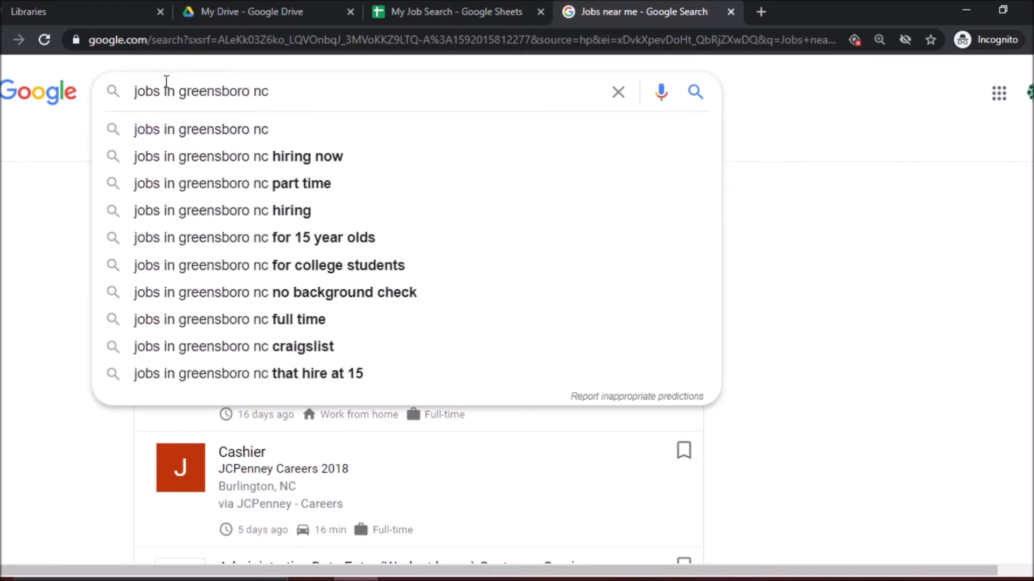
pyautogui.hotkey('ctrl', 'a')
pyautogui.write('jobs in w')
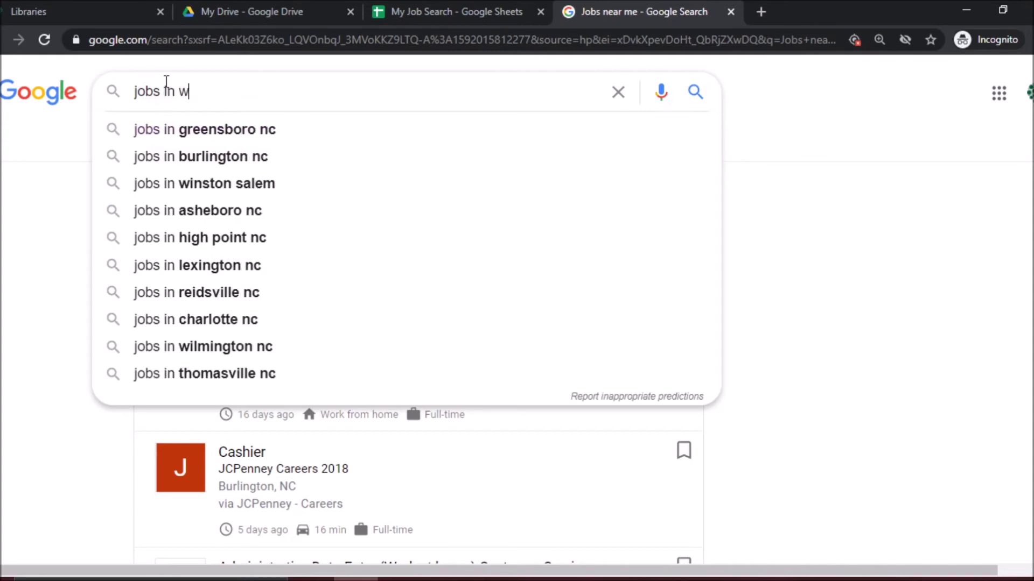
pyautogui.write('inston salem nc')
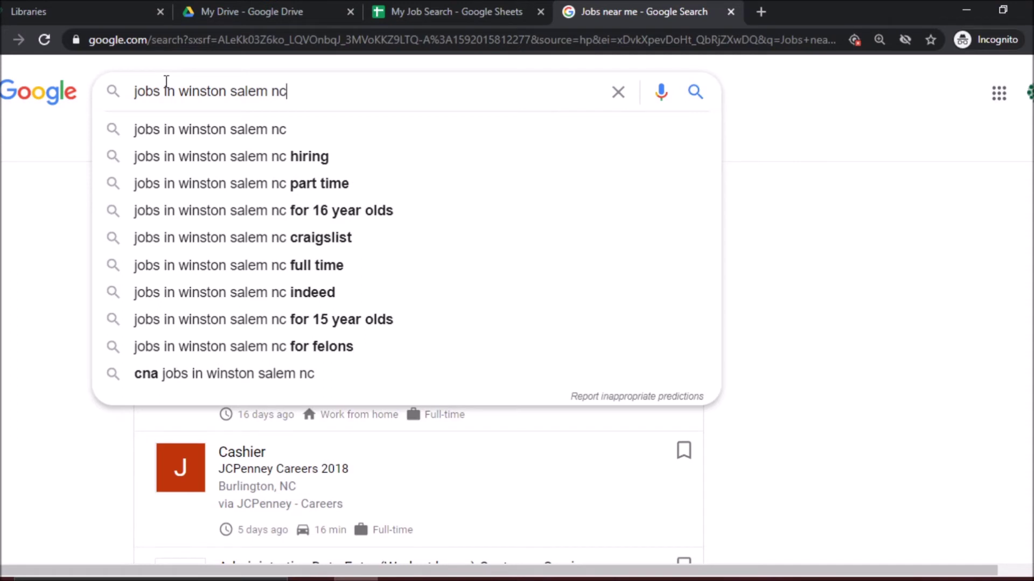
pyautogui.tripleClick(166, 82)
pyautogui.write('job')
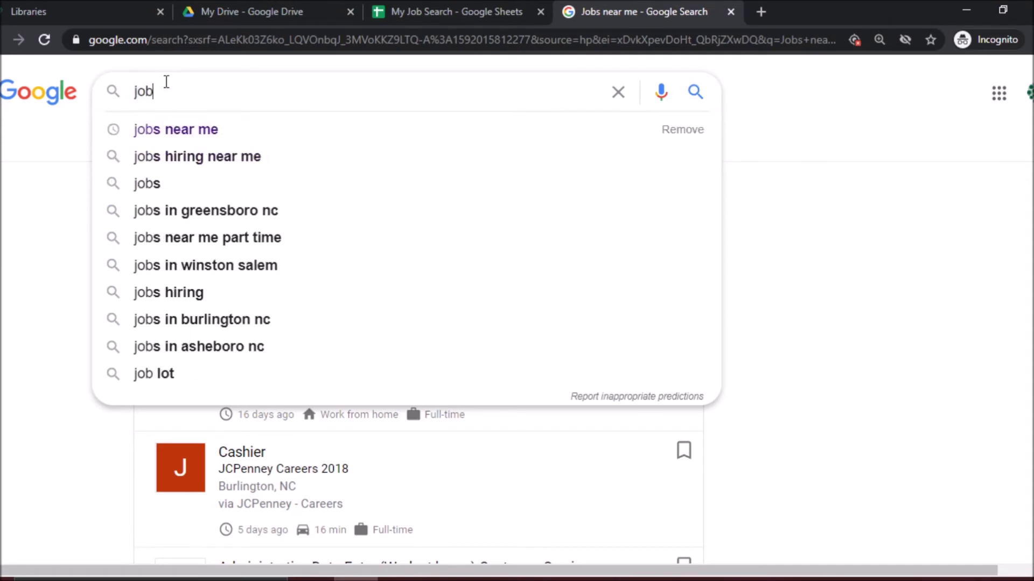
pyautogui.write('s i')
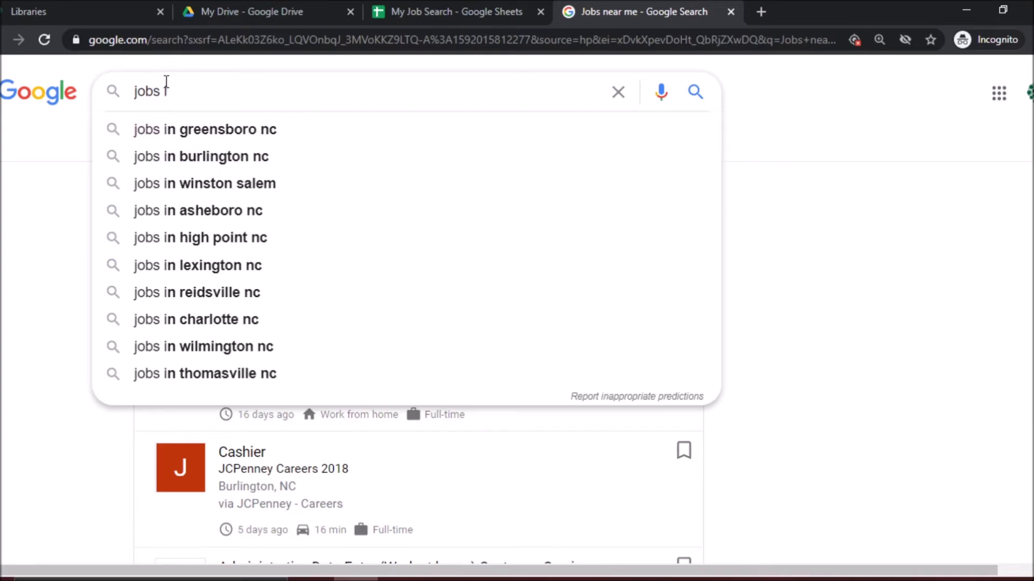
pyautogui.write('n')
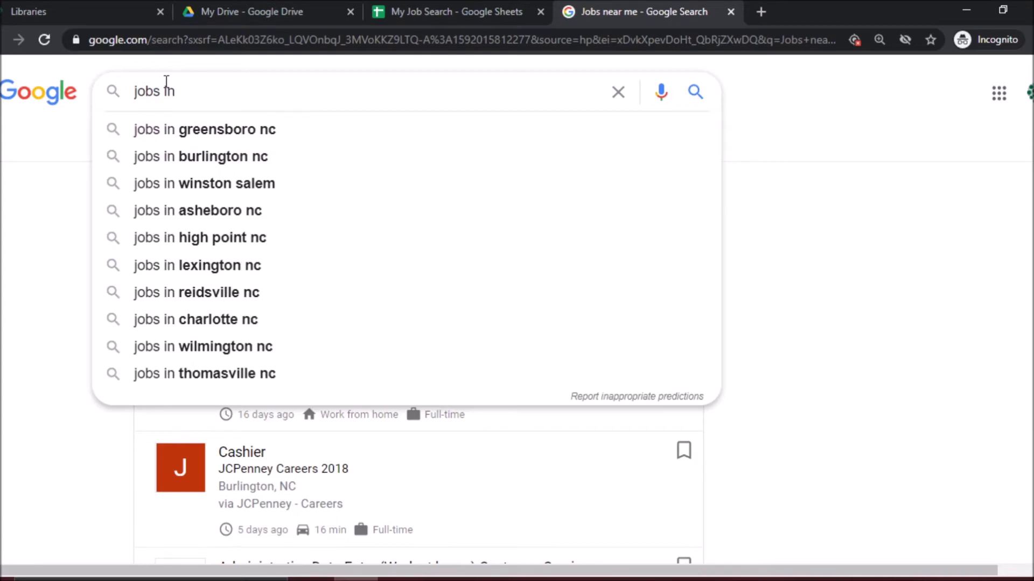
pyautogui.write(' fl')
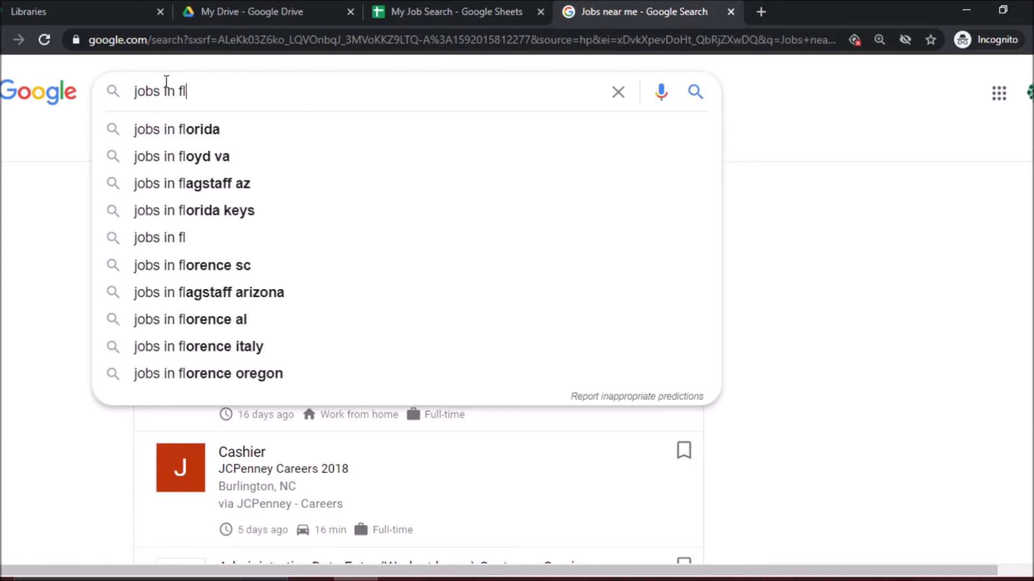
pyautogui.press('Down')
pyautogui.press('Down')
pyautogui.press('Down')
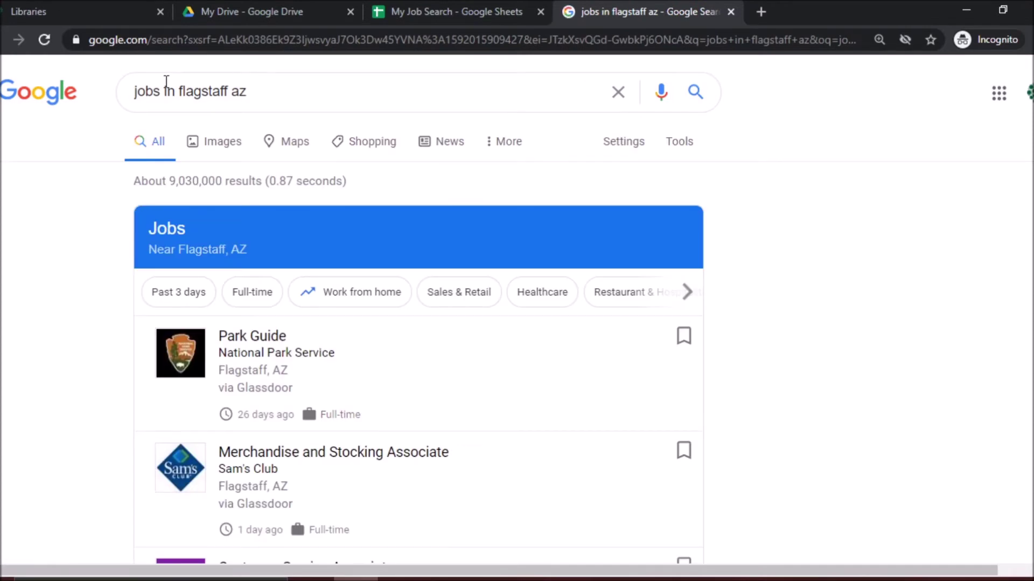
# - Replace the query with 'jobs near me' and run the search again
pyautogui.tripleClick(253, 92)
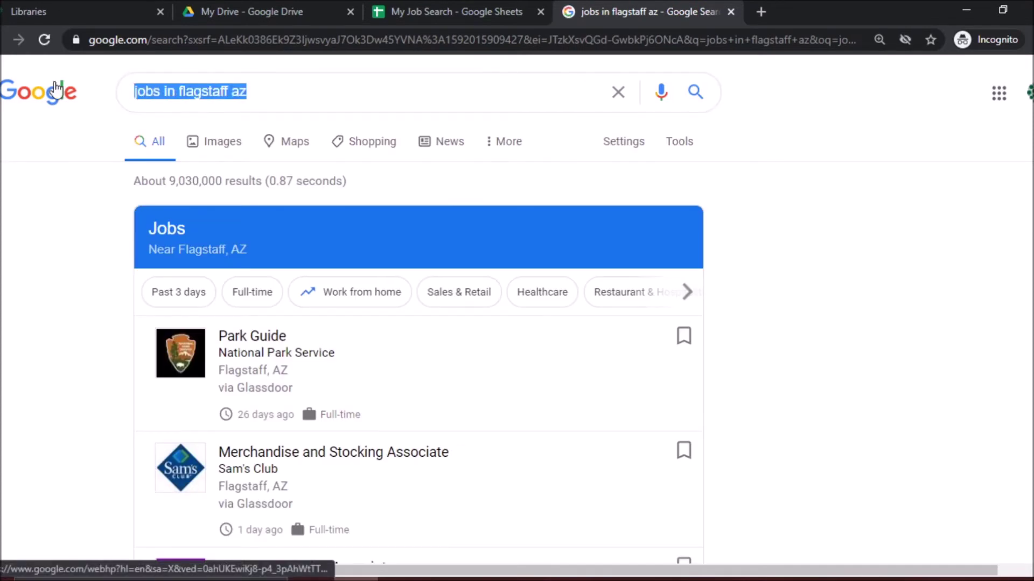
pyautogui.write('jobs near me')
pyautogui.press('Return')
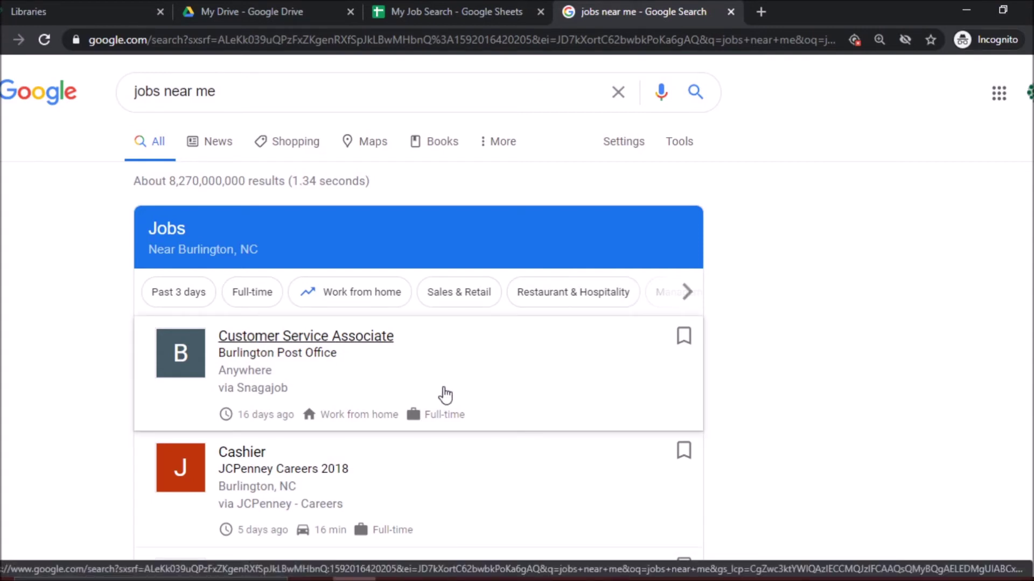
# - Scroll the Jobs filter chips to reveal more categories like Management and Healthcare
pyautogui.click(687, 296)
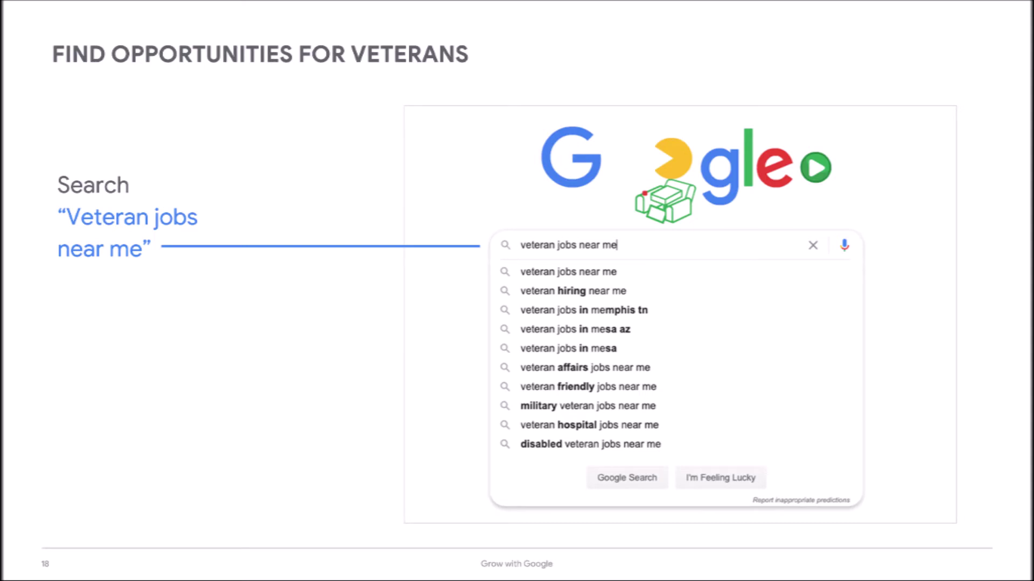
# - Advance the slideshow to the MOS CODE JOB SEARCH slide
pyautogui.press('Right')
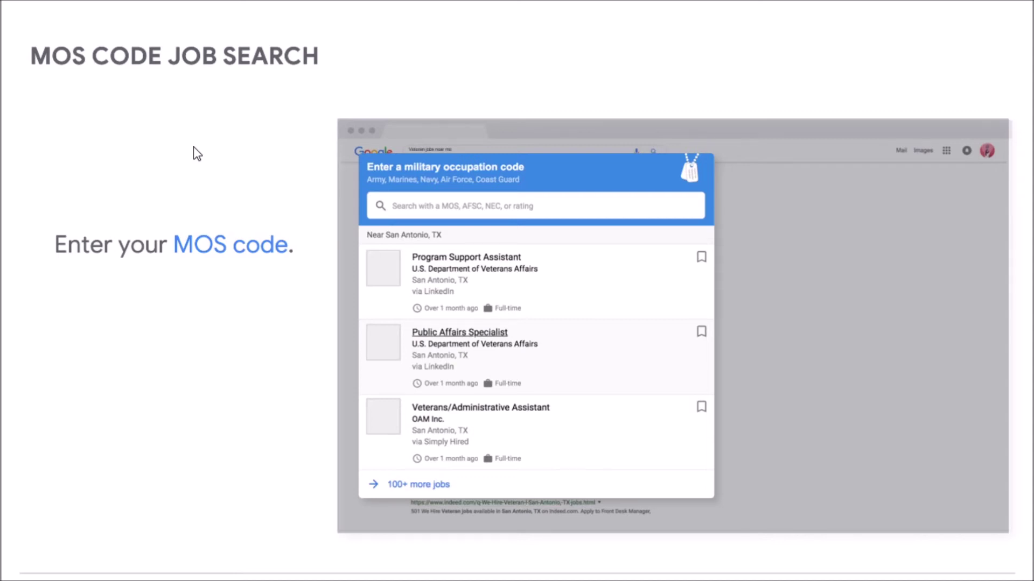
# - Advance two slides, past the filtering-results slide, to the SET ALERTS slide
pyautogui.press('Right')
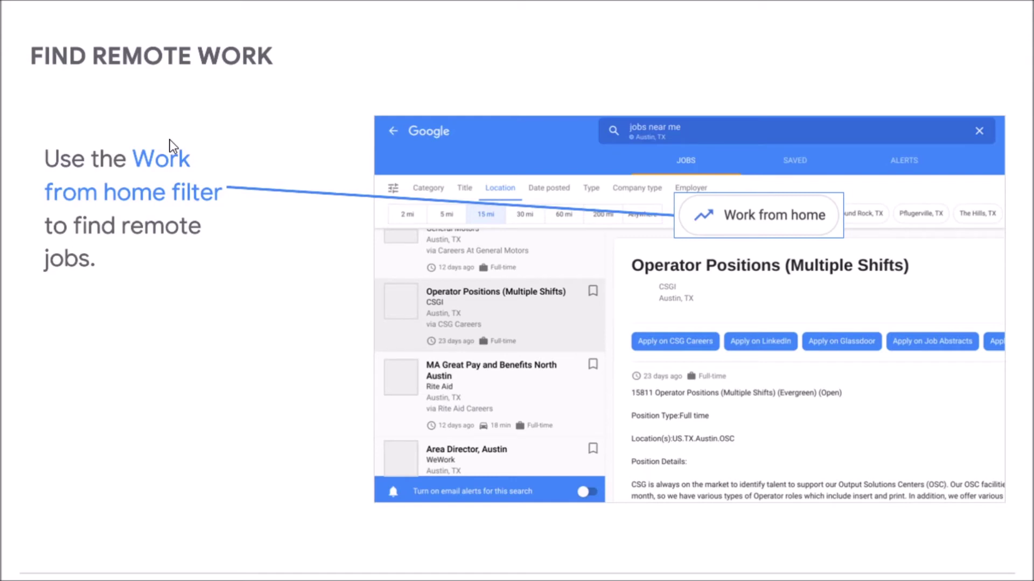
pyautogui.press('Right')
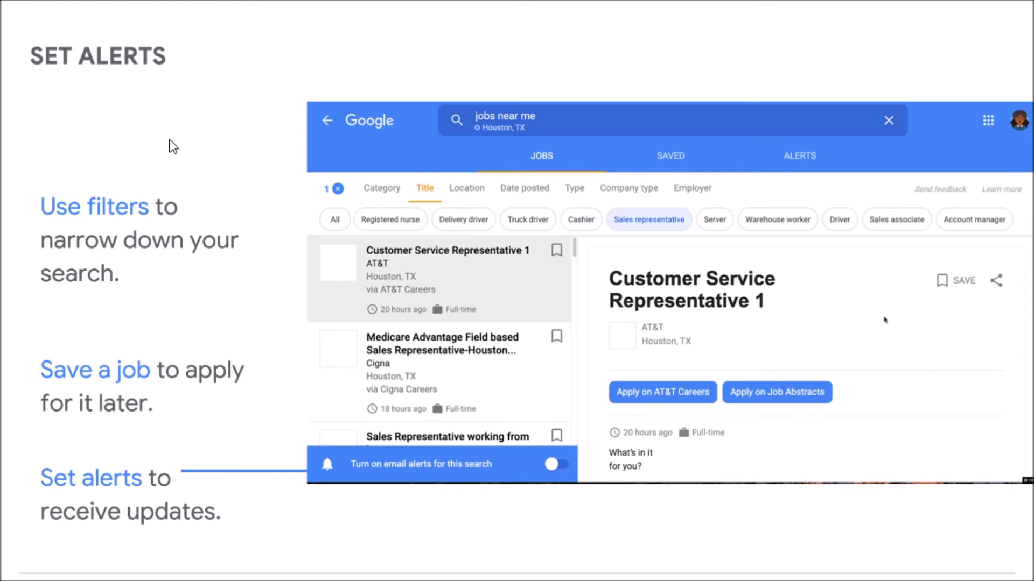
# - Advance to the next slide about tracking opportunities in a Google Sheet
pyautogui.press('Right')
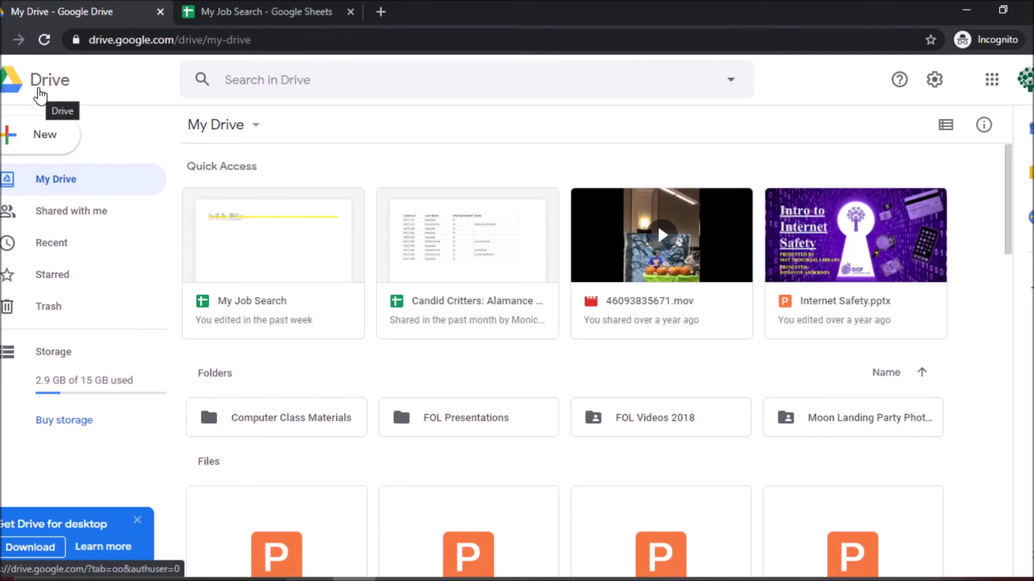
# - Create a new Google Docs file from a template via Drive's New menu
pyautogui.click(12, 146)
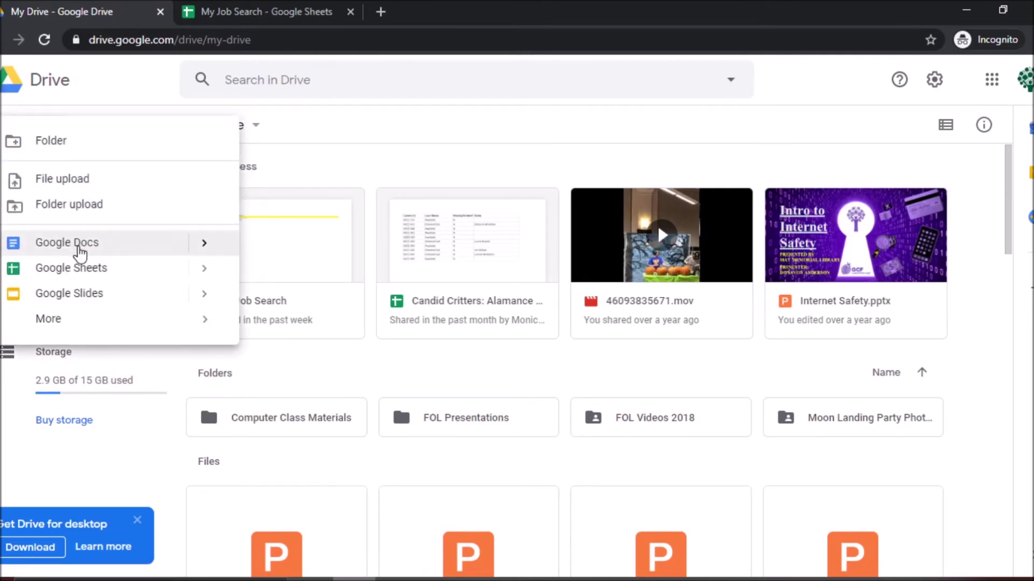
pyautogui.click(204, 245)
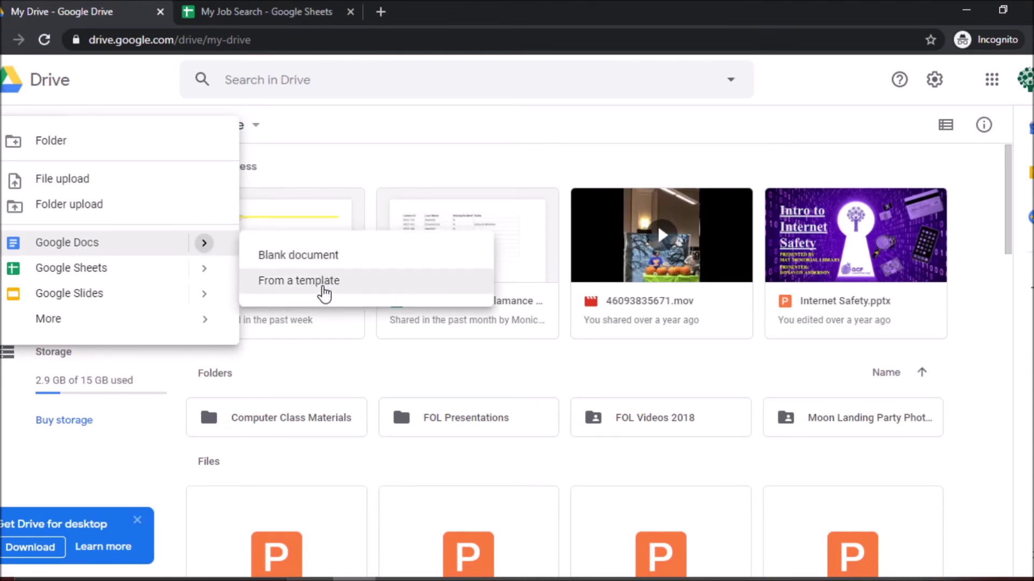
pyautogui.click(323, 285)
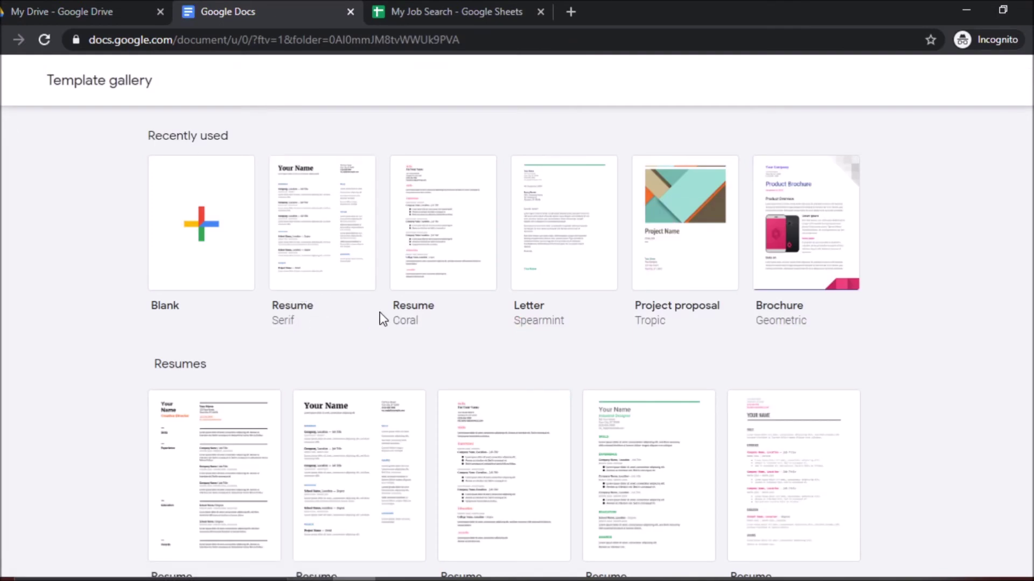
# - Rename the new resume document to the applicant's first name followed by 'Resume'
pyautogui.scroll(-1, 379, 321)
pyautogui.scroll(1, 285, 237)
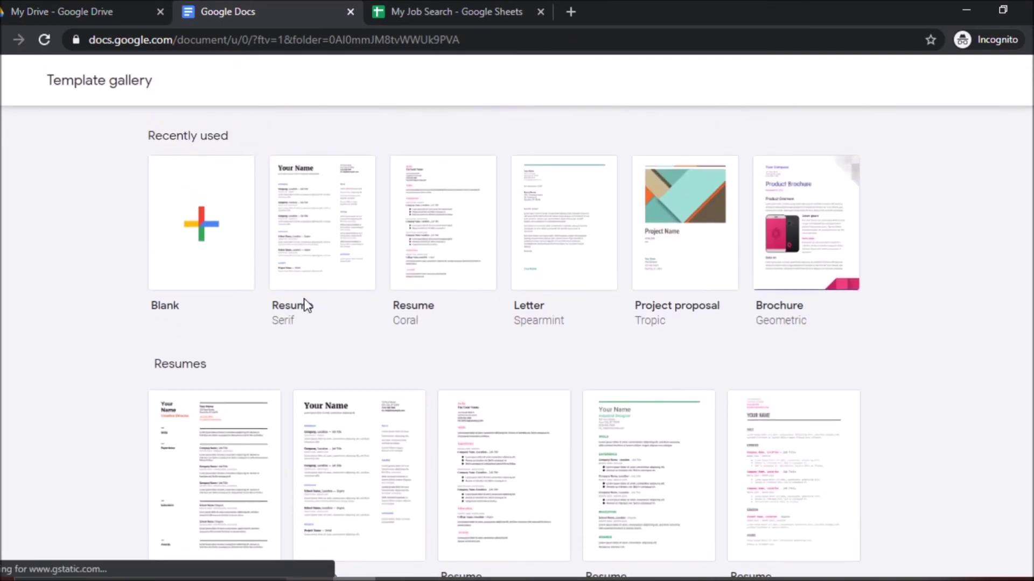
pyautogui.scroll(-3, 604, 253)
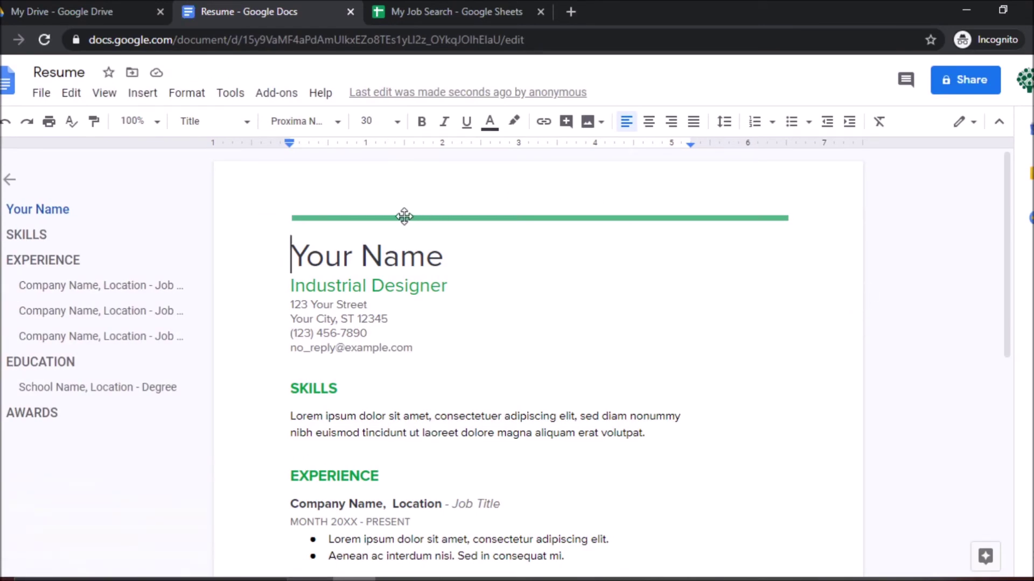
pyautogui.scroll(-8, 463, 301)
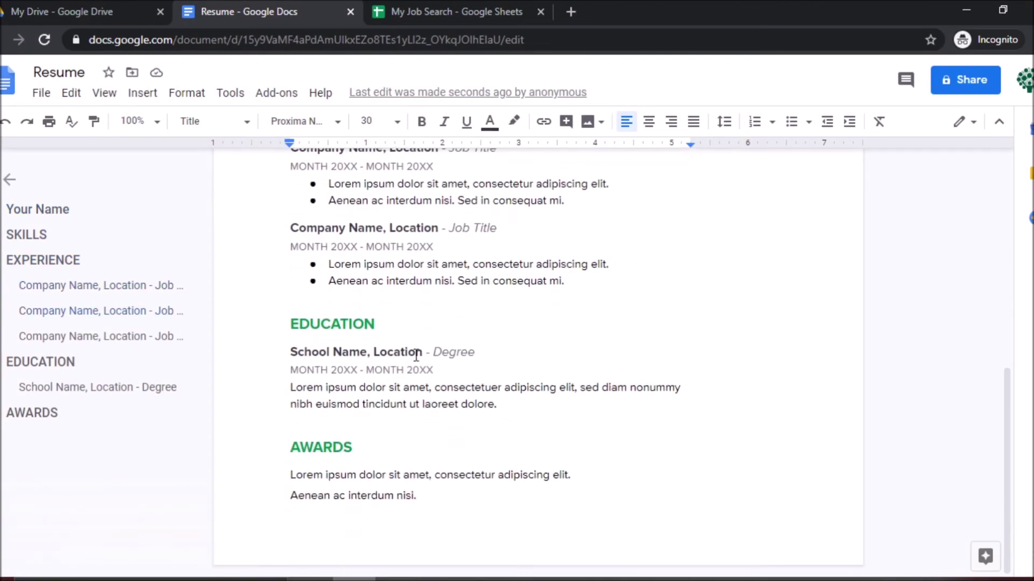
pyautogui.scroll(10, 416, 355)
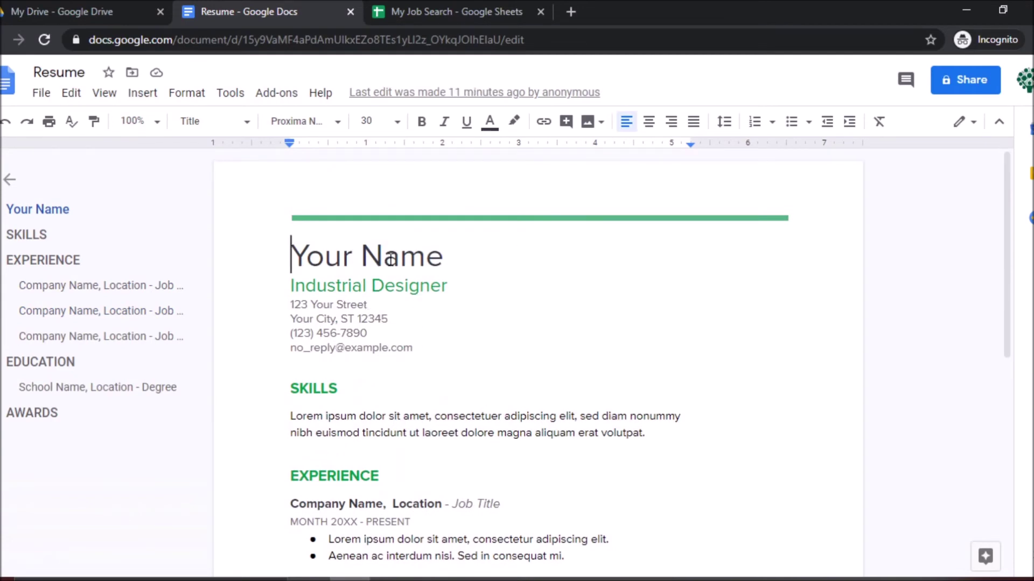
pyautogui.click(89, 73)
pyautogui.hotkey('ctrl', 'a')
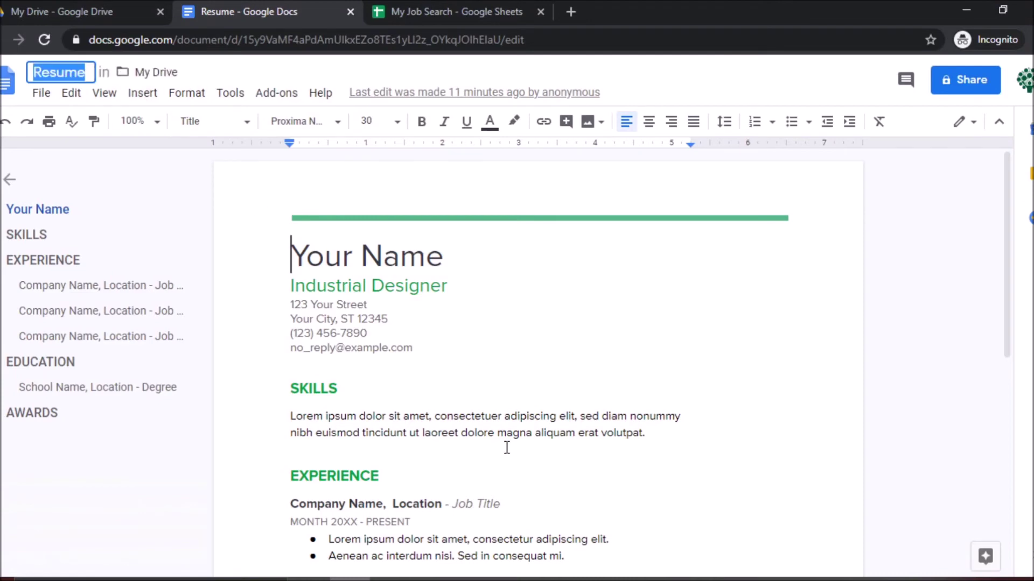
pyautogui.write('Do')
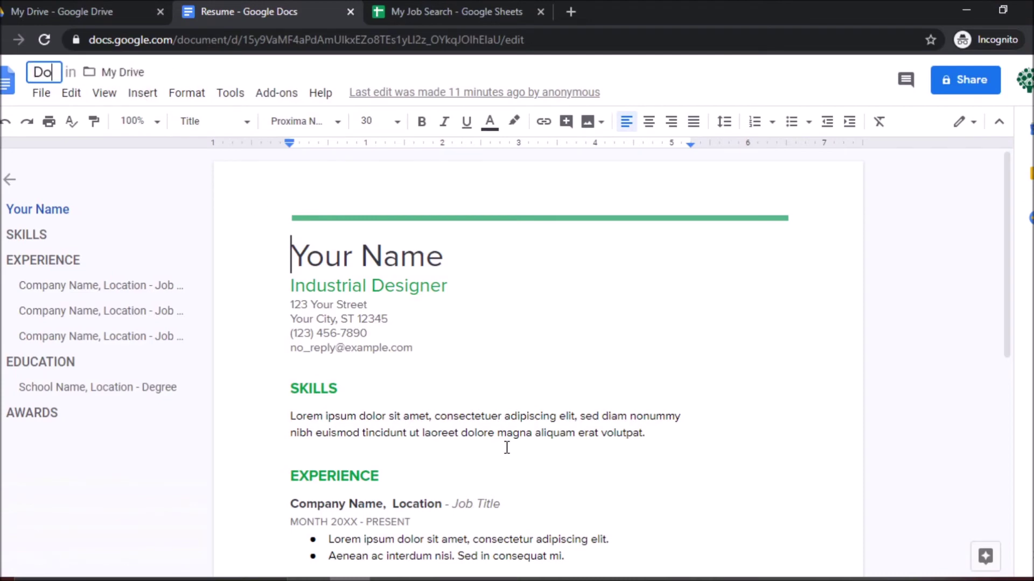
pyautogui.write('navo')
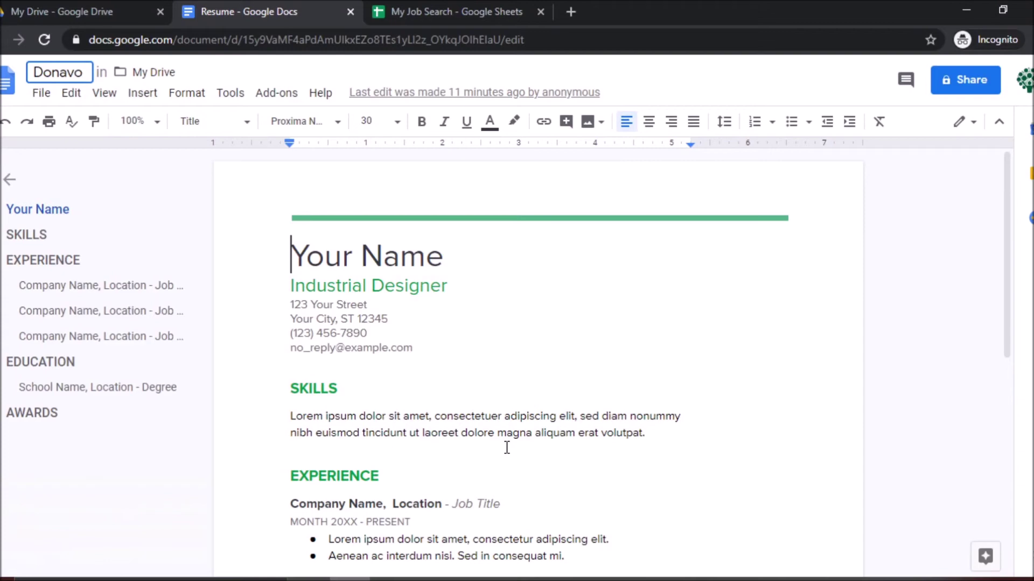
pyautogui.write('n ')
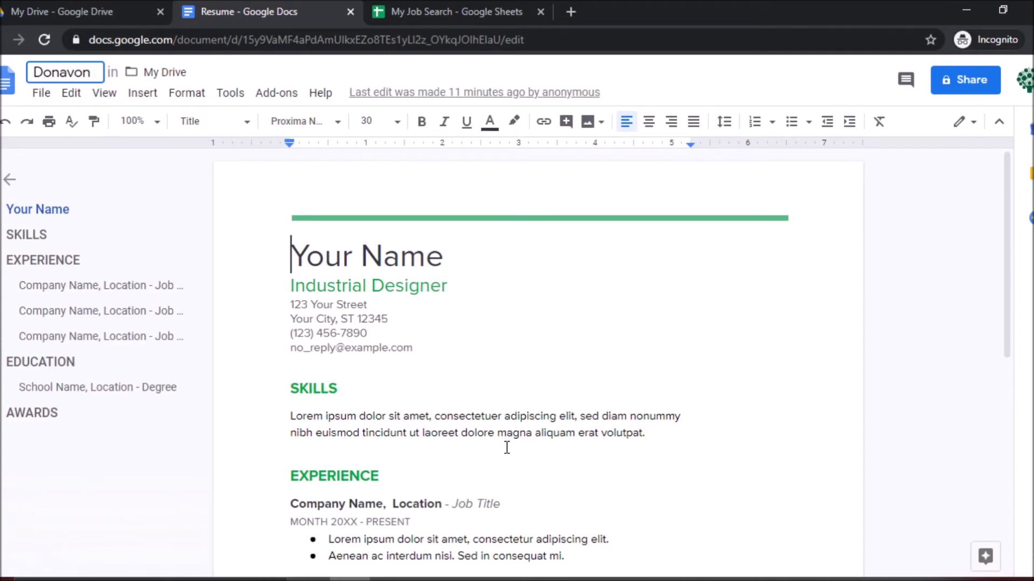
pyautogui.write('Resume')
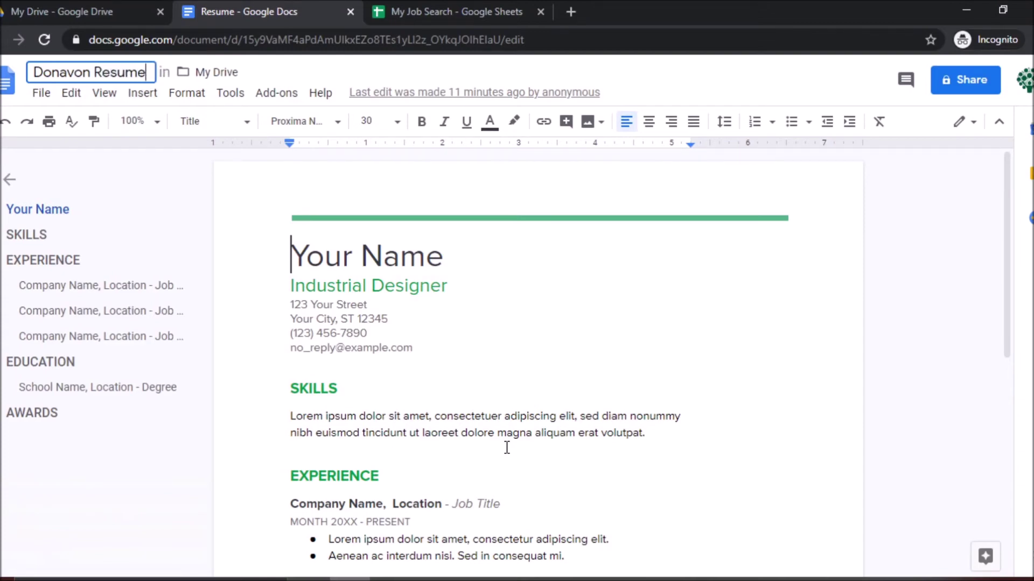
pyautogui.press('Return')
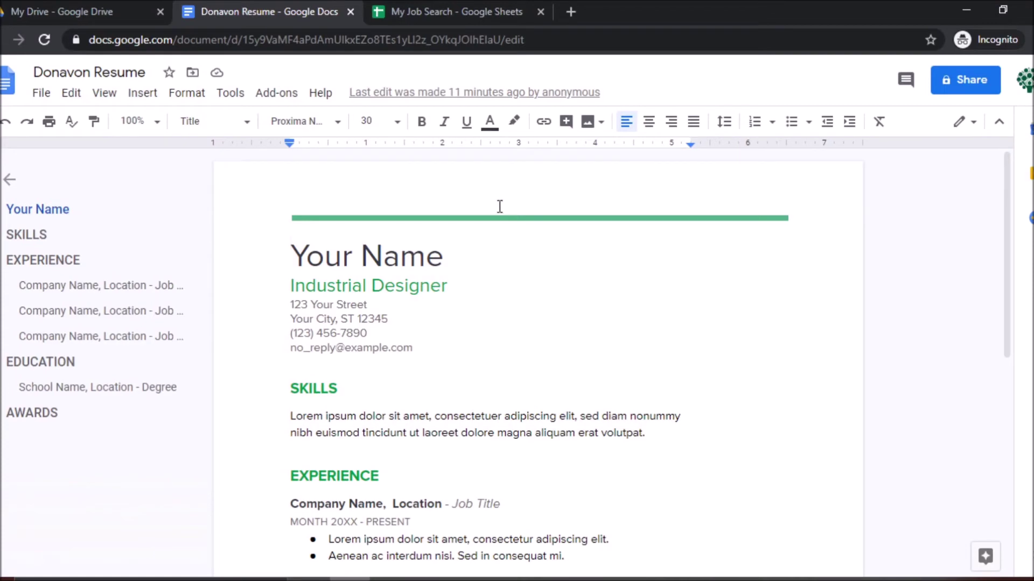
pyautogui.click(447, 257)
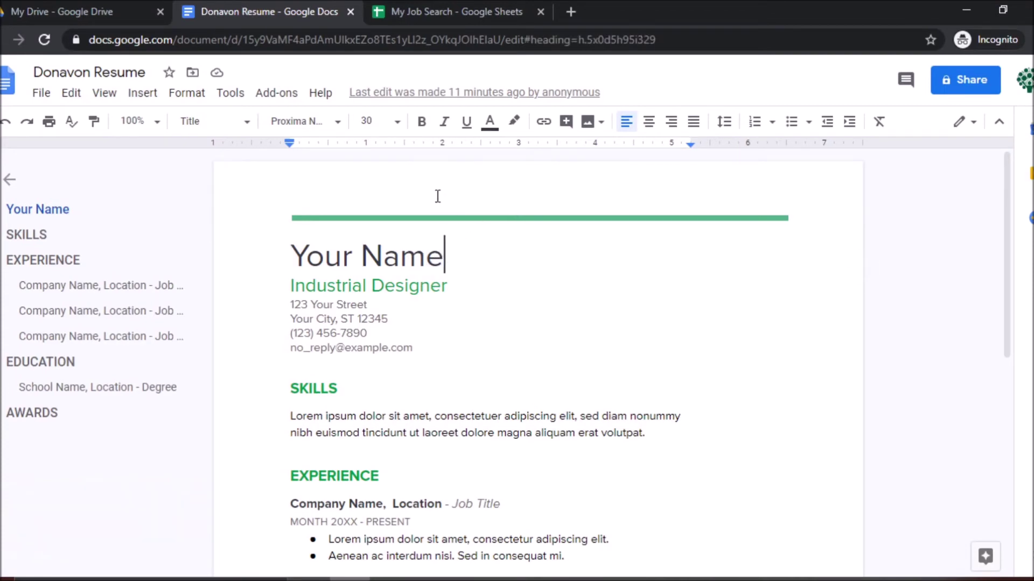
# - Replace 'Your Name' with the applicant's name and 'Industrial Designer' with 'Reference Librarian'
pyautogui.press('BackSpace')
pyautogui.press('BackSpace')
pyautogui.press('BackSpace')
pyautogui.press('BackSpace')
pyautogui.press('BackSpace')
pyautogui.press('BackSpace')
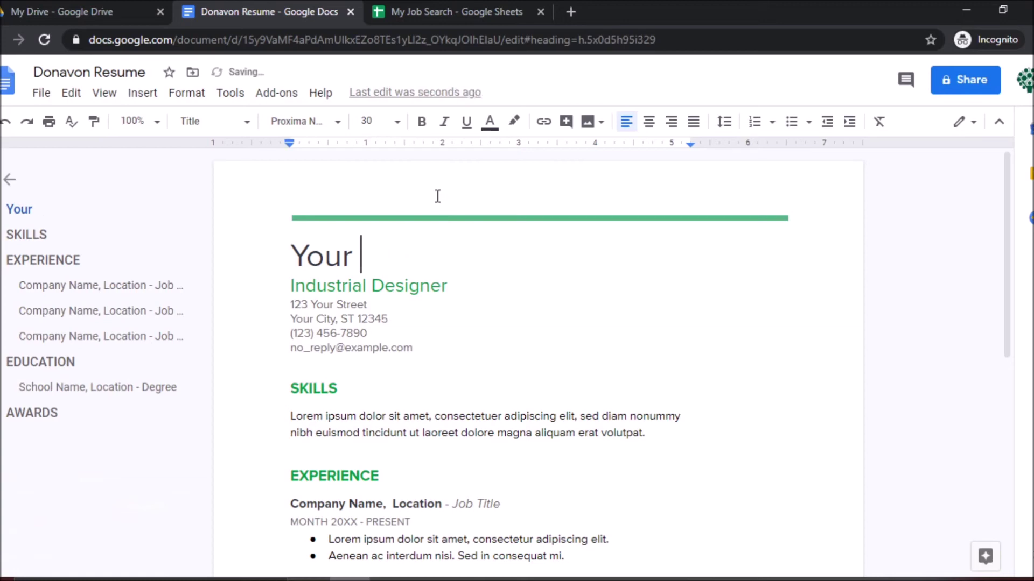
pyautogui.press('BackSpace')
pyautogui.press('BackSpace')
pyautogui.press('BackSpace')
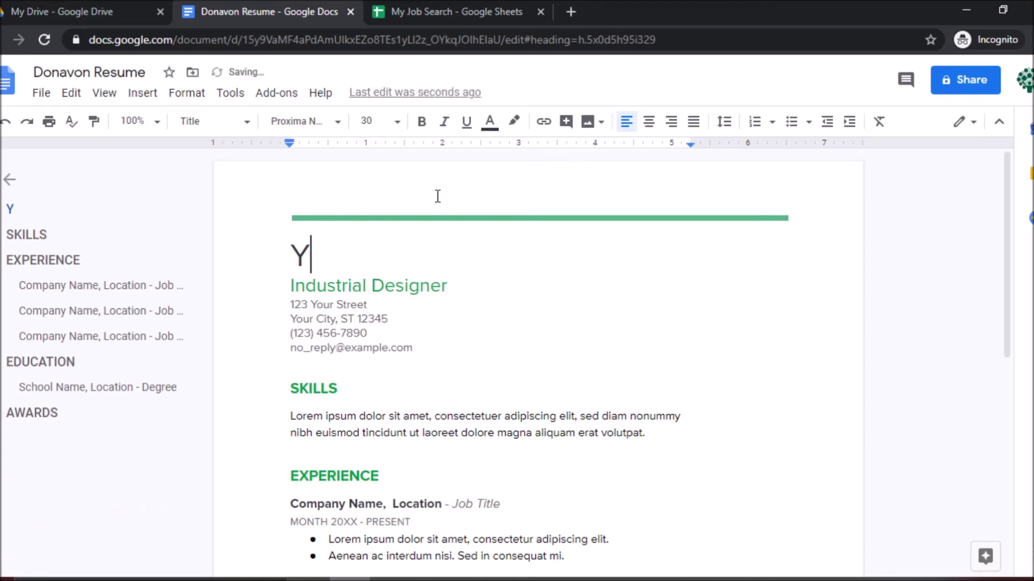
pyautogui.write('Dona')
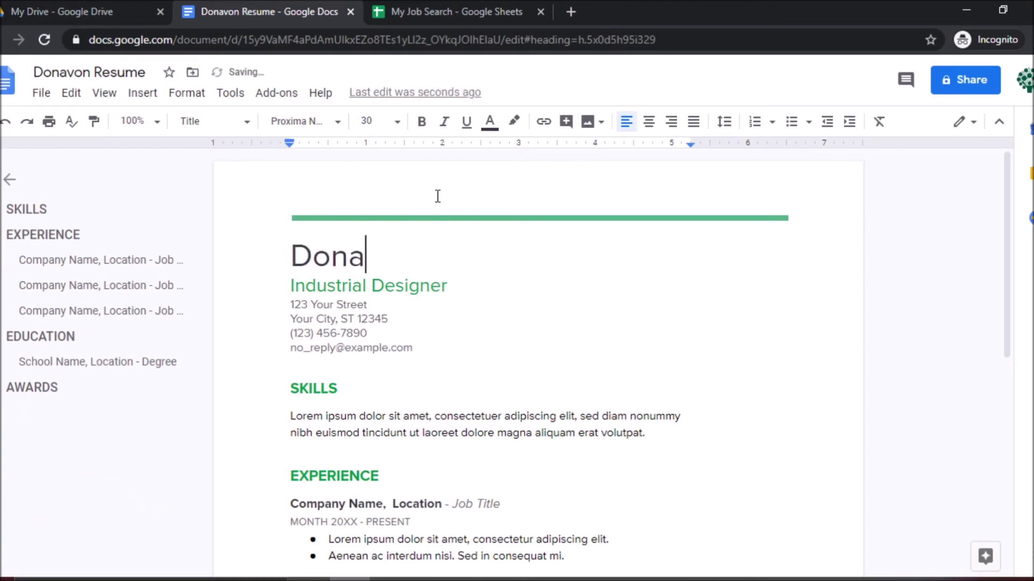
pyautogui.write('von A')
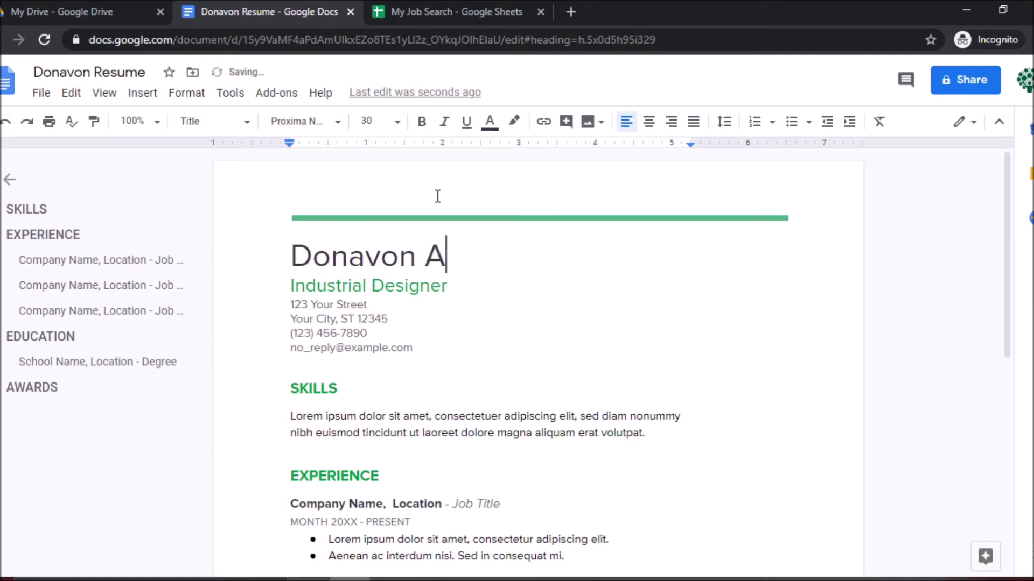
pyautogui.write('.')
pyautogui.press('Down')
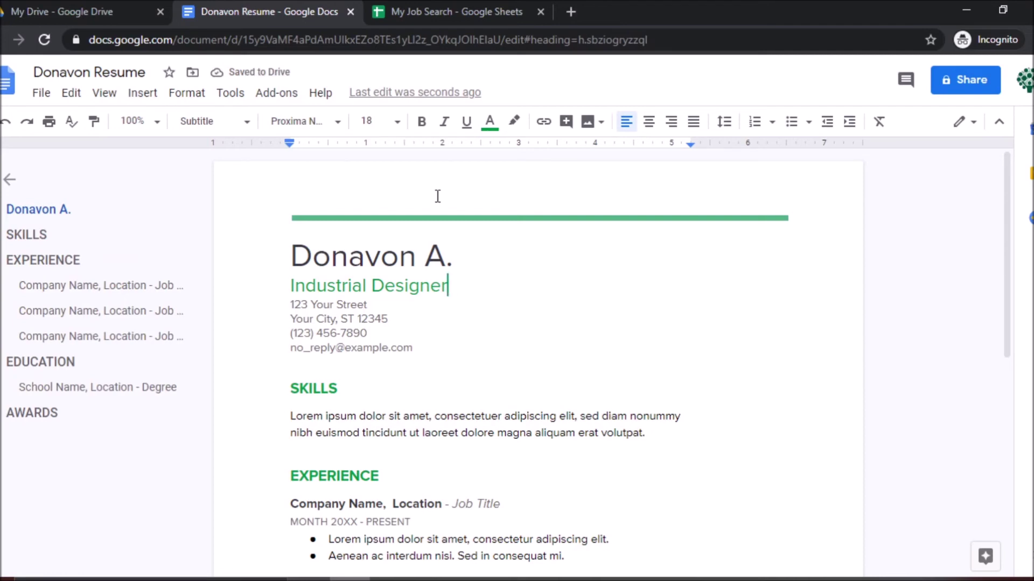
pyautogui.press('BackSpace')
pyautogui.press('BackSpace')
pyautogui.press('BackSpace')
pyautogui.press('BackSpace')
pyautogui.press('BackSpace')
pyautogui.press('BackSpace')
pyautogui.press('BackSpace')
pyautogui.press('BackSpace')
pyautogui.press('BackSpace')
pyautogui.press('BackSpace')
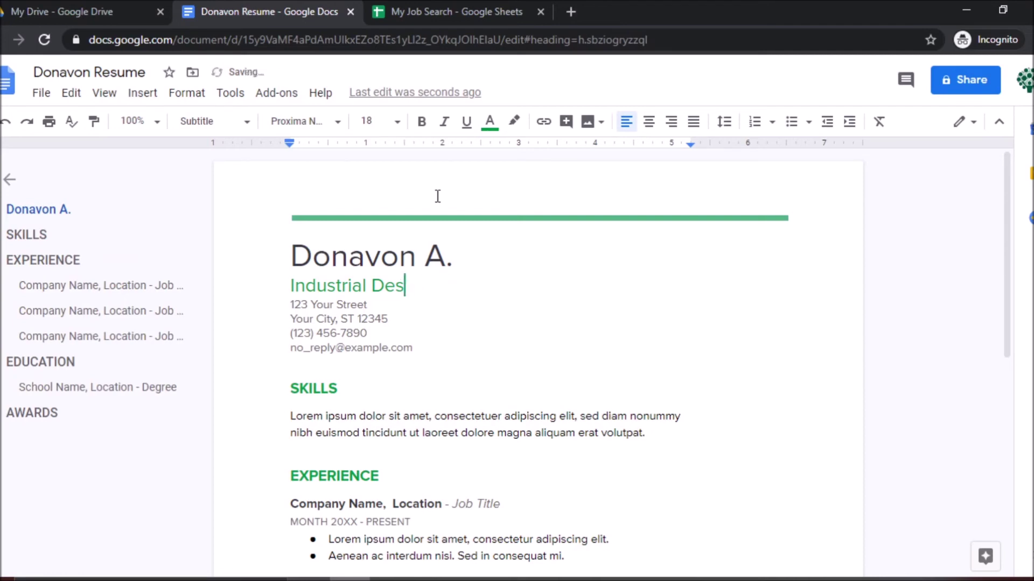
pyautogui.press('BackSpace')
pyautogui.press('BackSpace')
pyautogui.press('BackSpace')
pyautogui.press('BackSpace')
pyautogui.press('BackSpace')
pyautogui.press('BackSpace')
pyautogui.press('BackSpace')
pyautogui.press('BackSpace')
pyautogui.press('BackSpace')
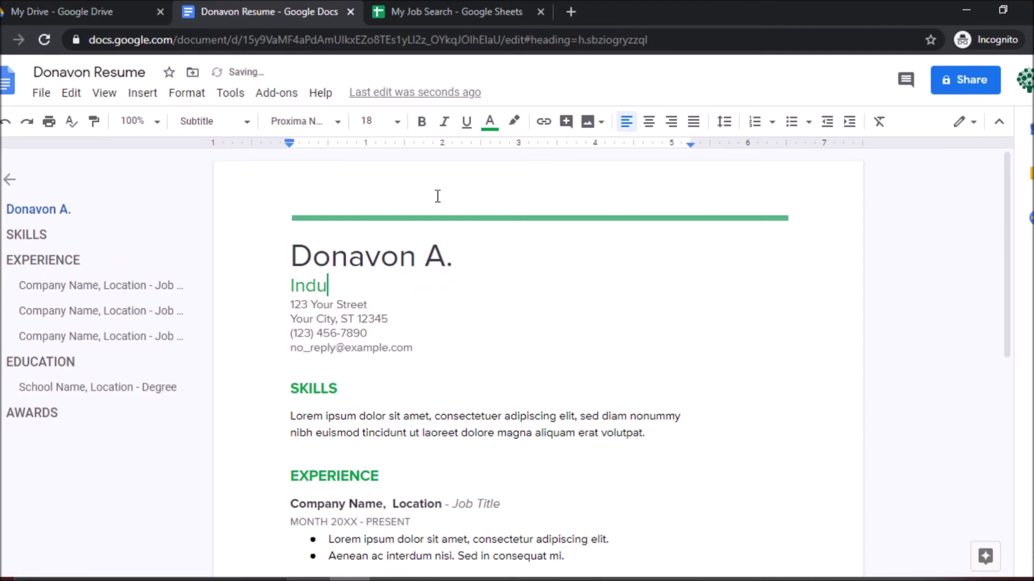
pyautogui.write('Refere')
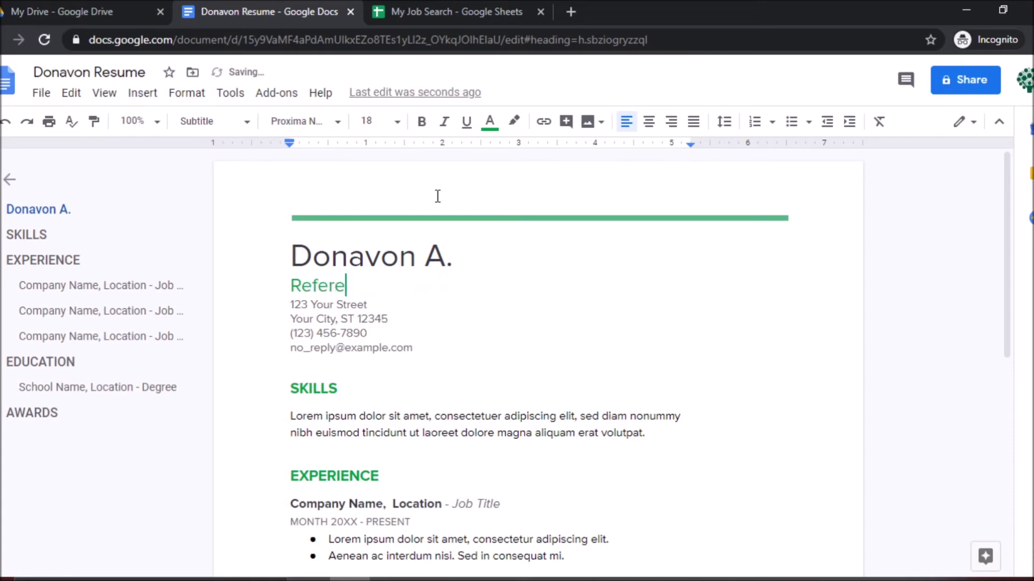
pyautogui.write('nce Librarian')
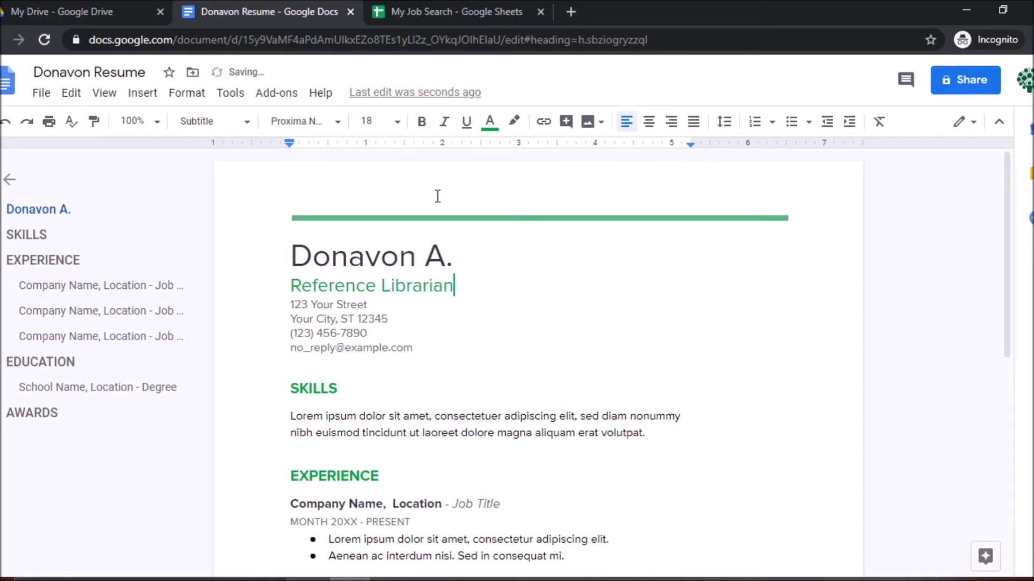
# - Replace the placeholder e-mail with the applicant's new Gmail address
pyautogui.press('Down')
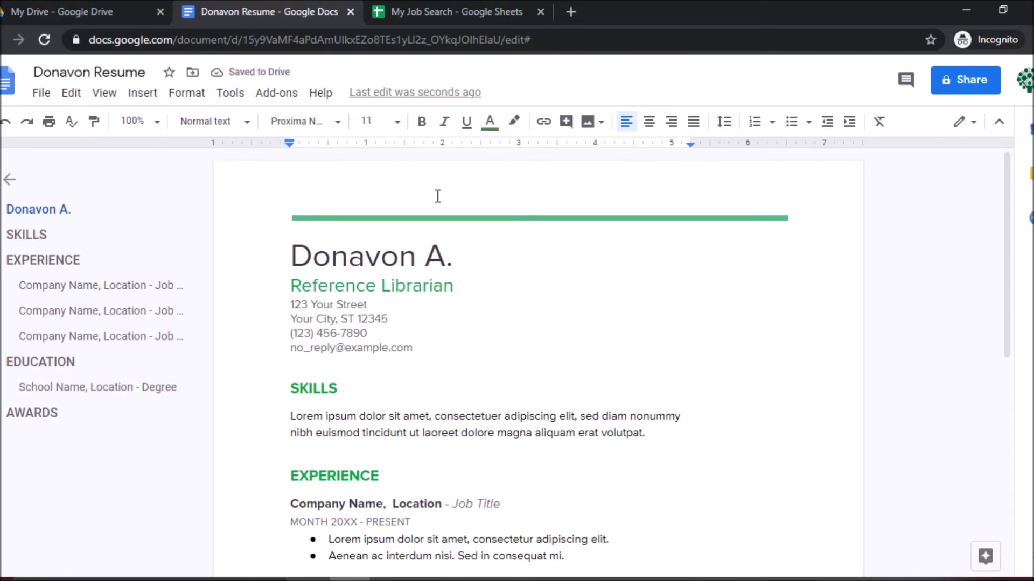
pyautogui.hotkey('shift', 'Left')
pyautogui.press('Left')
pyautogui.press('Left')
pyautogui.press('BackSpace')
pyautogui.press('BackSpace')
pyautogui.press('BackSpace')
pyautogui.press('BackSpace')
pyautogui.press('BackSpace')
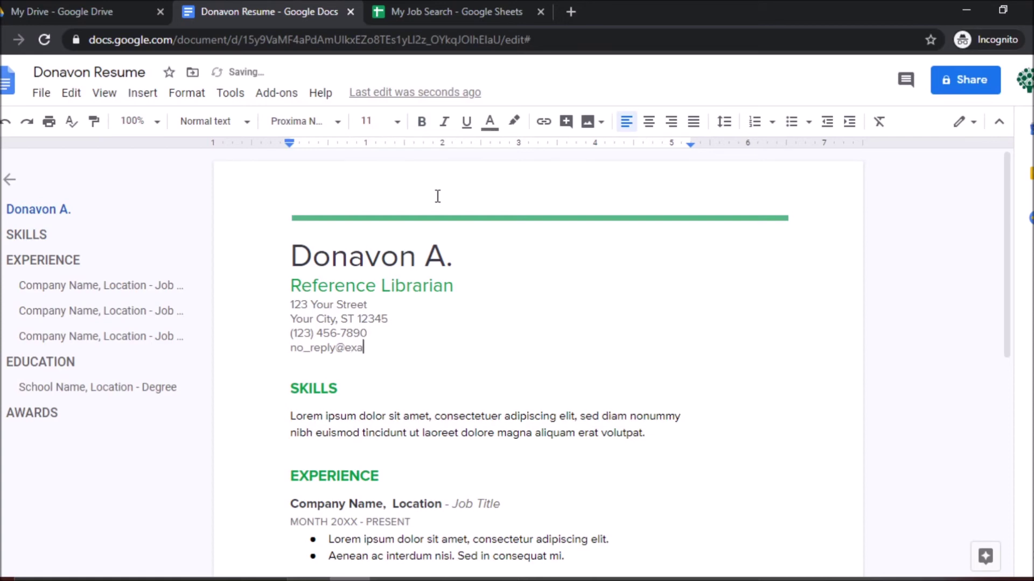
pyautogui.press('BackSpace')
pyautogui.press('BackSpace')
pyautogui.press('BackSpace')
pyautogui.press('BackSpace')
pyautogui.press('BackSpace')
pyautogui.press('BackSpace')
pyautogui.press('BackSpace')
pyautogui.press('BackSpace')
pyautogui.press('BackSpace')
pyautogui.write('example@gmail.com')
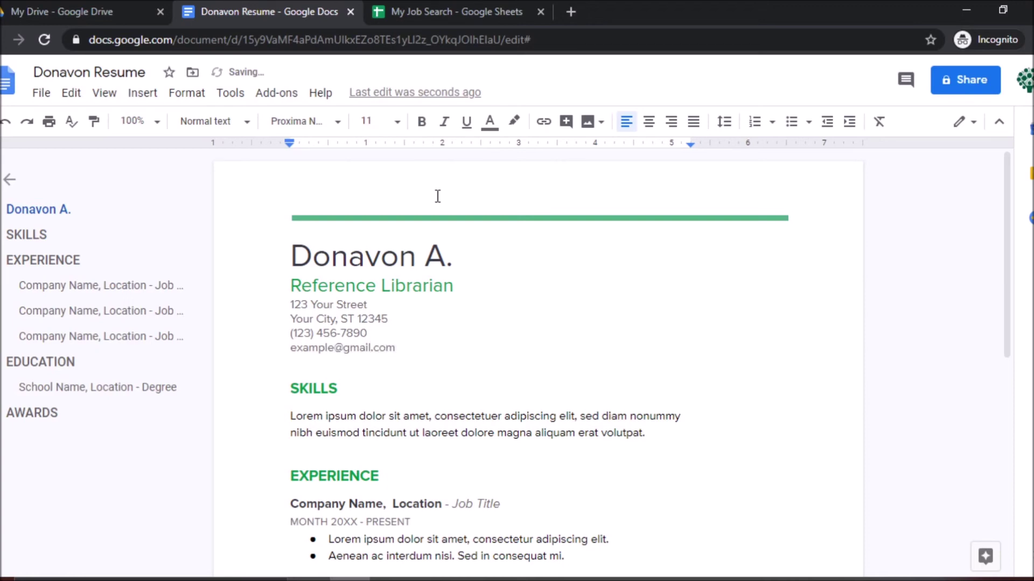
pyautogui.press('Up')
pyautogui.press('Up')
pyautogui.press('Down')
pyautogui.press('Down')
pyautogui.press('Down')
pyautogui.press('Down')
pyautogui.press('Down')
pyautogui.press('Down')
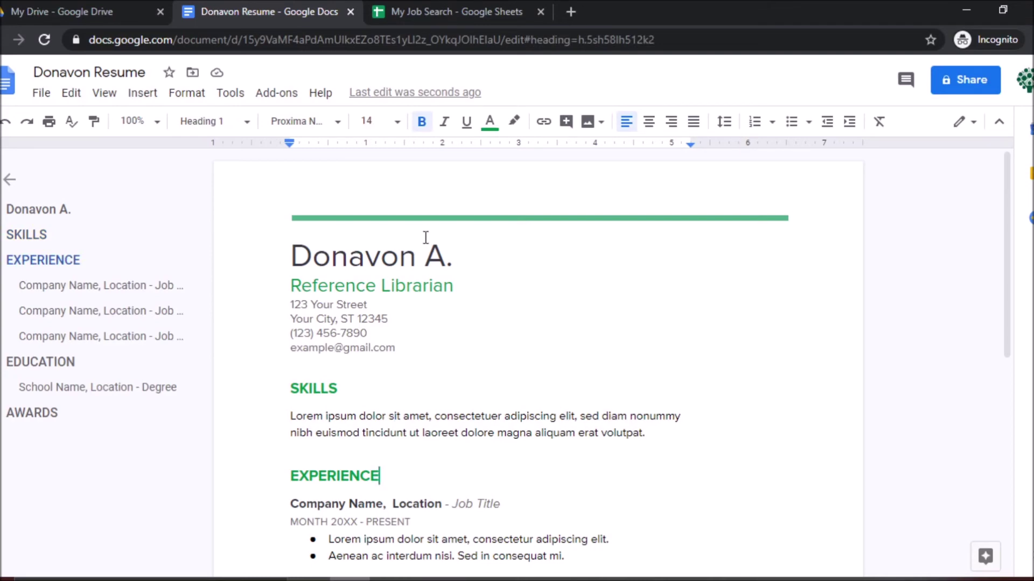
pyautogui.scroll(-5, 424, 238)
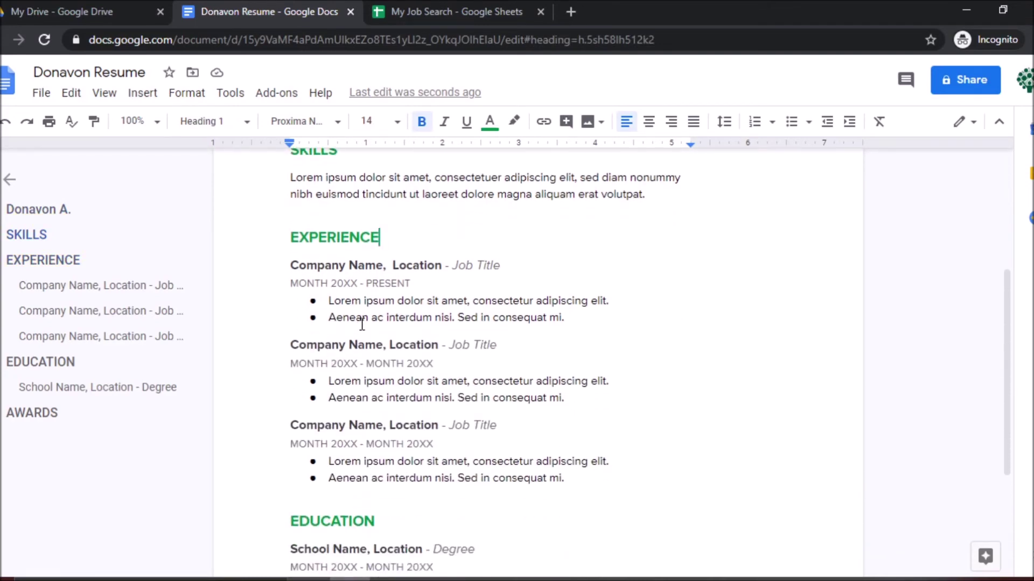
# - Delete the partial third job entry, including its bullets, dates and company heading
pyautogui.click(358, 319)
pyautogui.click(424, 318)
pyautogui.click(441, 279)
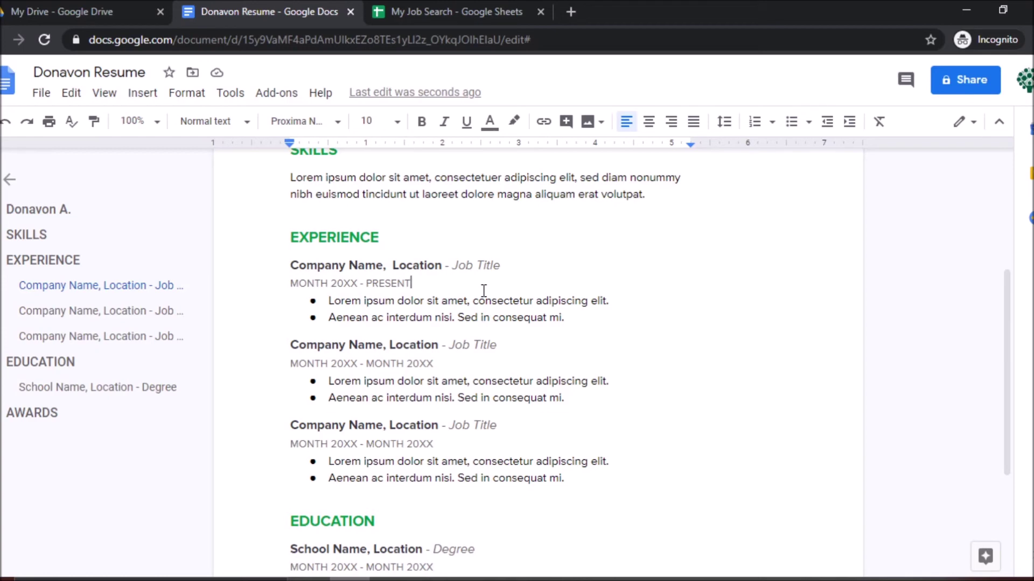
pyautogui.press('Down')
pyautogui.press('Down')
pyautogui.press('Down')
pyautogui.press('Down')
pyautogui.press('Down')
pyautogui.press('Down')
pyautogui.press('Down')
pyautogui.press('Down')
pyautogui.press('Down')
pyautogui.press('Down')
pyautogui.press('End')
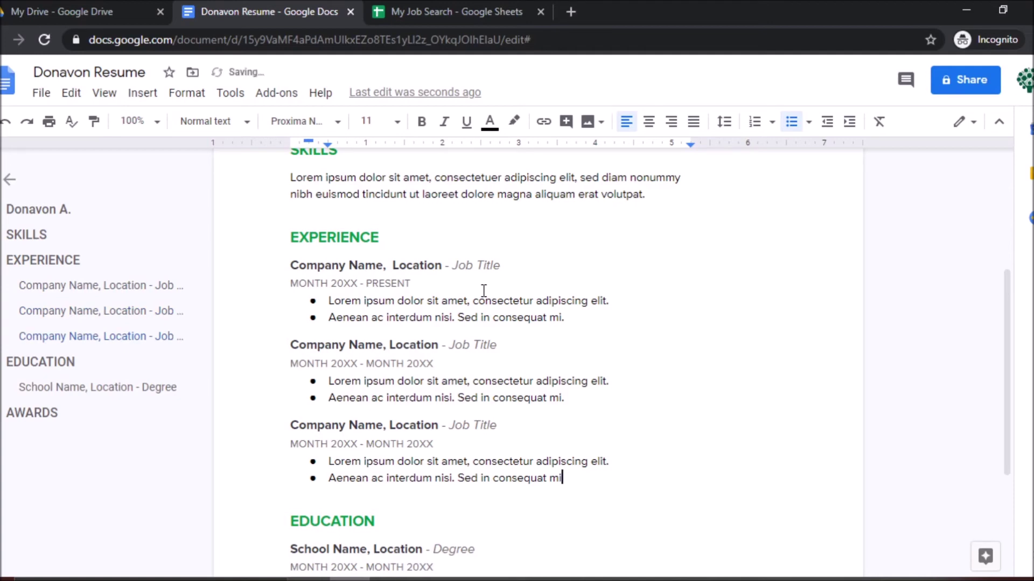
pyautogui.press('BackSpace')
pyautogui.press('BackSpace')
pyautogui.press('BackSpace')
pyautogui.press('BackSpace')
pyautogui.press('BackSpace')
pyautogui.press('BackSpace')
pyautogui.press('BackSpace')
pyautogui.press('BackSpace')
pyautogui.press('BackSpace')
pyautogui.press('BackSpace')
pyautogui.press('BackSpace')
pyautogui.press('BackSpace')
pyautogui.press('BackSpace')
pyautogui.press('BackSpace')
pyautogui.press('BackSpace')
pyautogui.press('BackSpace')
pyautogui.press('BackSpace')
pyautogui.press('BackSpace')
pyautogui.press('BackSpace')
pyautogui.press('BackSpace')
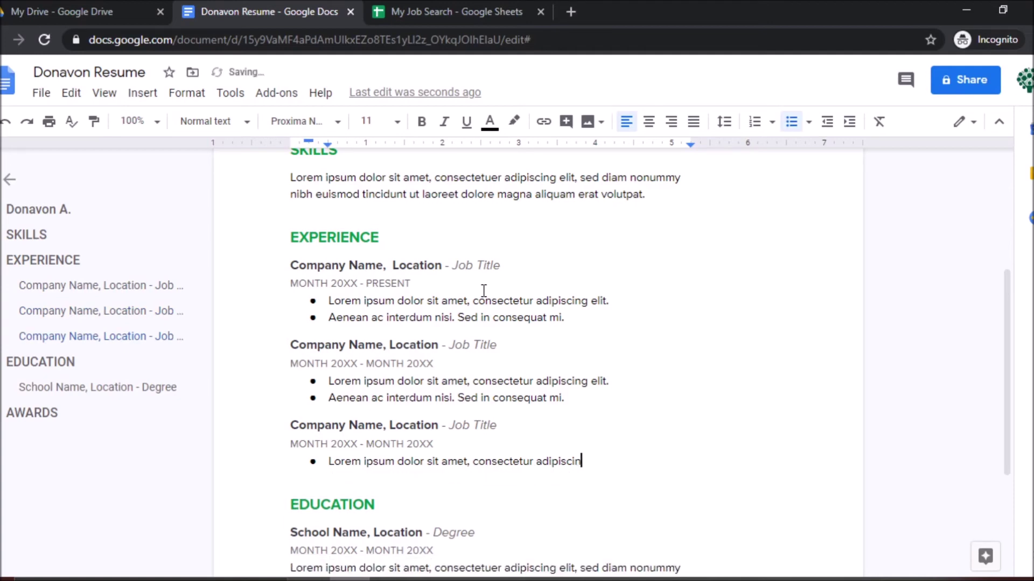
pyautogui.press('BackSpace')
pyautogui.press('BackSpace')
pyautogui.press('BackSpace')
pyautogui.press('BackSpace')
pyautogui.press('BackSpace')
pyautogui.press('BackSpace')
pyautogui.press('BackSpace')
pyautogui.press('BackSpace')
pyautogui.press('BackSpace')
pyautogui.press('BackSpace')
pyautogui.press('BackSpace')
pyautogui.press('BackSpace')
pyautogui.press('BackSpace')
pyautogui.press('BackSpace')
pyautogui.press('BackSpace')
pyautogui.press('BackSpace')
pyautogui.press('BackSpace')
pyautogui.press('BackSpace')
pyautogui.press('BackSpace')
pyautogui.press('BackSpace')
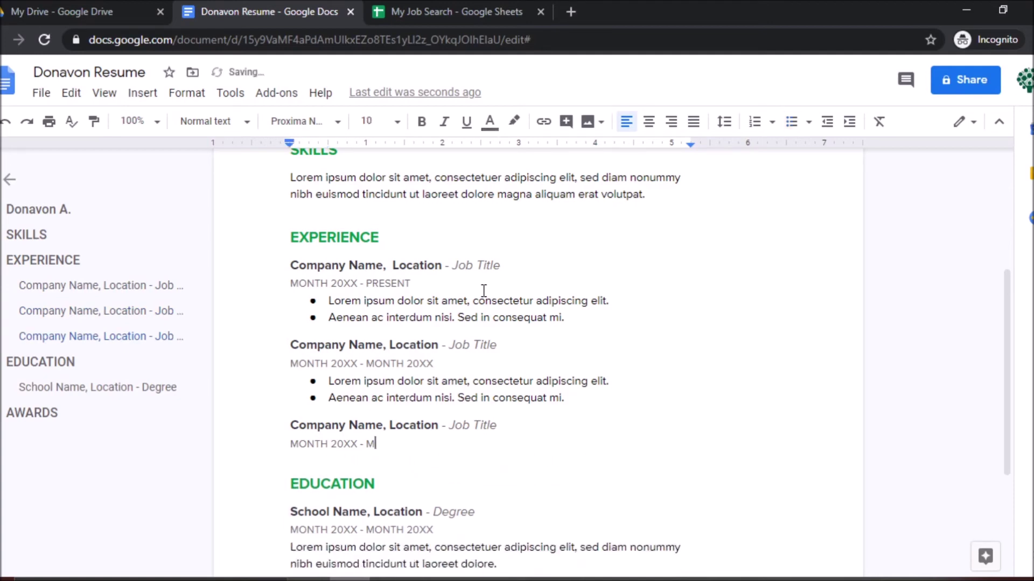
pyautogui.press('BackSpace')
pyautogui.press('BackSpace')
pyautogui.press('BackSpace')
pyautogui.press('BackSpace')
pyautogui.press('BackSpace')
pyautogui.press('BackSpace')
pyautogui.press('BackSpace')
pyautogui.press('BackSpace')
pyautogui.press('BackSpace')
pyautogui.press('BackSpace')
pyautogui.press('BackSpace')
pyautogui.press('BackSpace')
pyautogui.press('BackSpace')
pyautogui.press('BackSpace')
pyautogui.press('BackSpace')
pyautogui.press('BackSpace')
pyautogui.press('BackSpace')
pyautogui.press('BackSpace')
pyautogui.press('BackSpace')
pyautogui.press('BackSpace')
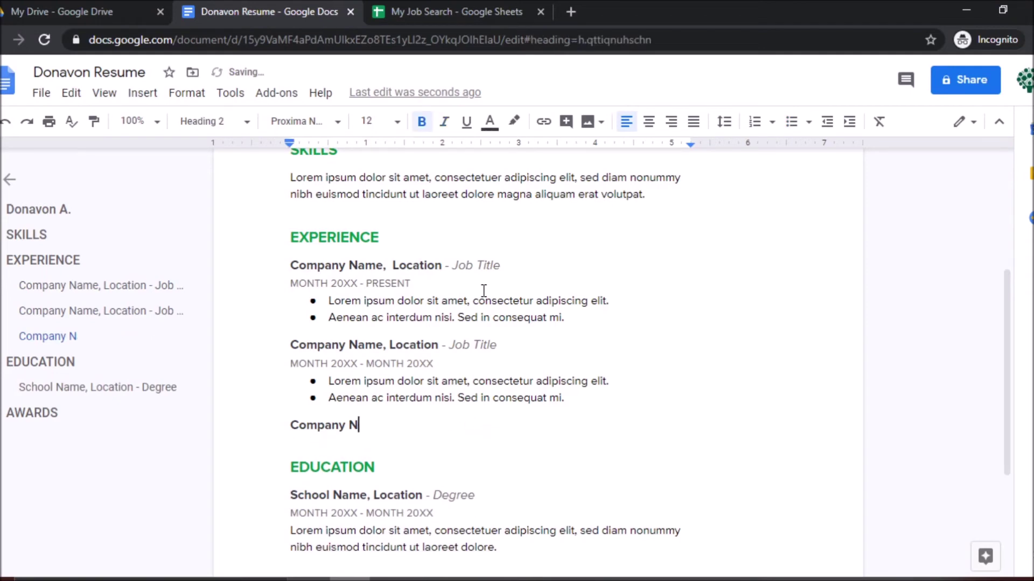
pyautogui.press('BackSpace')
pyautogui.press('BackSpace')
pyautogui.press('BackSpace')
pyautogui.press('BackSpace')
pyautogui.press('BackSpace')
pyautogui.press('BackSpace')
pyautogui.press('BackSpace')
pyautogui.press('BackSpace')
pyautogui.press('BackSpace')
pyautogui.press('BackSpace')
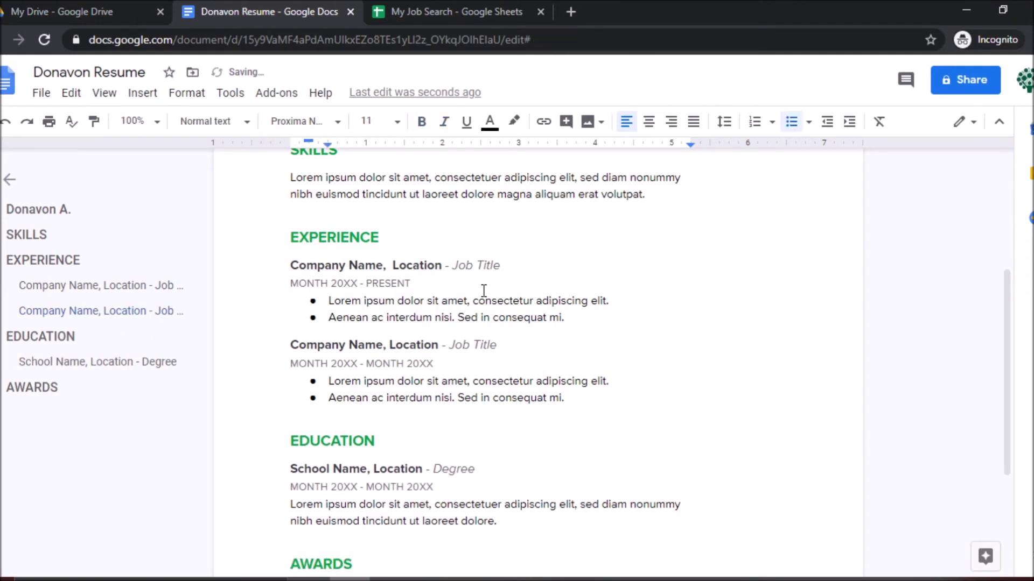
# - Delete the Awards section from the end of the resume
pyautogui.scroll(-4, 483, 291)
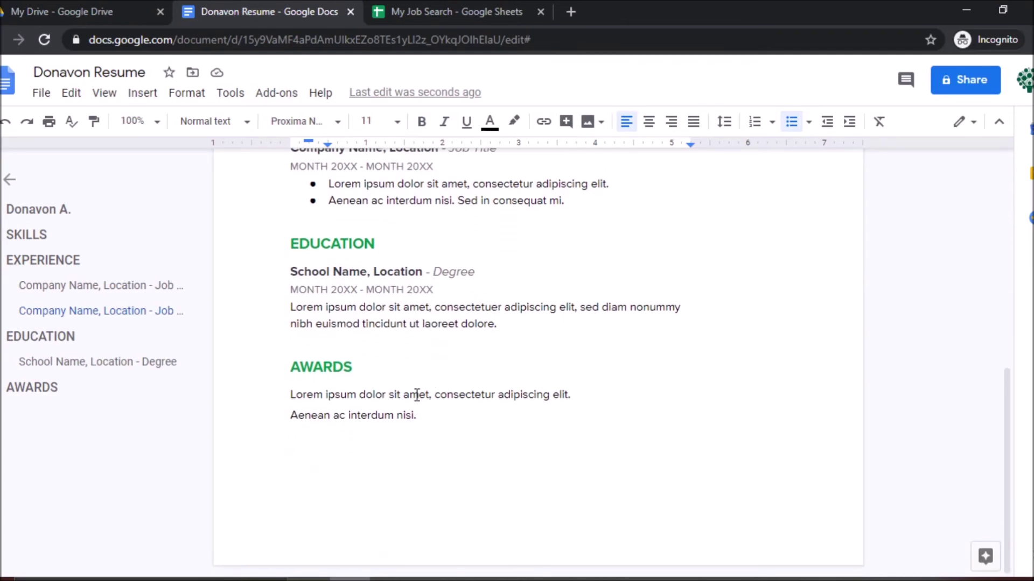
pyautogui.click(418, 395)
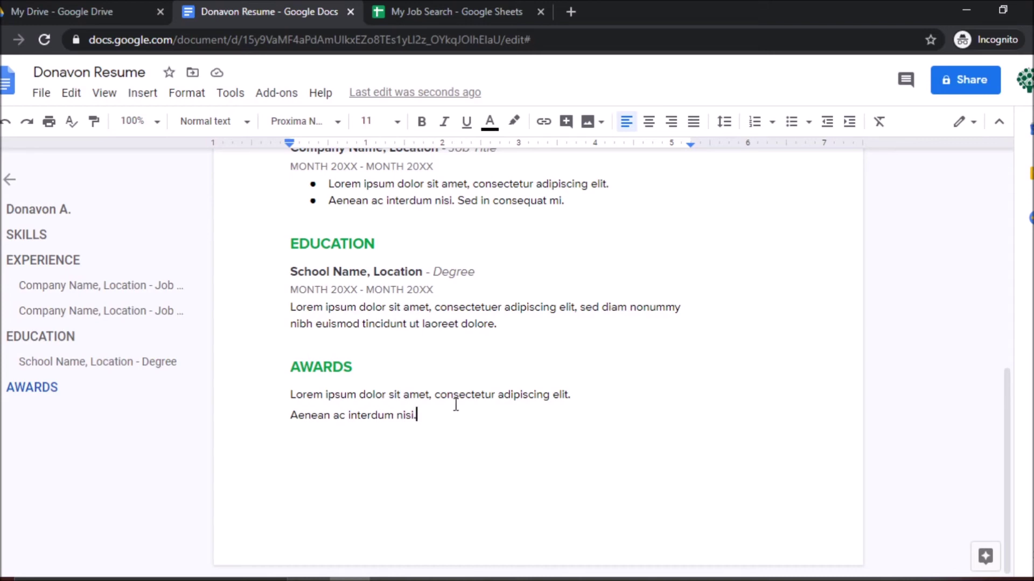
pyautogui.press('BackSpace')
pyautogui.press('BackSpace')
pyautogui.press('BackSpace')
pyautogui.press('BackSpace')
pyautogui.press('BackSpace')
pyautogui.press('BackSpace')
pyautogui.press('BackSpace')
pyautogui.press('BackSpace')
pyautogui.press('BackSpace')
pyautogui.press('BackSpace')
pyautogui.press('BackSpace')
pyautogui.press('BackSpace')
pyautogui.press('BackSpace')
pyautogui.press('BackSpace')
pyautogui.press('BackSpace')
pyautogui.press('BackSpace')
pyautogui.press('BackSpace')
pyautogui.press('BackSpace')
pyautogui.press('BackSpace')
pyautogui.press('BackSpace')
pyautogui.press('BackSpace')
pyautogui.press('BackSpace')
pyautogui.press('BackSpace')
pyautogui.press('BackSpace')
pyautogui.press('BackSpace')
pyautogui.press('BackSpace')
pyautogui.press('BackSpace')
pyautogui.press('BackSpace')
pyautogui.press('BackSpace')
pyautogui.press('BackSpace')
pyautogui.press('BackSpace')
pyautogui.press('BackSpace')
pyautogui.press('BackSpace')
pyautogui.press('BackSpace')
pyautogui.press('BackSpace')
pyautogui.press('BackSpace')
pyautogui.press('BackSpace')
pyautogui.press('BackSpace')
pyautogui.press('BackSpace')
pyautogui.press('BackSpace')
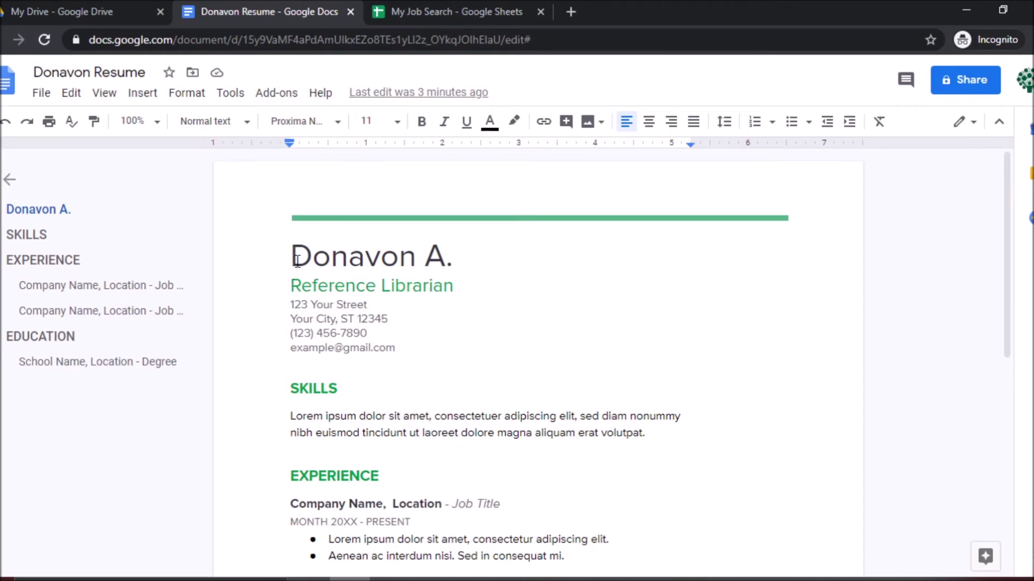
# - Select all the resume text and set its font to Merriweather
pyautogui.moveTo(297, 261); pyautogui.dragTo(575, 458)
pyautogui.scroll(-3, 462, 283)
pyautogui.scroll(-3, 460, 282)
pyautogui.scroll(6, 570, 373)
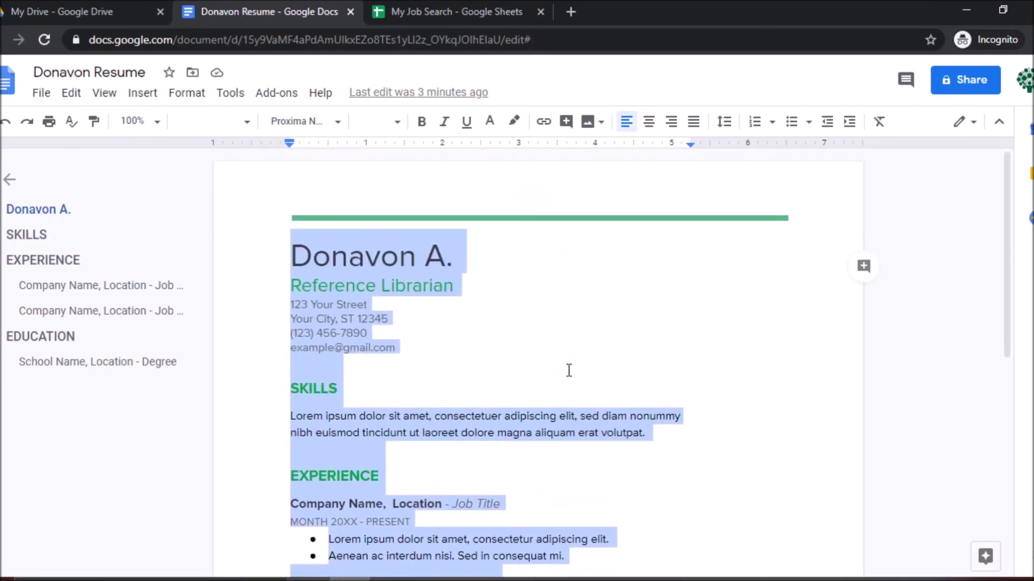
pyautogui.click(243, 122)
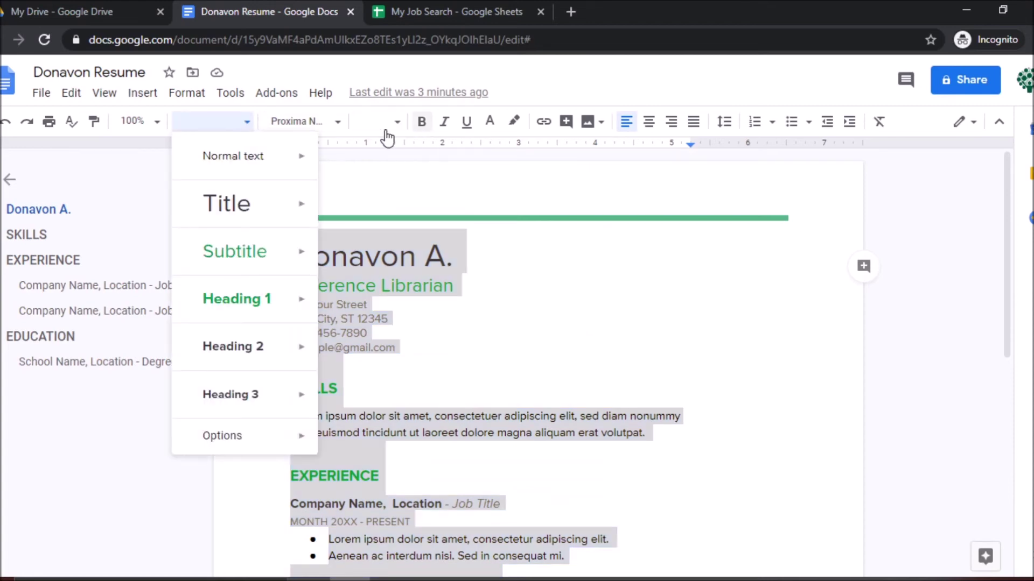
pyautogui.click(338, 124)
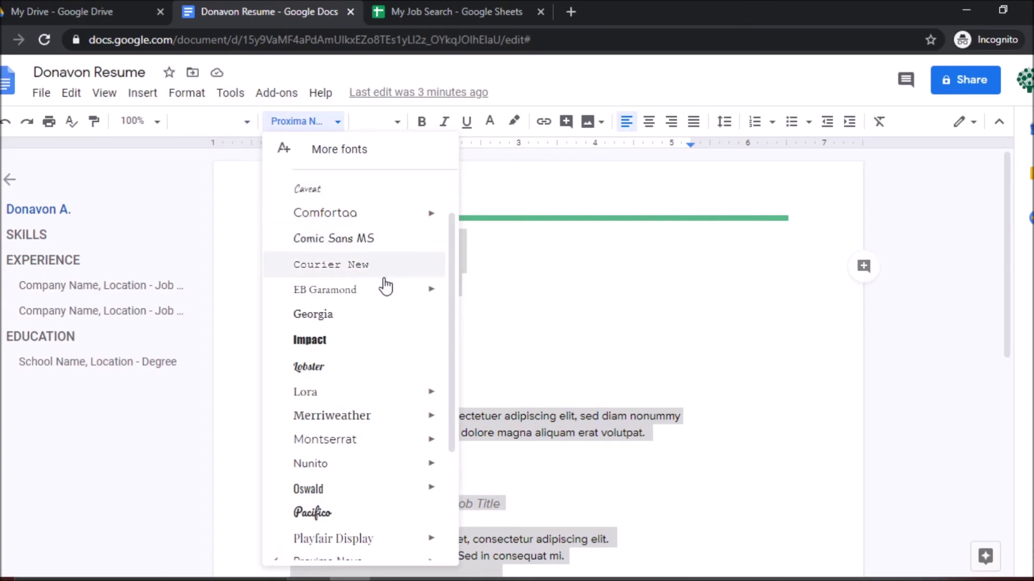
pyautogui.scroll(-3, 394, 309)
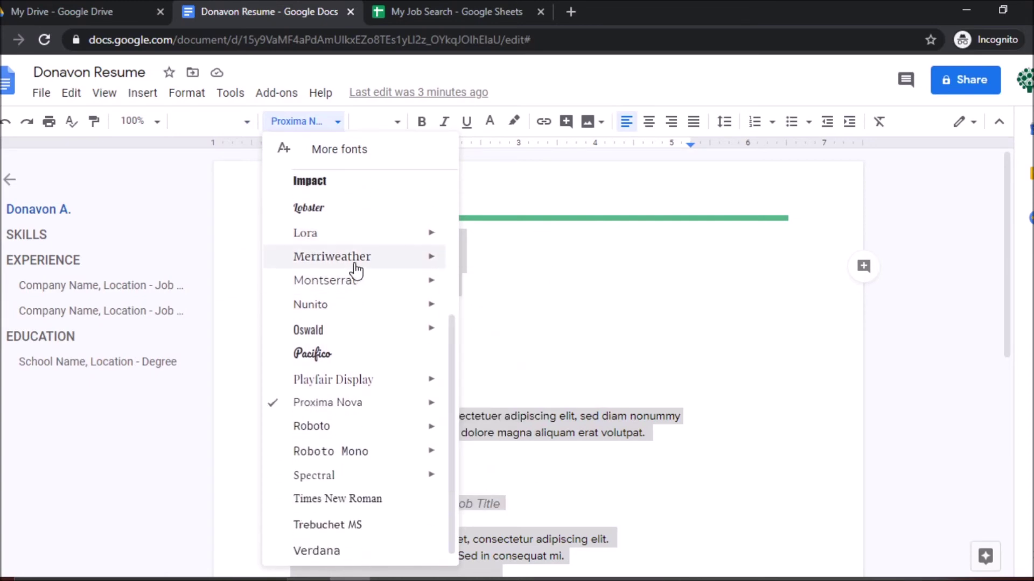
pyautogui.click(332, 257)
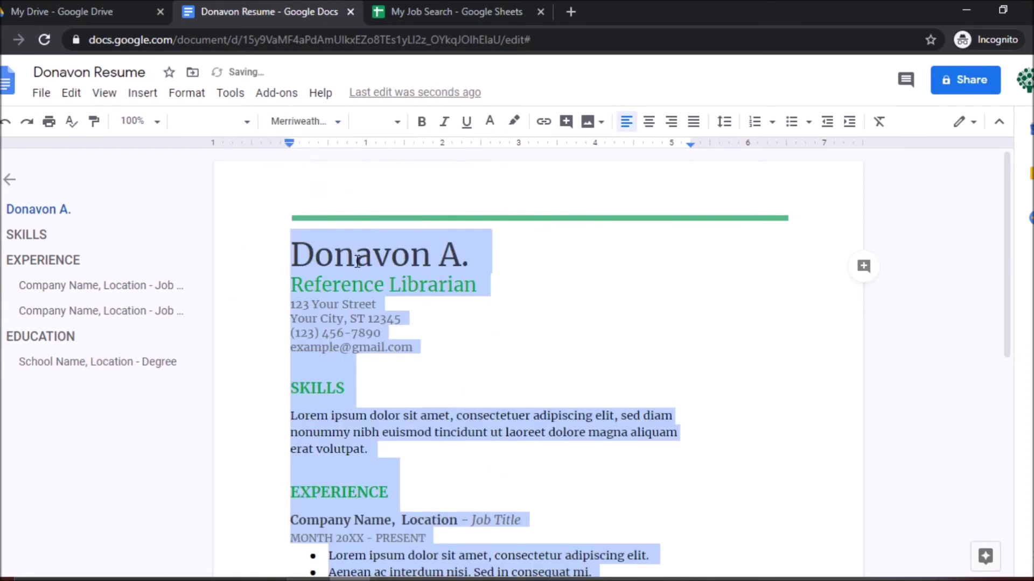
pyautogui.click(401, 295)
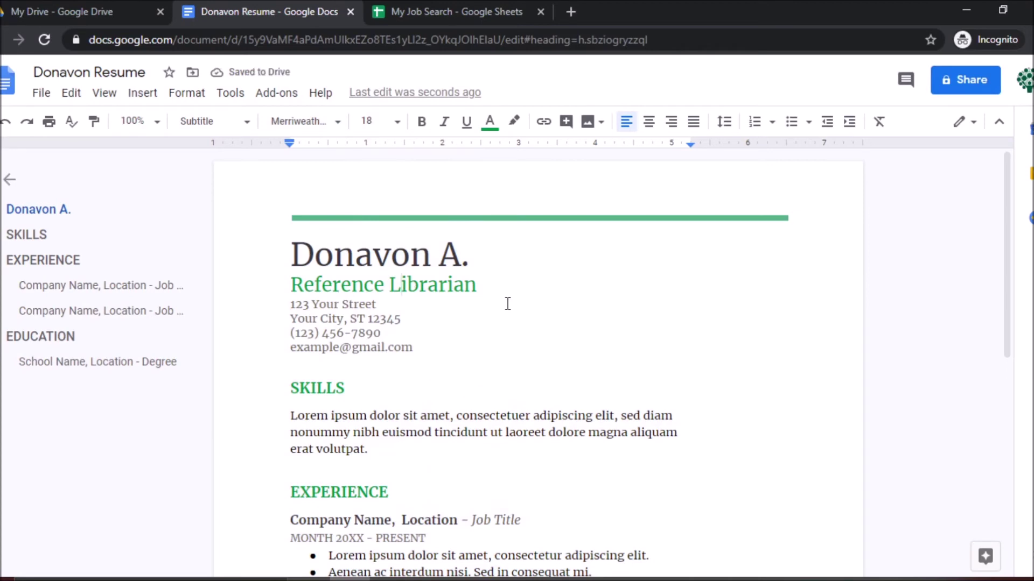
# - Reselect the resume text from the name down to check the Merriweather font
pyautogui.scroll(-7, 479, 299)
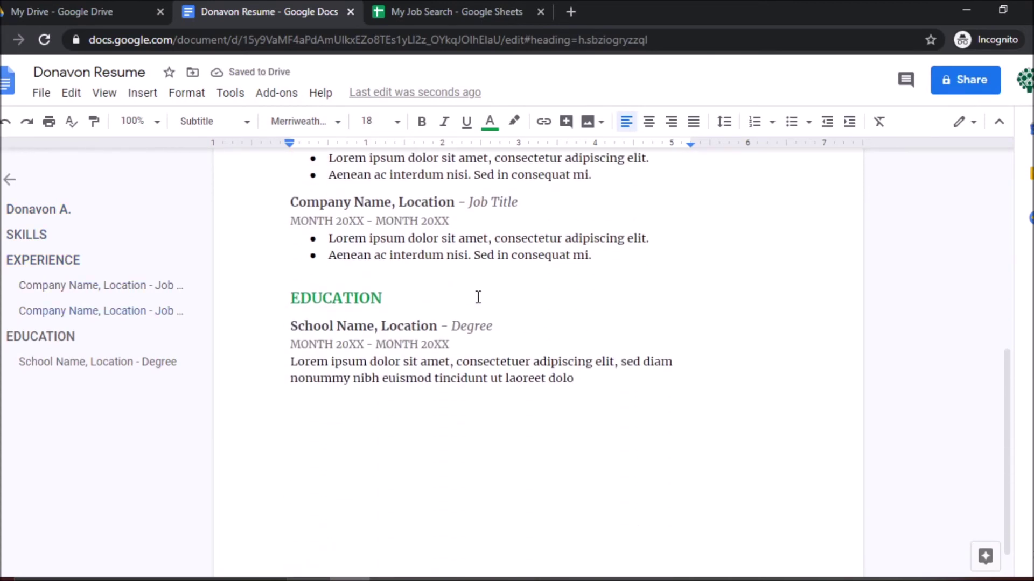
pyautogui.scroll(7, 478, 296)
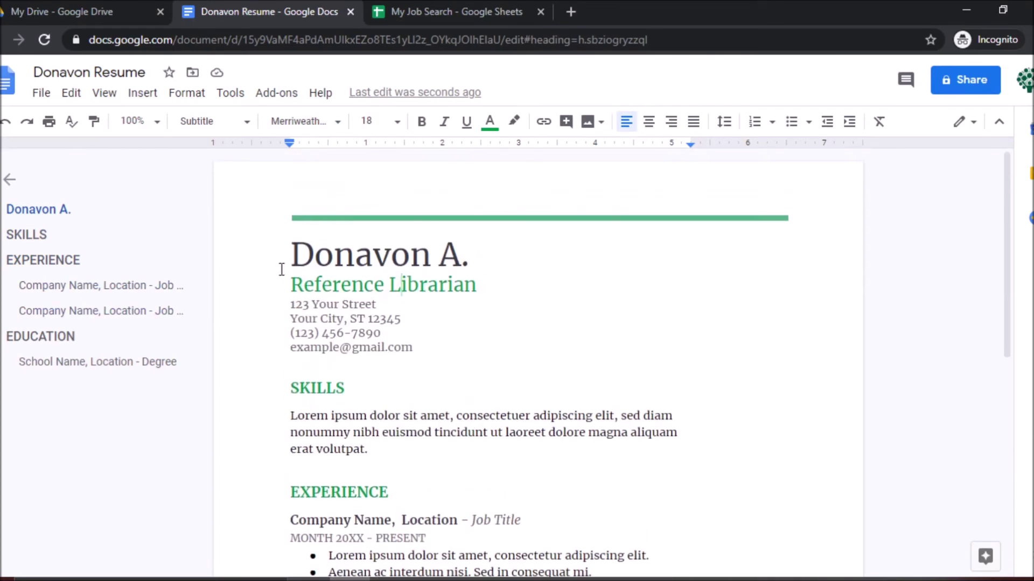
pyautogui.moveTo(291, 255); pyautogui.dragTo(566, 332)
pyautogui.scroll(-8, 420, 299)
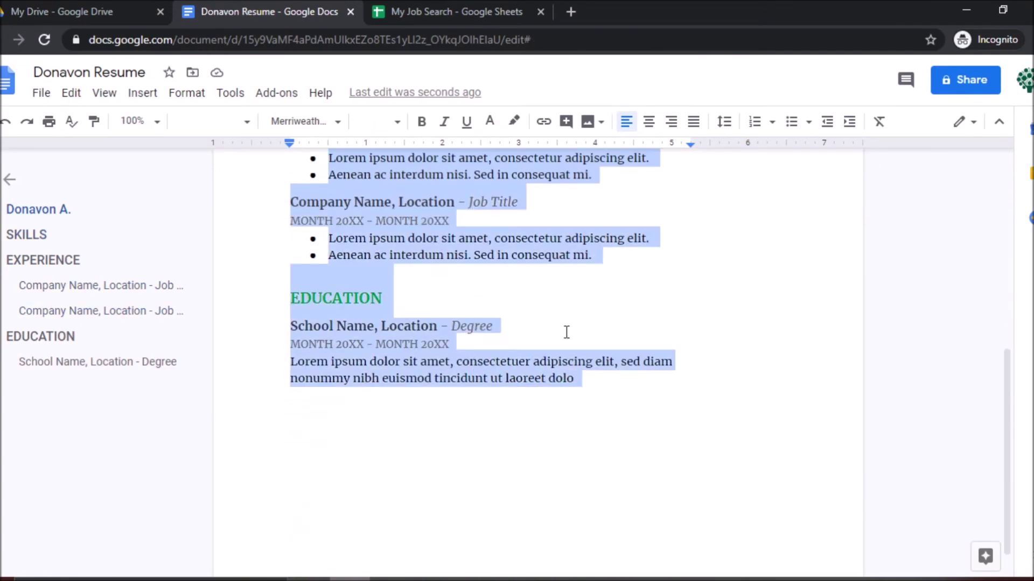
pyautogui.scroll(8, 566, 333)
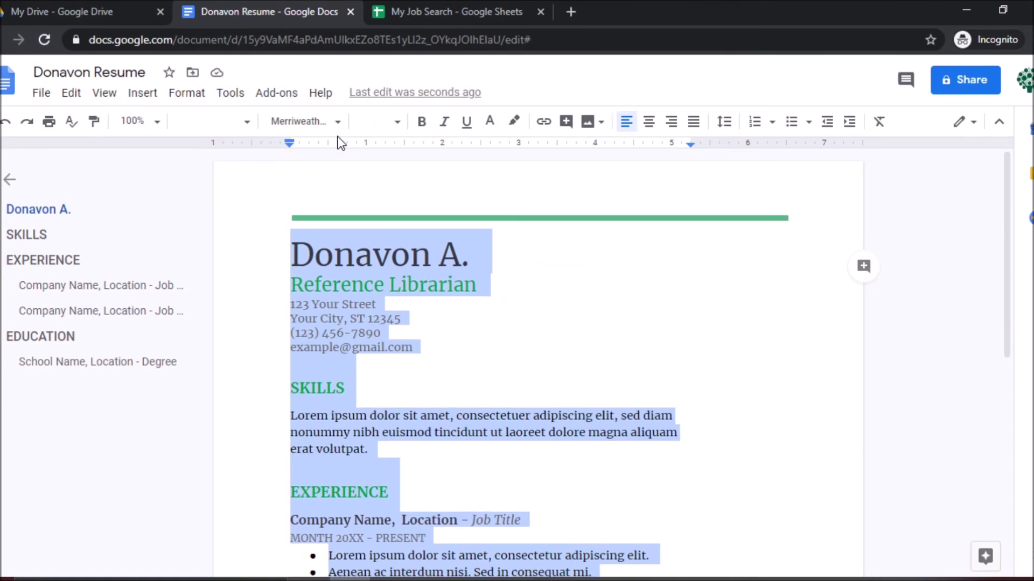
# - Apply Comic Sans MS to the whole resume and deselect to preview it
pyautogui.click(338, 125)
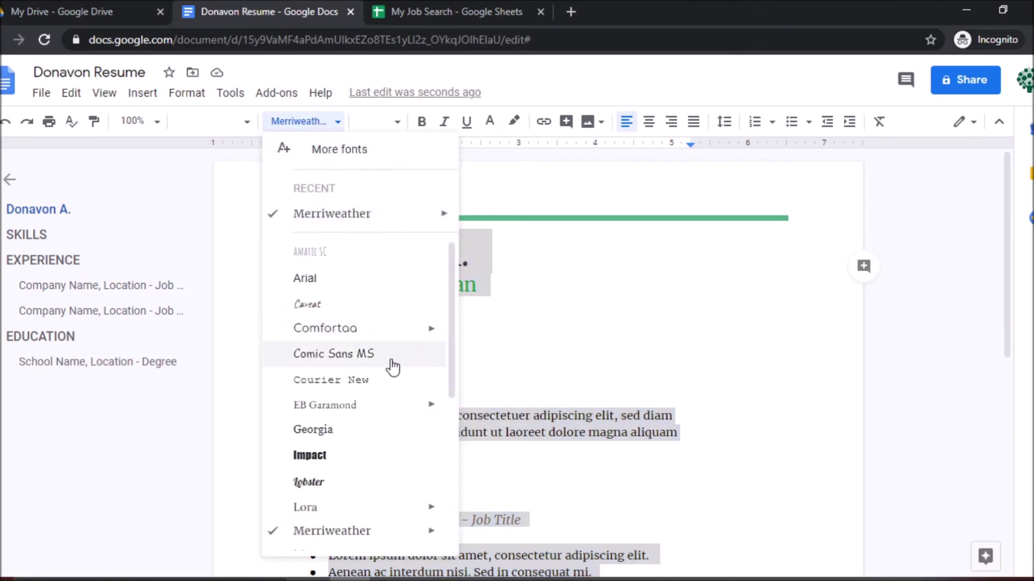
pyautogui.click(334, 354)
pyautogui.click(444, 386)
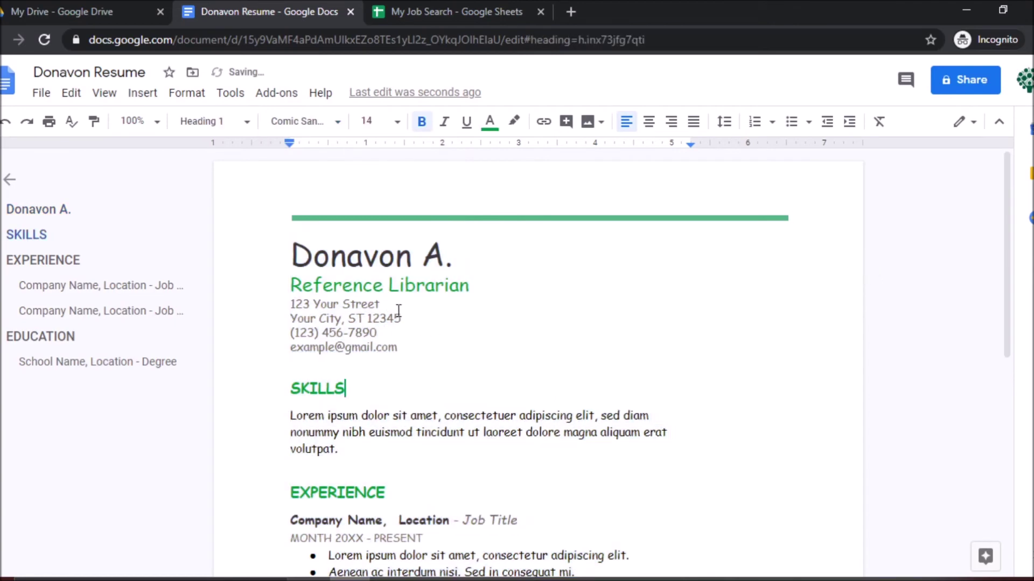
# - Select the entire resume text from the name down to the end
pyautogui.click(312, 253)
pyautogui.hotkey('shift', 'Right')
pyautogui.hotkey('shift', 'Right')
pyautogui.hotkey('shift', 'Right')
pyautogui.hotkey('shift', 'Right')
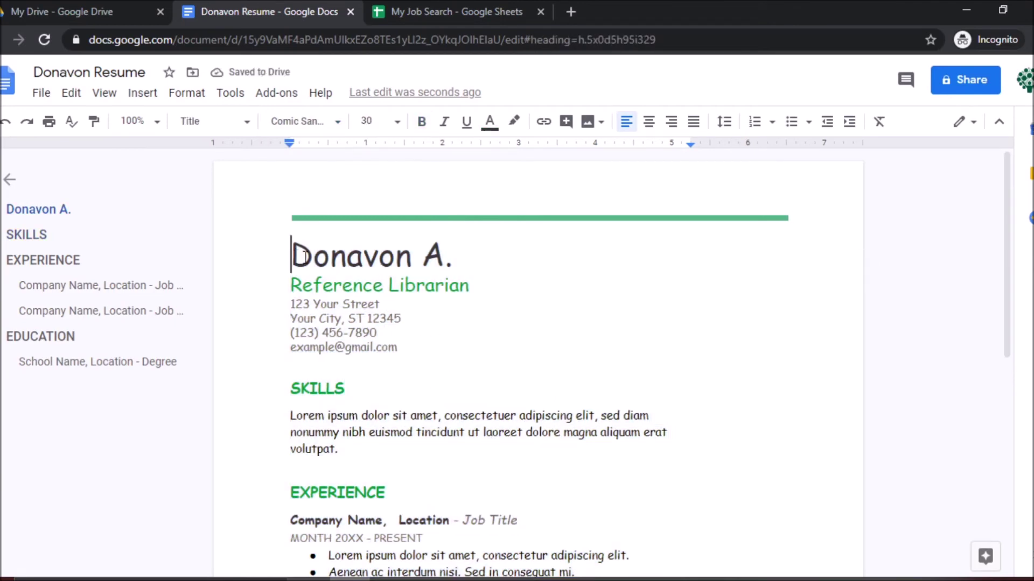
pyautogui.moveTo(291, 258); pyautogui.dragTo(612, 452)
pyautogui.scroll(-2, 515, 353)
pyautogui.scroll(-6, 547, 371)
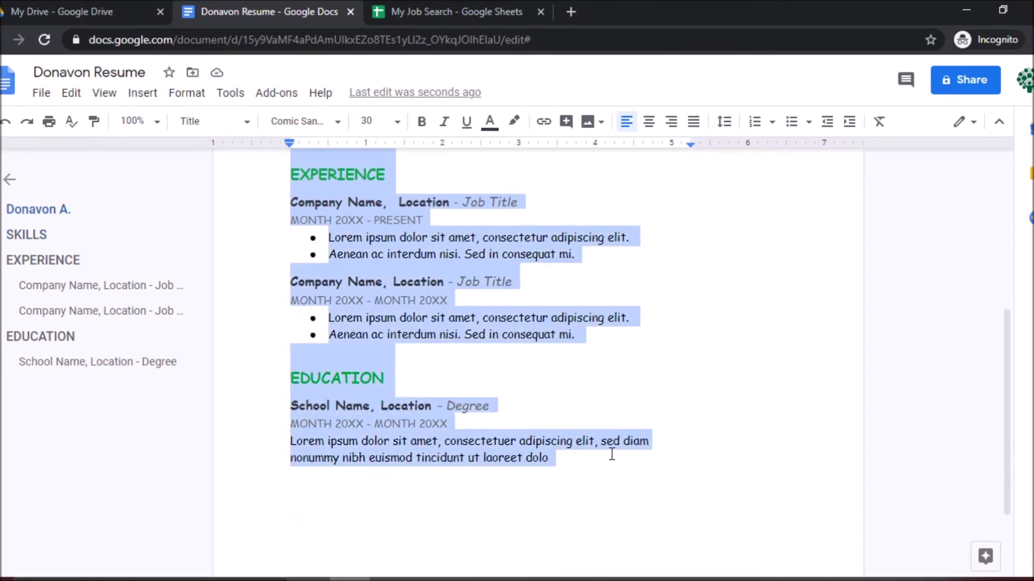
pyautogui.click(608, 452)
pyautogui.scroll(5, 386, 232)
pyautogui.scroll(1, 387, 232)
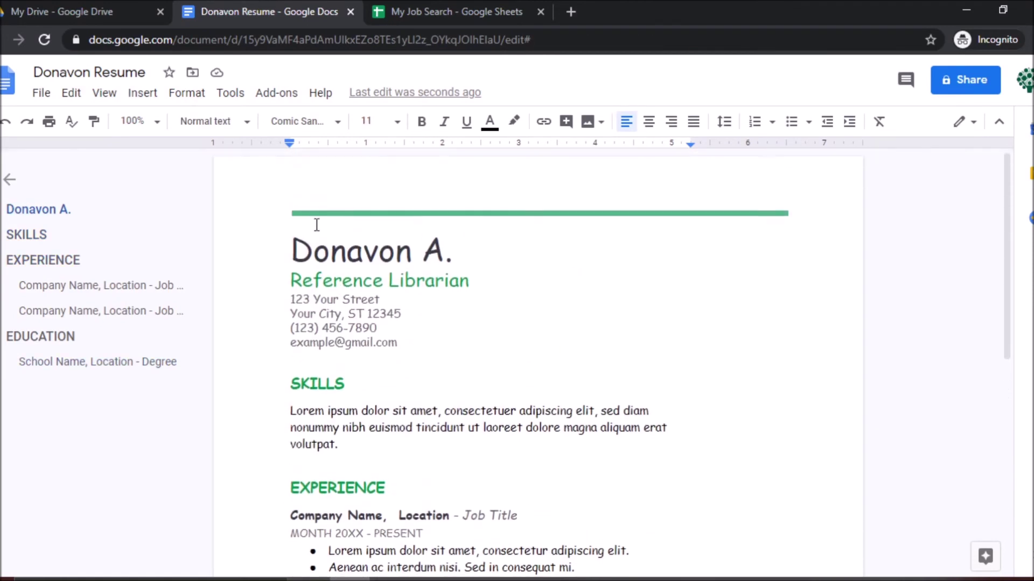
pyautogui.moveTo(289, 250); pyautogui.dragTo(573, 385)
pyautogui.scroll(-3, 434, 285)
pyautogui.scroll(-5, 460, 305)
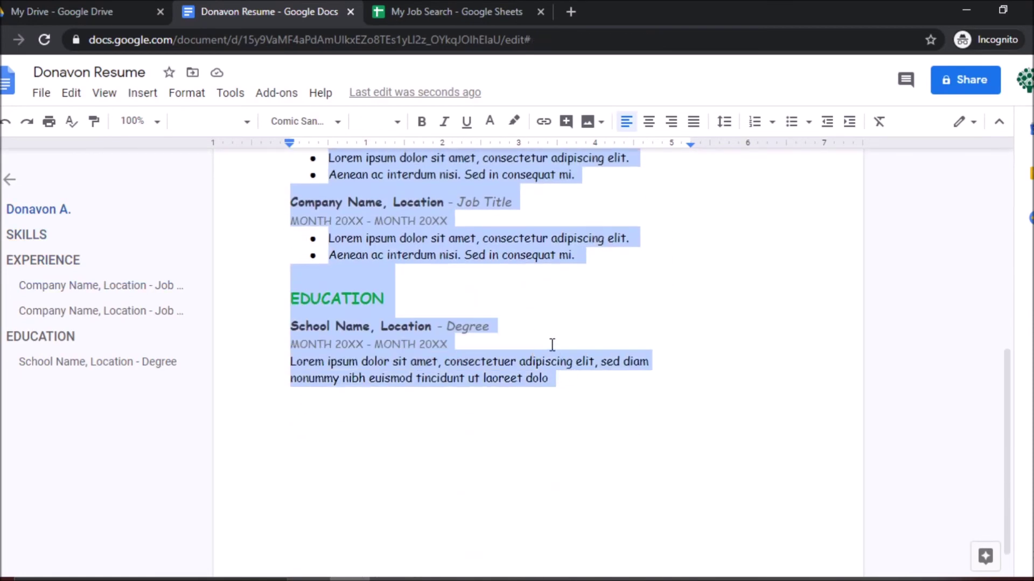
pyautogui.scroll(3, 360, 160)
pyautogui.scroll(3, 369, 184)
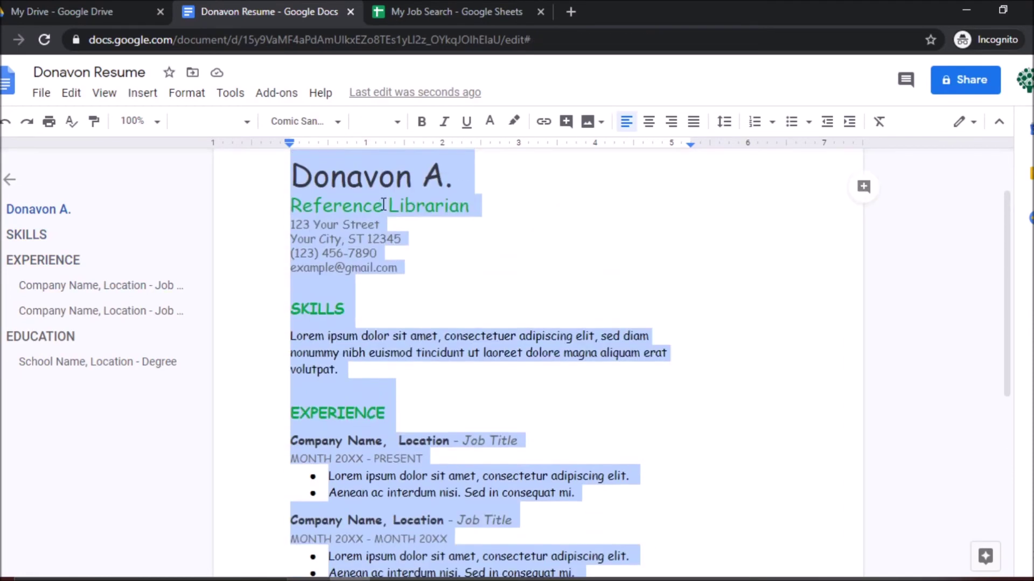
pyautogui.doubleClick(382, 156)
pyautogui.click(339, 283)
pyautogui.moveTo(293, 254); pyautogui.dragTo(661, 429)
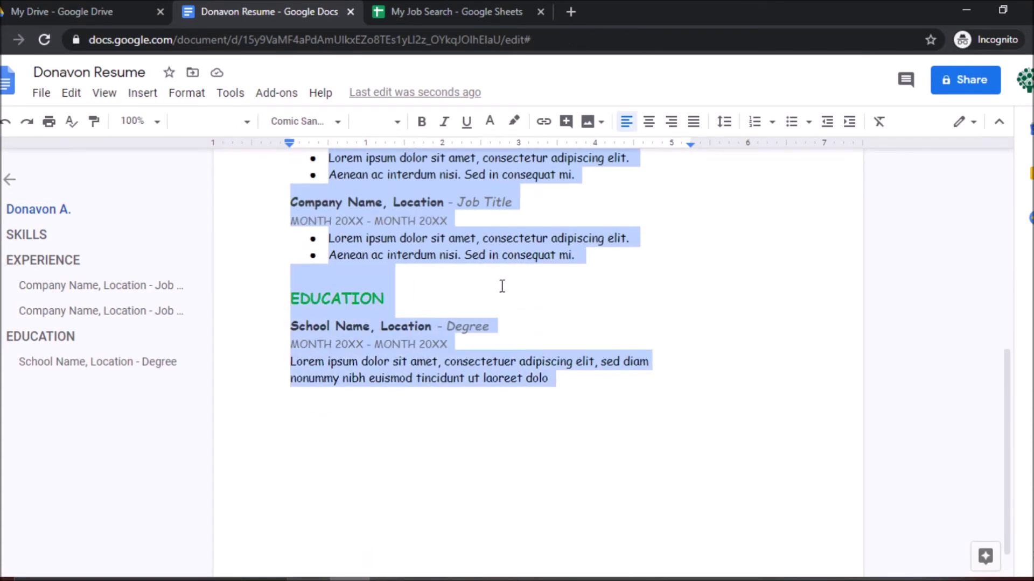
pyautogui.scroll(7, 384, 183)
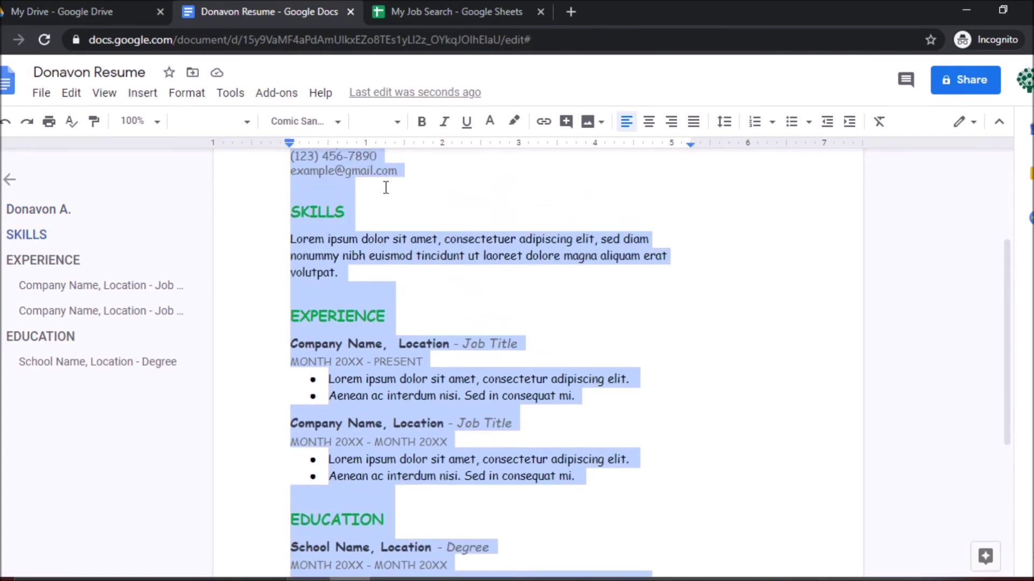
pyautogui.scroll(-1, 354, 156)
pyautogui.scroll(-3, 354, 156)
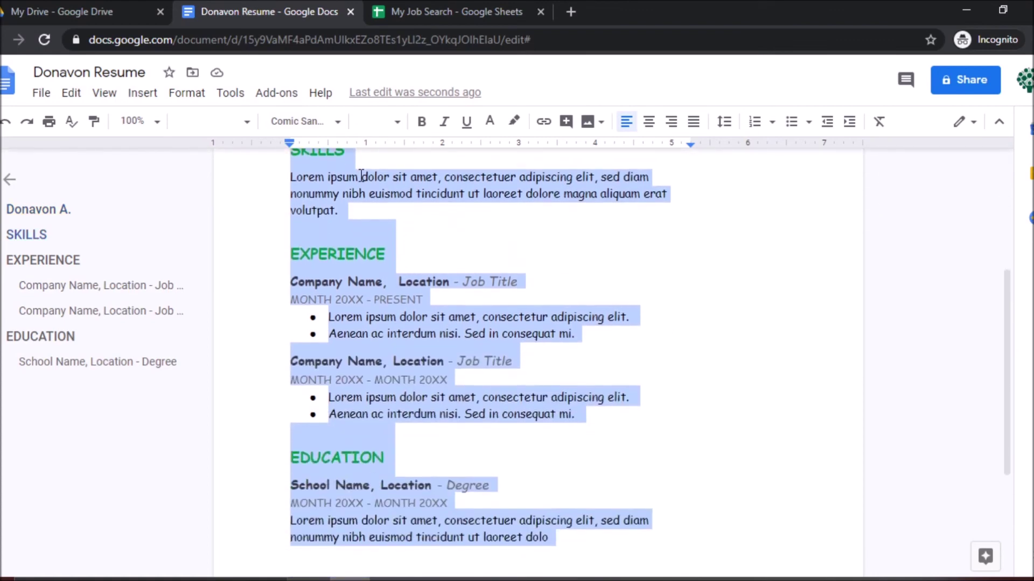
# - Apply Times New Roman to the whole resume
pyautogui.click(338, 123)
pyautogui.scroll(-3, 399, 351)
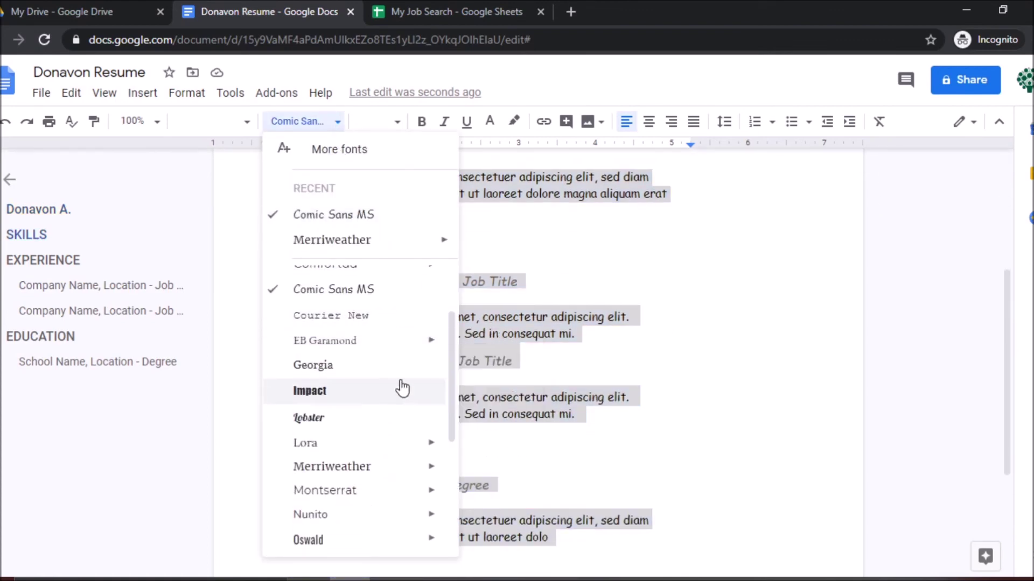
pyautogui.moveTo(380, 340)
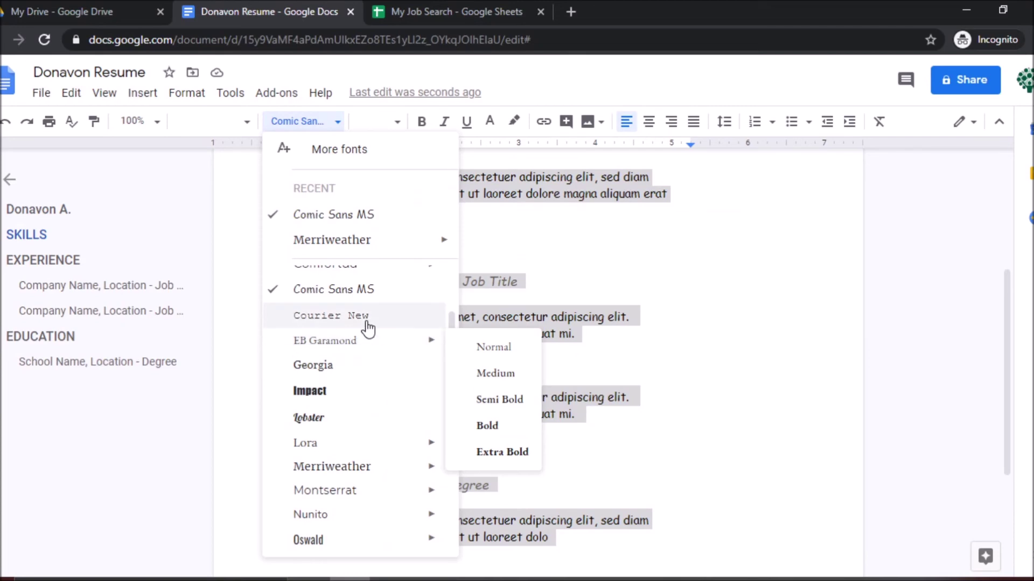
pyautogui.scroll(-2, 339, 490)
pyautogui.click(337, 488)
# - Switch the resume font to Courier New and deselect to preview it
pyautogui.click(338, 123)
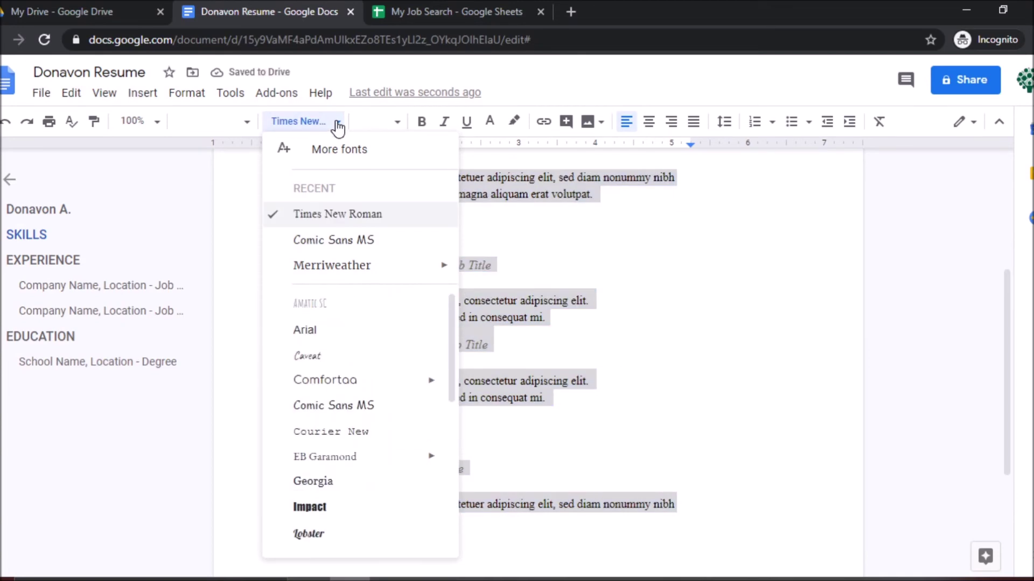
pyautogui.scroll(-2, 392, 418)
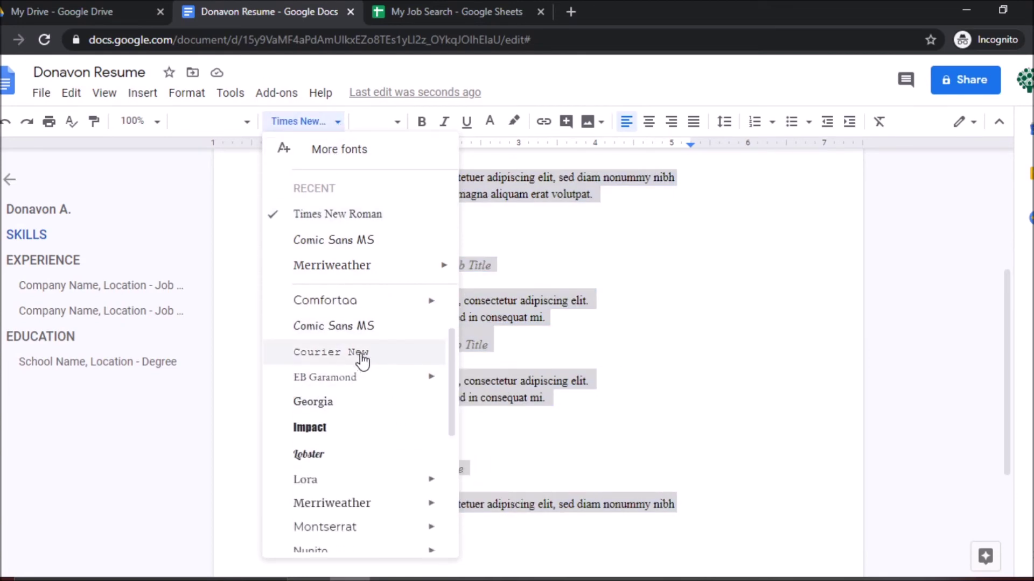
pyautogui.click(358, 357)
pyautogui.click(479, 416)
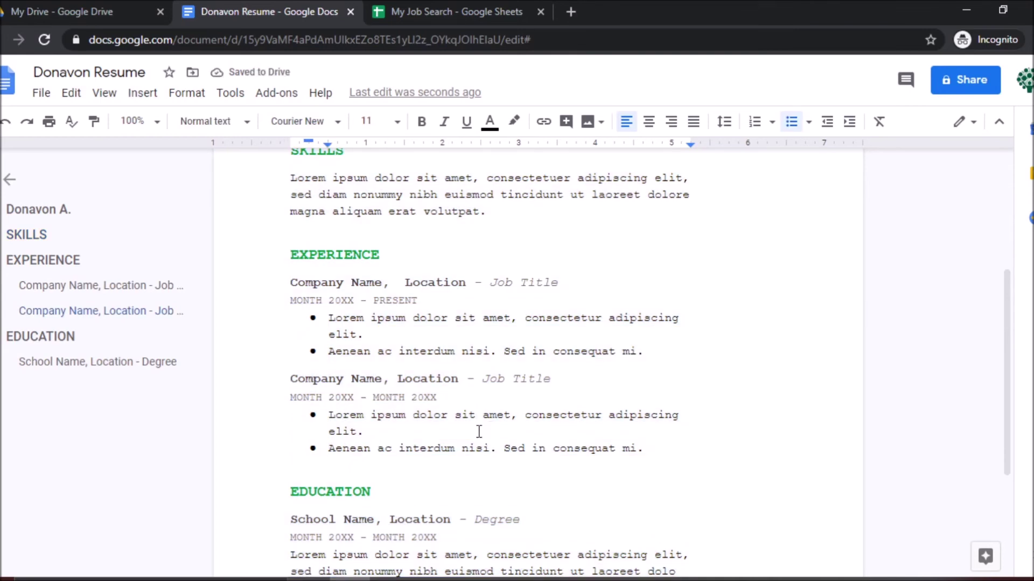
# - Reselect all the resume text from the name downward
pyautogui.scroll(5, 479, 433)
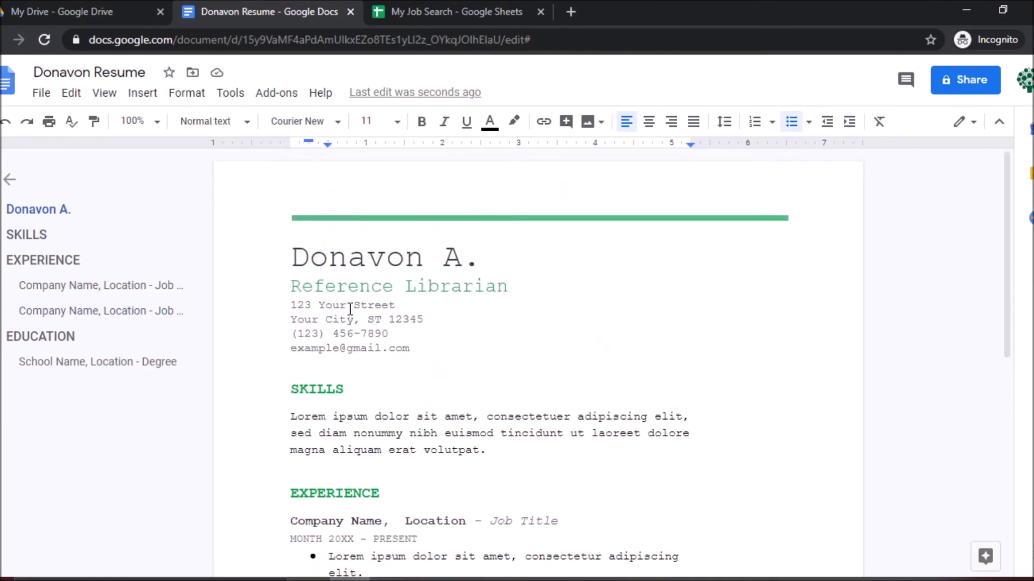
pyautogui.scroll(-5, 355, 315)
pyautogui.scroll(-2, 350, 308)
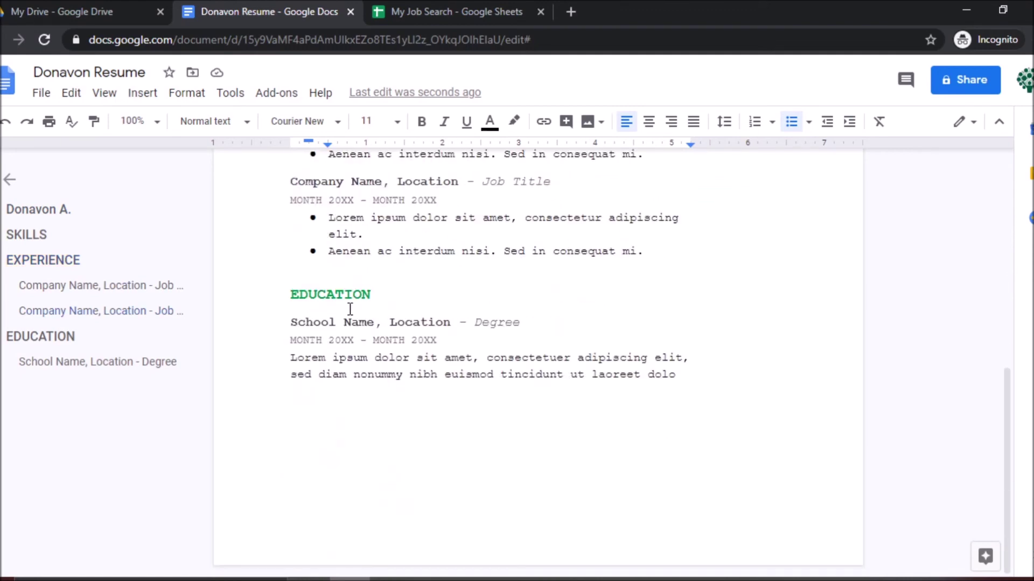
pyautogui.scroll(5, 350, 309)
pyautogui.scroll(2, 349, 308)
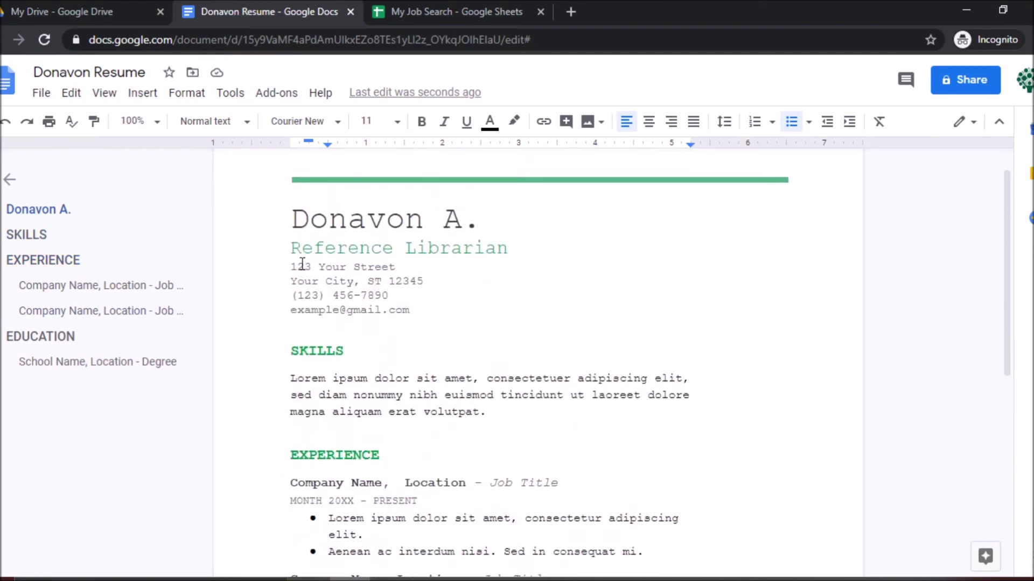
pyautogui.click(289, 222)
pyautogui.moveTo(289, 222); pyautogui.dragTo(713, 392)
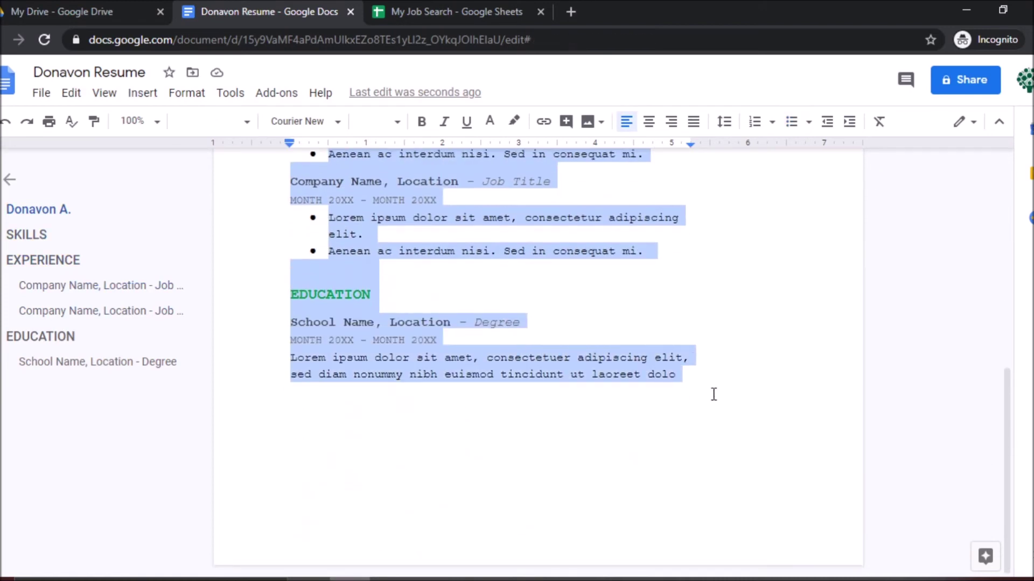
pyautogui.scroll(3, 712, 392)
# - Apply Merriweather to the selected resume text and clear the selection
pyautogui.click(334, 124)
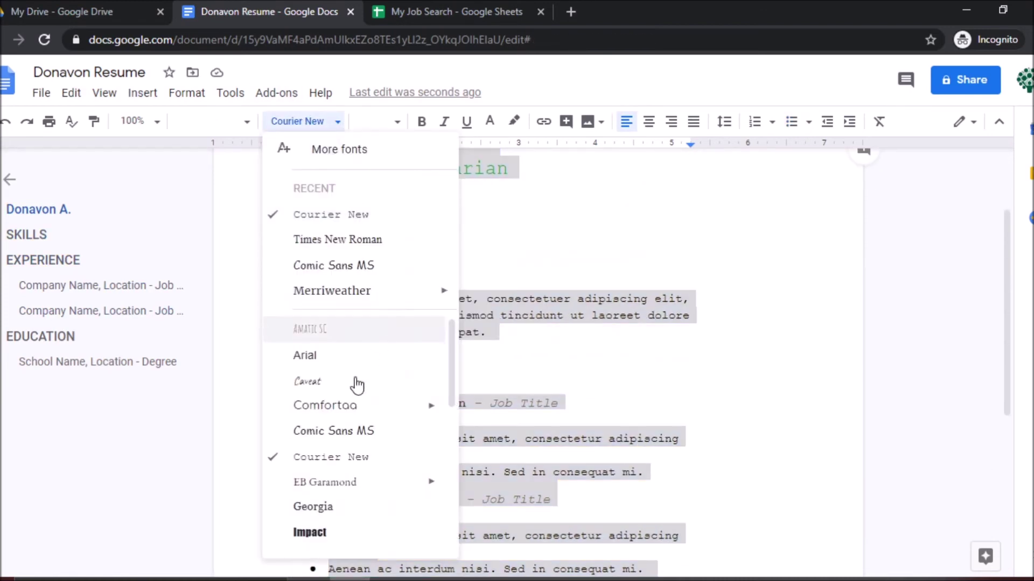
pyautogui.scroll(-1, 357, 469)
pyautogui.scroll(-2, 358, 471)
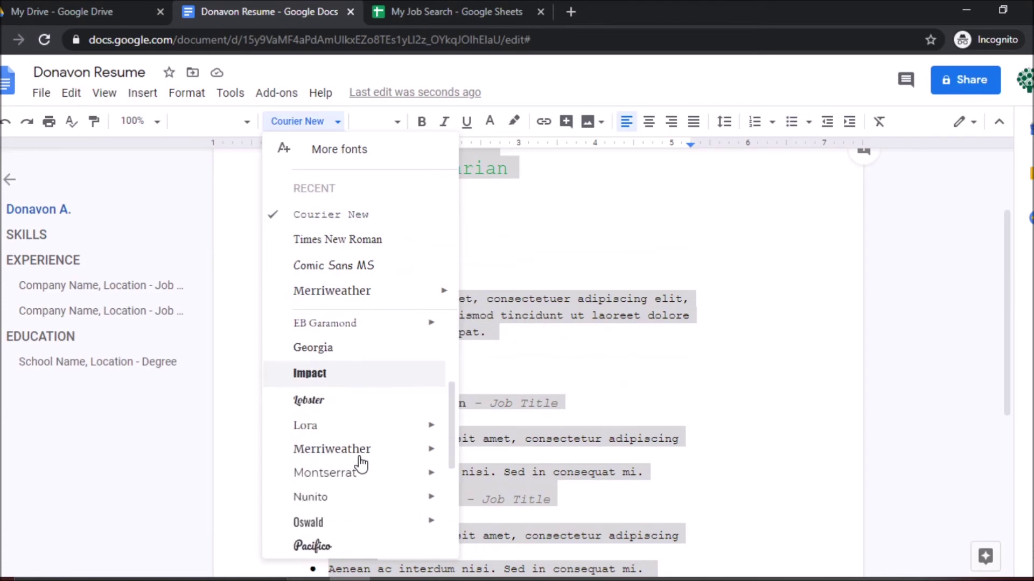
pyautogui.click(358, 463)
pyautogui.click(415, 417)
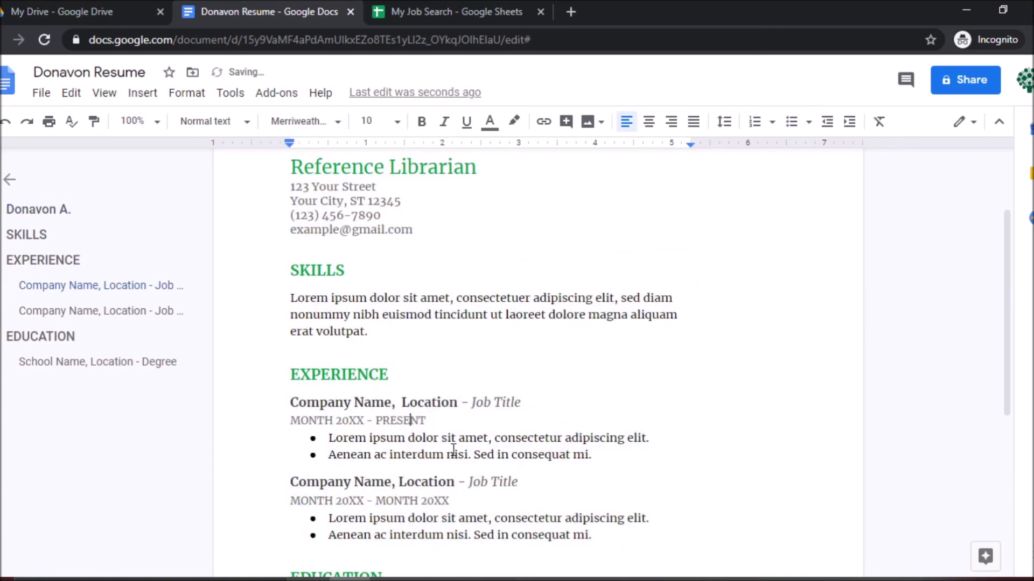
pyautogui.scroll(3, 452, 450)
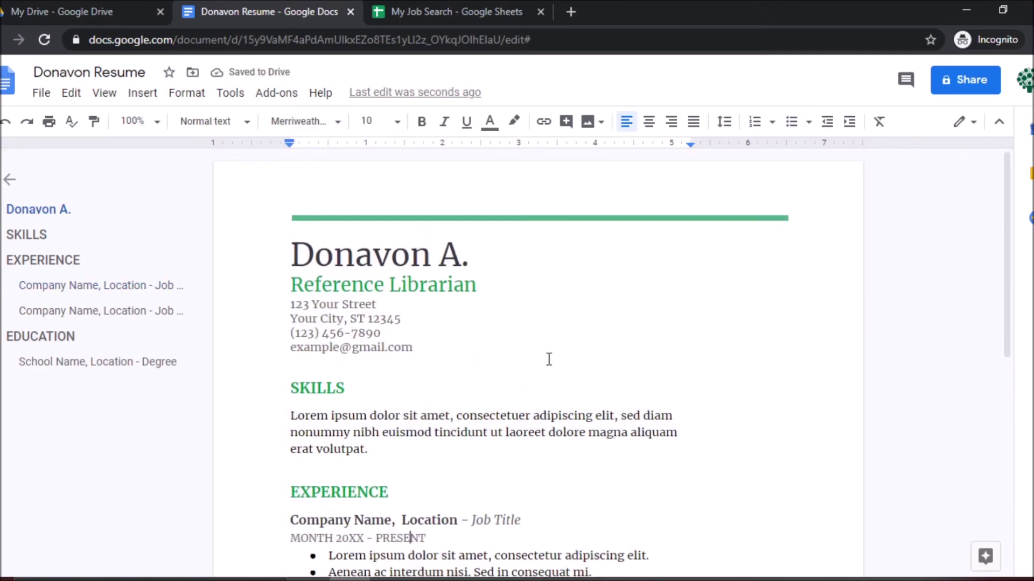
# - Make the SKILLS heading italic and underlined
pyautogui.press('Up')
pyautogui.press('Up')
pyautogui.press('Up')
pyautogui.press('Up')
pyautogui.press('Up')
pyautogui.press('Up')
pyautogui.press('Up')
pyautogui.scroll(-5, 382, 267)
pyautogui.scroll(5, 382, 267)
pyautogui.scroll(-3, 350, 295)
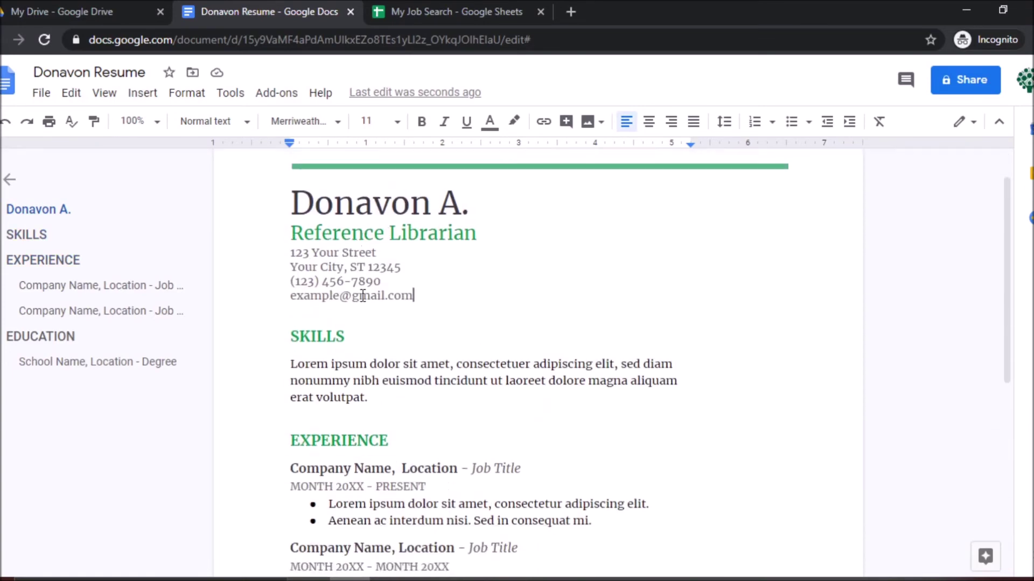
pyautogui.moveTo(293, 233); pyautogui.dragTo(379, 224)
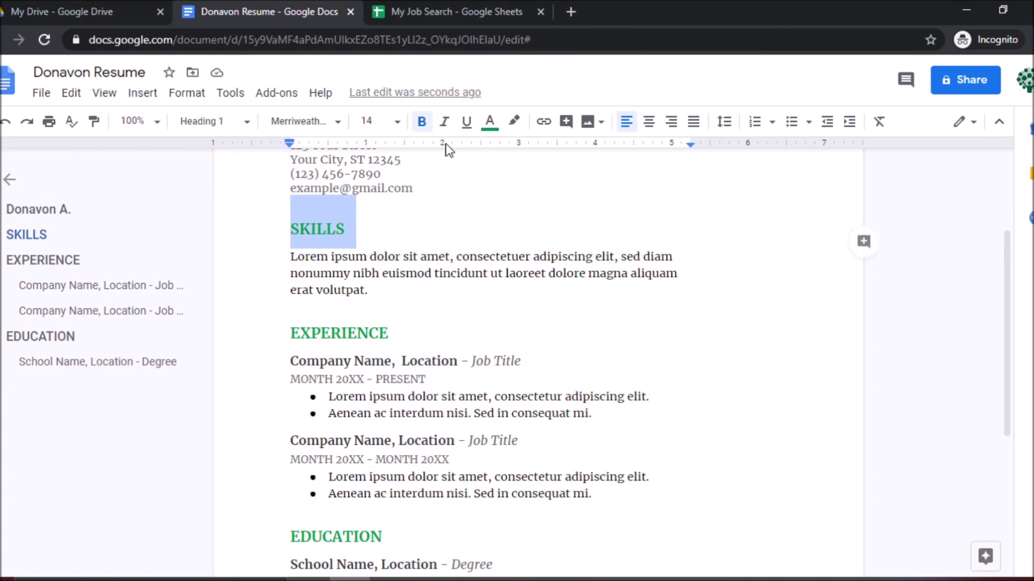
pyautogui.click(443, 129)
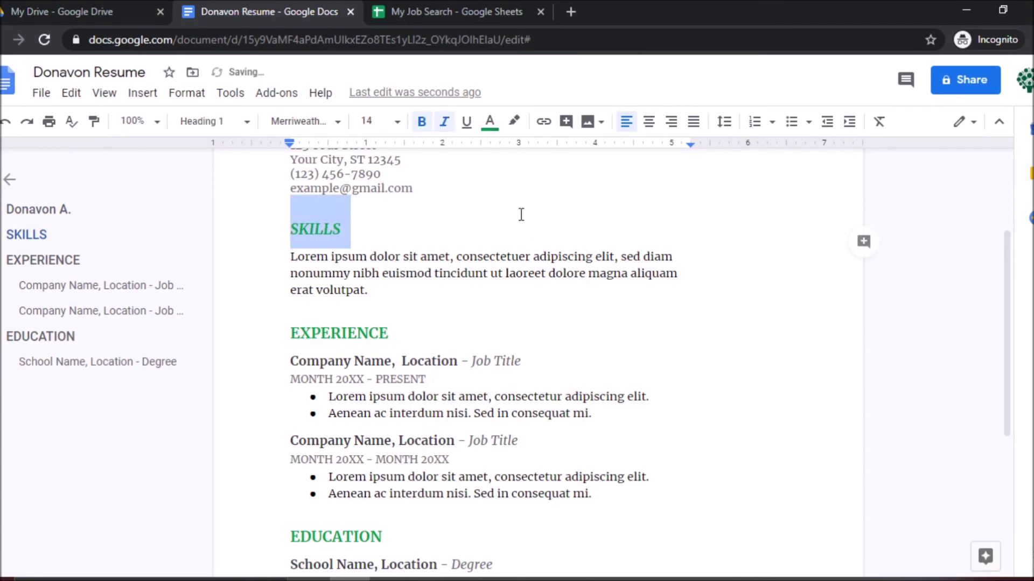
pyautogui.click(466, 122)
# - Make the EXPERIENCE and EDUCATION headings italic and underlined
pyautogui.click(323, 332)
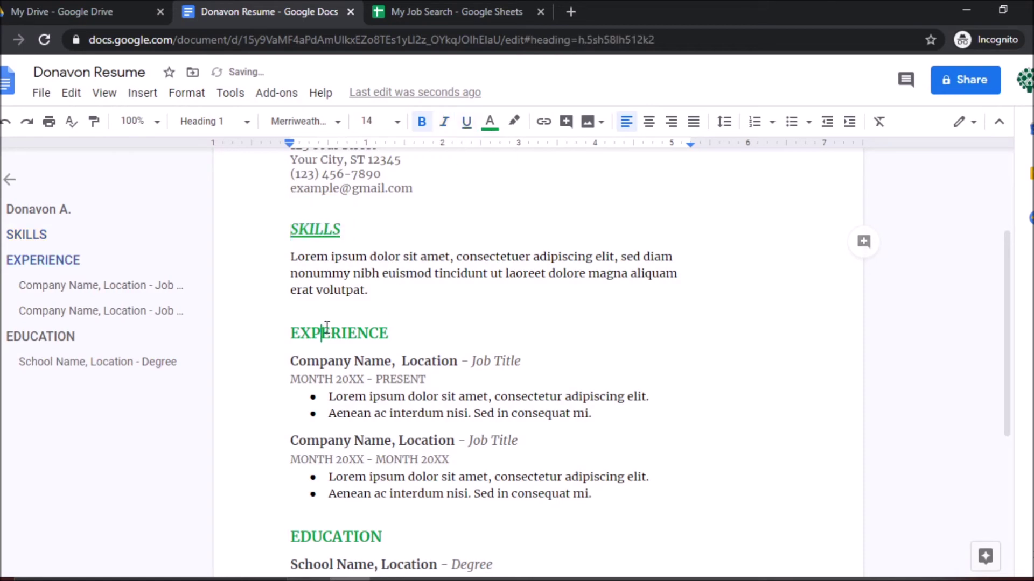
pyautogui.doubleClick(327, 329)
pyautogui.click(444, 121)
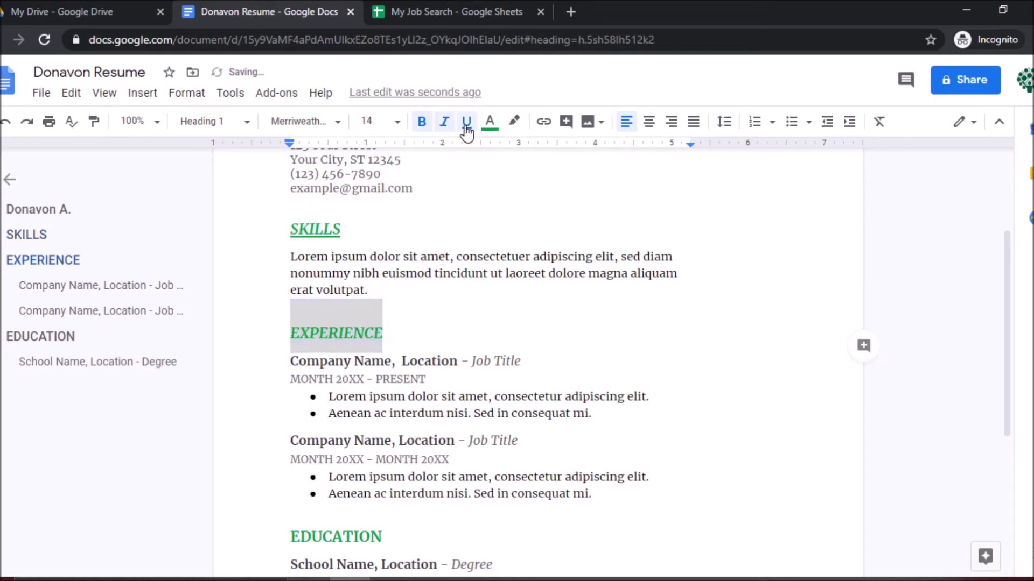
pyautogui.click(466, 122)
pyautogui.scroll(-3, 330, 380)
pyautogui.doubleClick(329, 378)
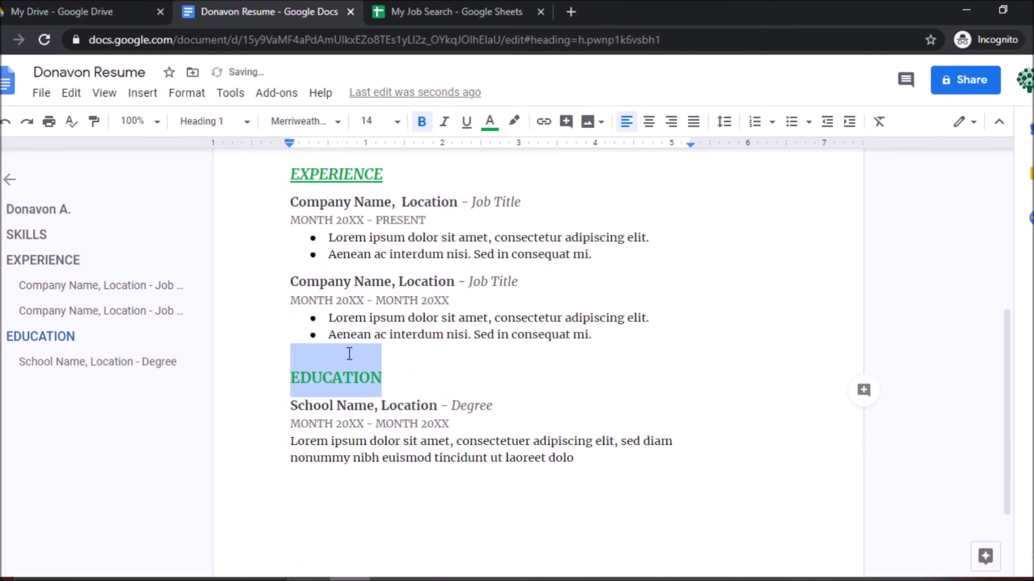
pyautogui.click(443, 122)
pyautogui.click(466, 121)
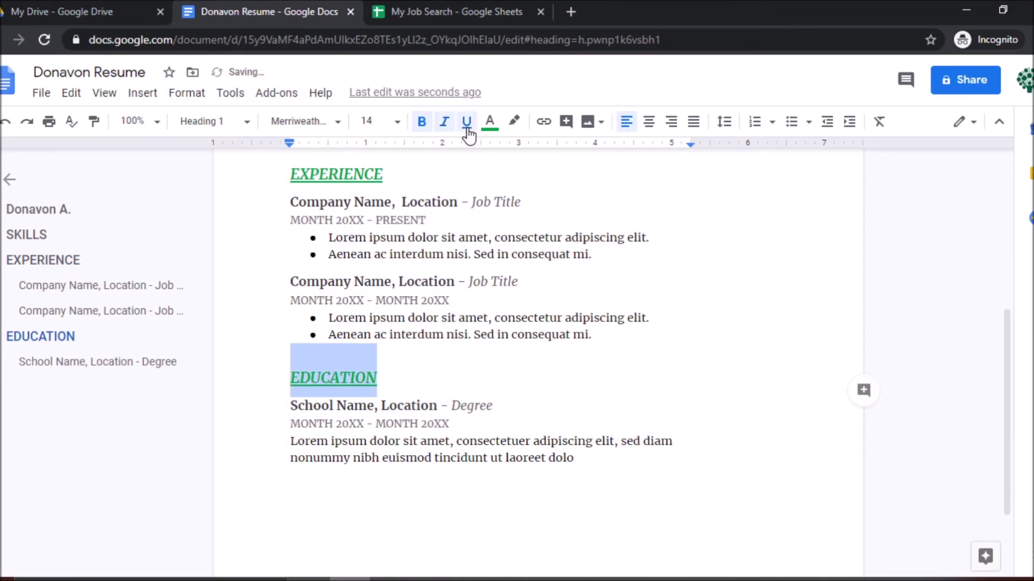
pyautogui.click(324, 373)
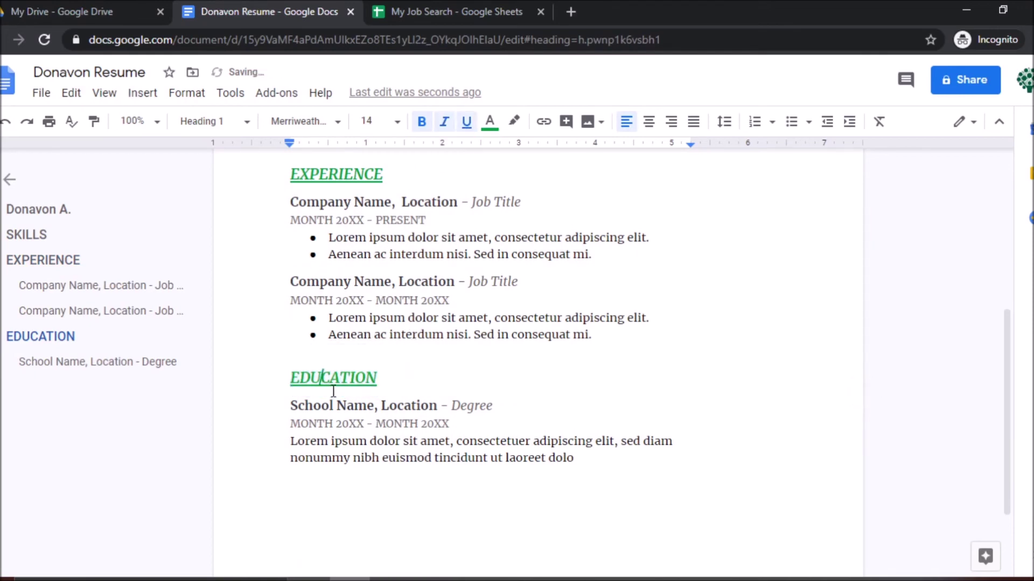
# - Italicize the Reference Librarian subtitle, leaving it without underline
pyautogui.scroll(6, 384, 338)
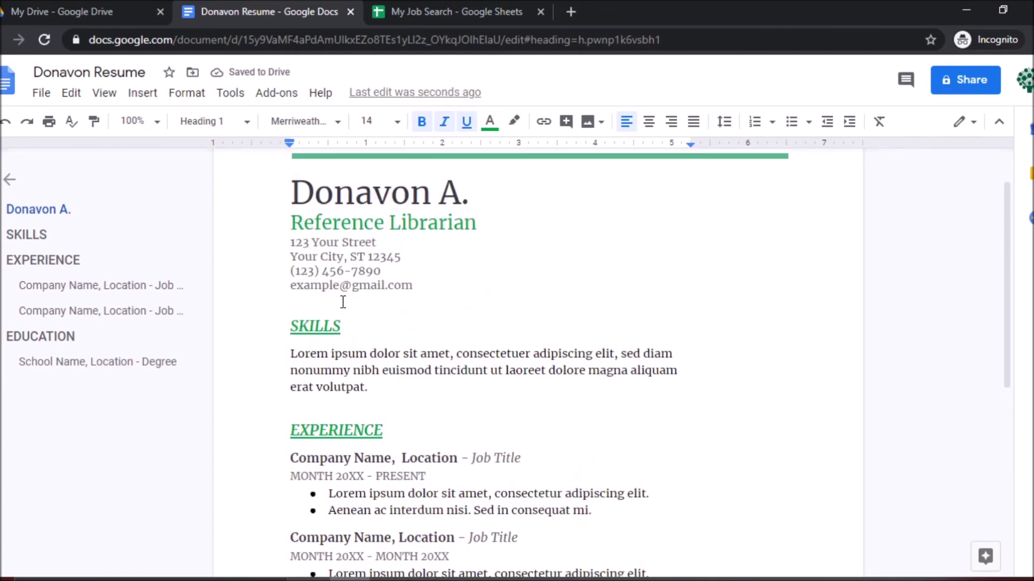
pyautogui.scroll(-4, 413, 312)
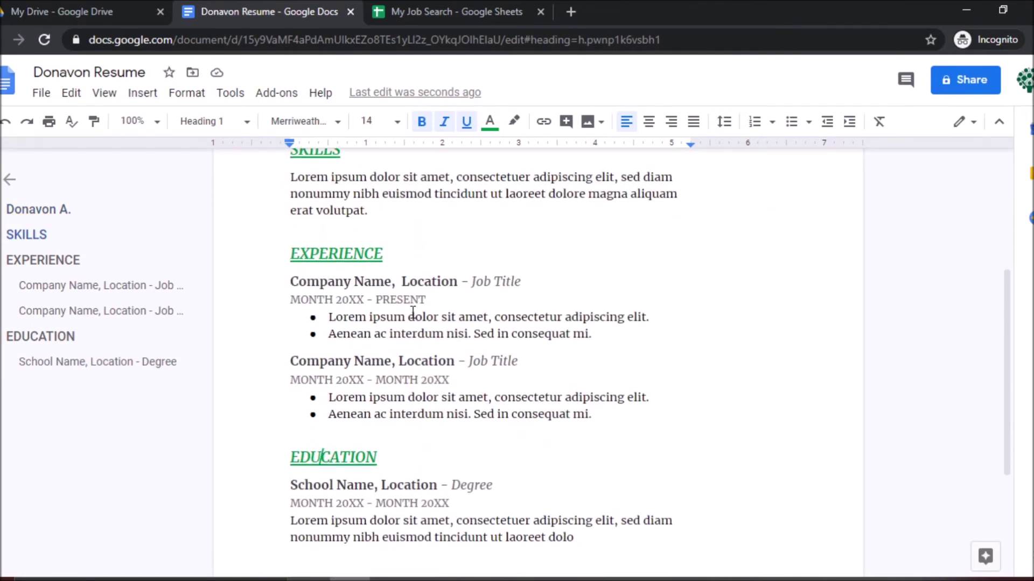
pyautogui.scroll(-3, 415, 318)
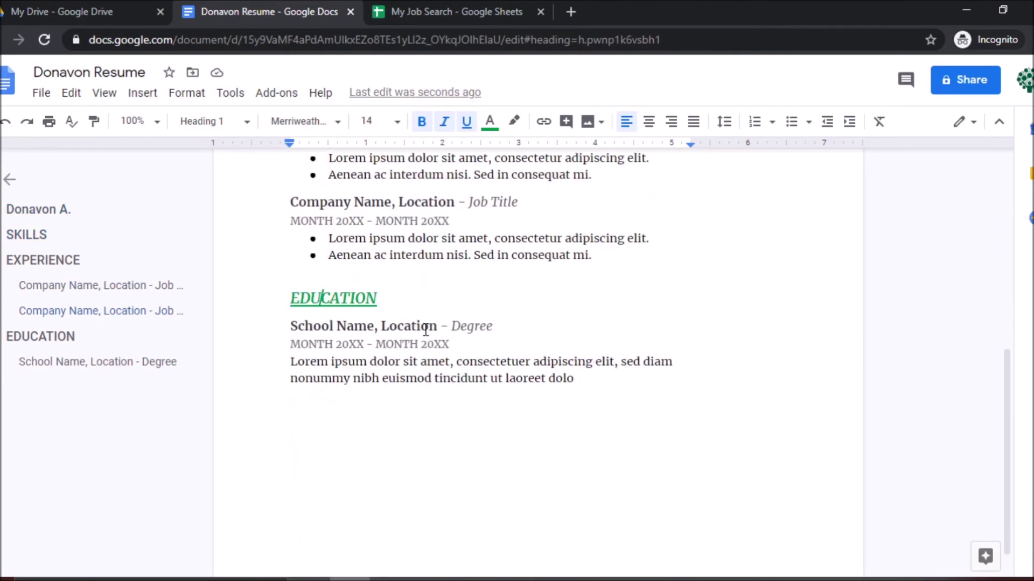
pyautogui.scroll(3, 423, 328)
pyautogui.scroll(4, 425, 330)
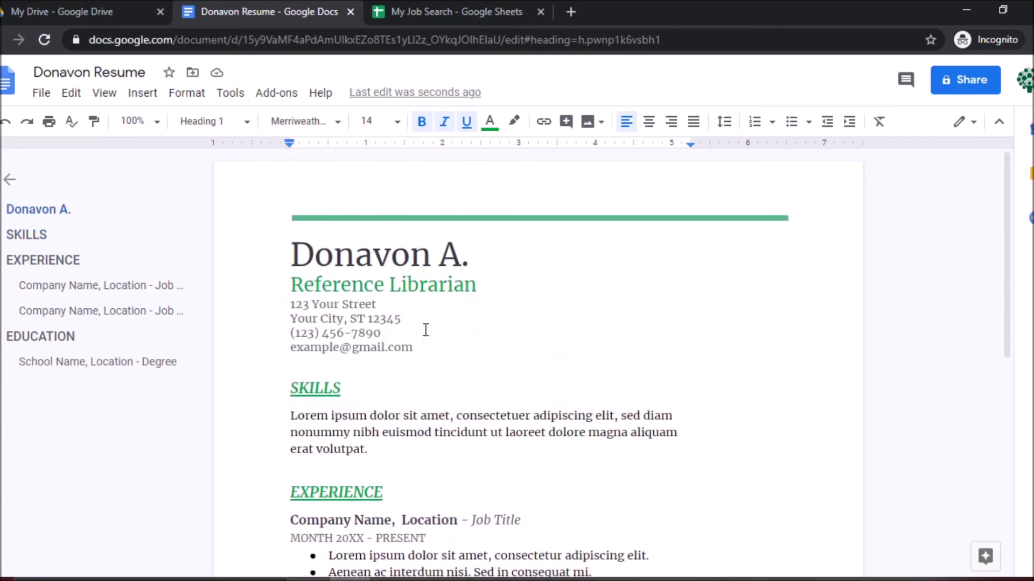
pyautogui.tripleClick(402, 287)
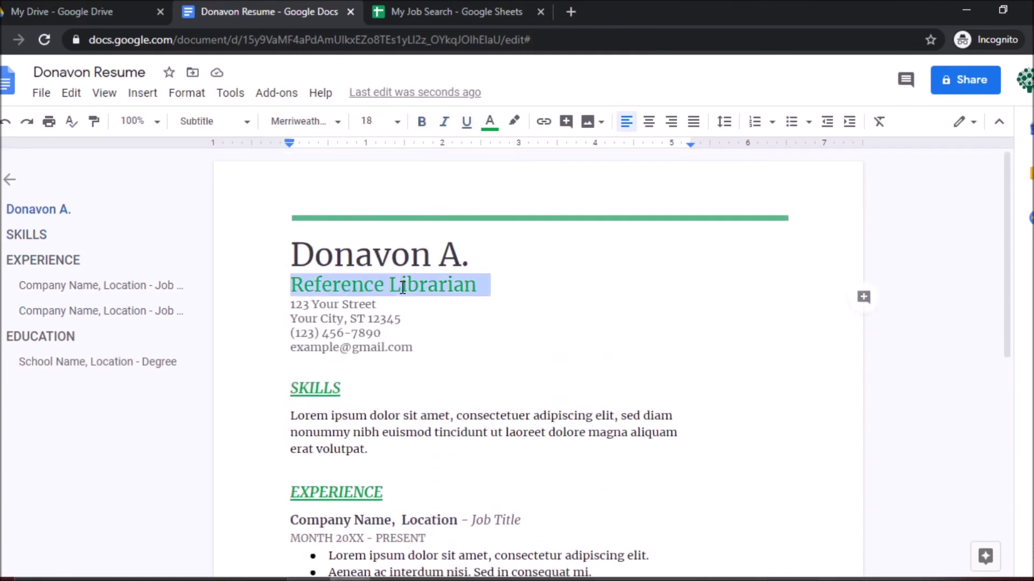
pyautogui.click(449, 122)
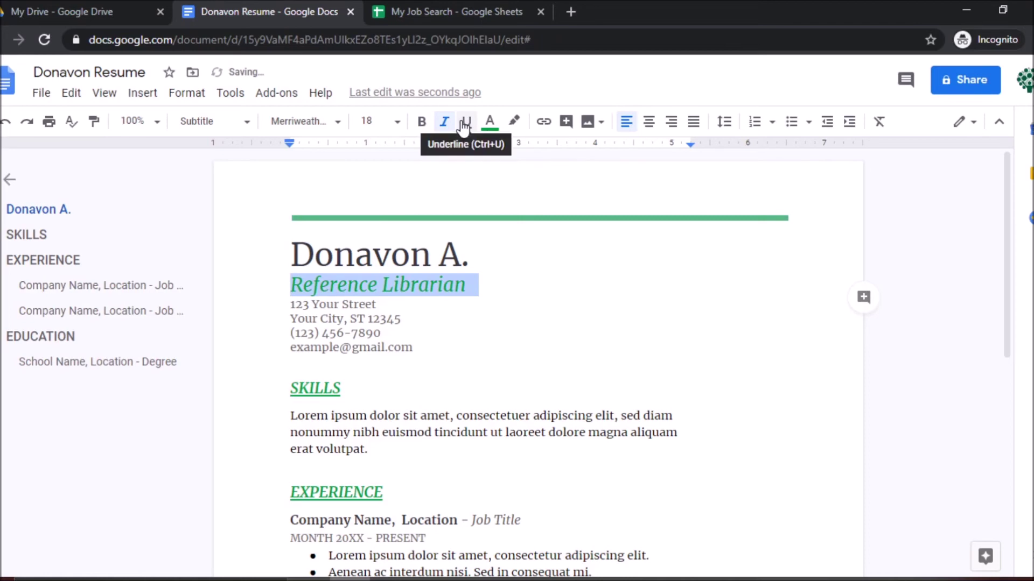
pyautogui.click(464, 123)
pyautogui.click(464, 124)
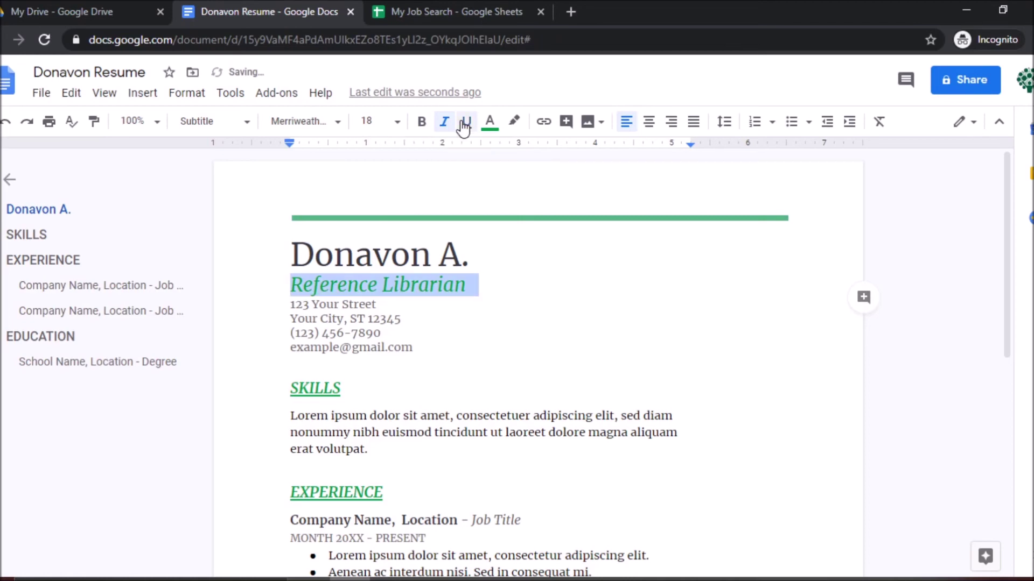
pyautogui.click(485, 312)
pyautogui.scroll(-10, 598, 349)
pyautogui.click(598, 349)
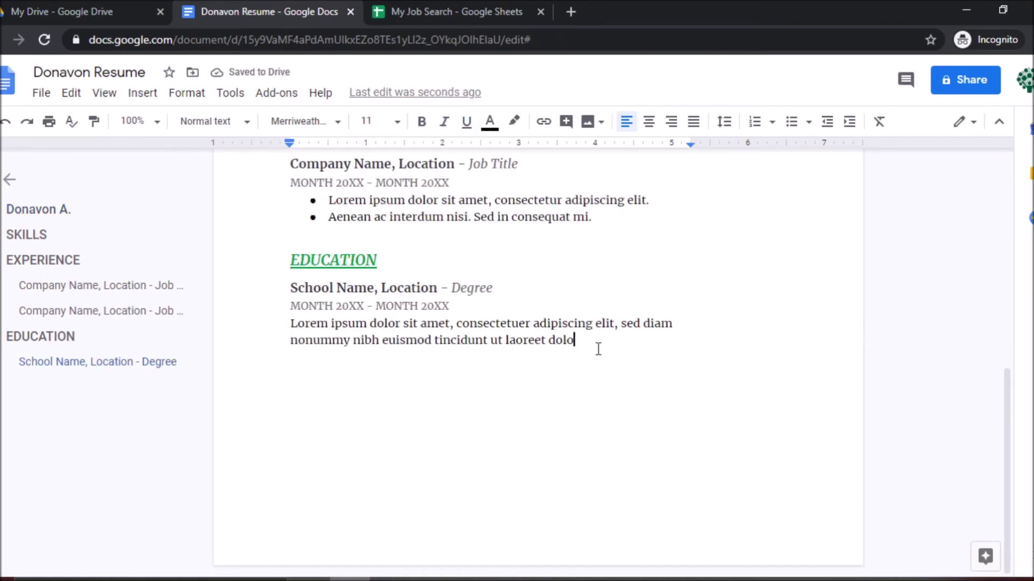
# - Type 'Art Portfolio' on a new line below the education paragraph, with an empty line beneath
pyautogui.press('Return')
pyautogui.write('P')
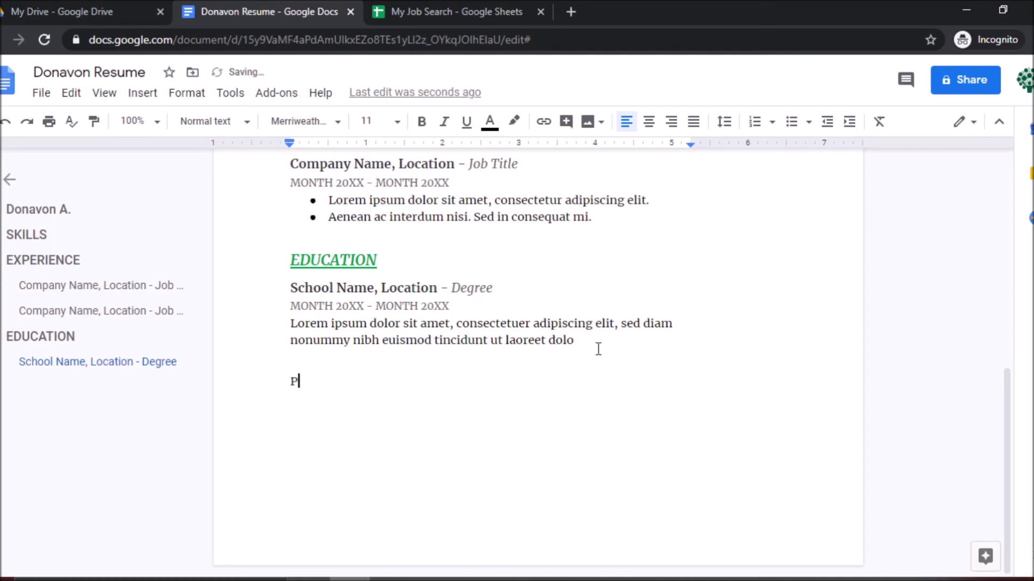
pyautogui.write('ortfolio')
pyautogui.press('Home')
pyautogui.write('Art')
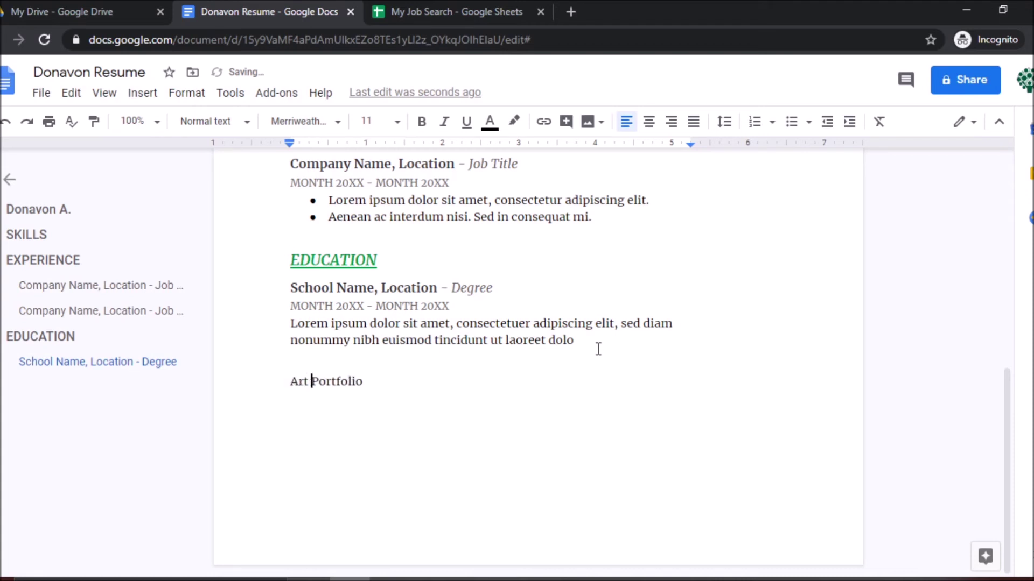
pyautogui.press('End')
pyautogui.press('Return')
pyautogui.press('Up')
pyautogui.click(360, 381)
pyautogui.press('Return')
pyautogui.keyDown('ctrl'); pyautogui.click(338, 264); pyautogui.keyUp('ctrl')
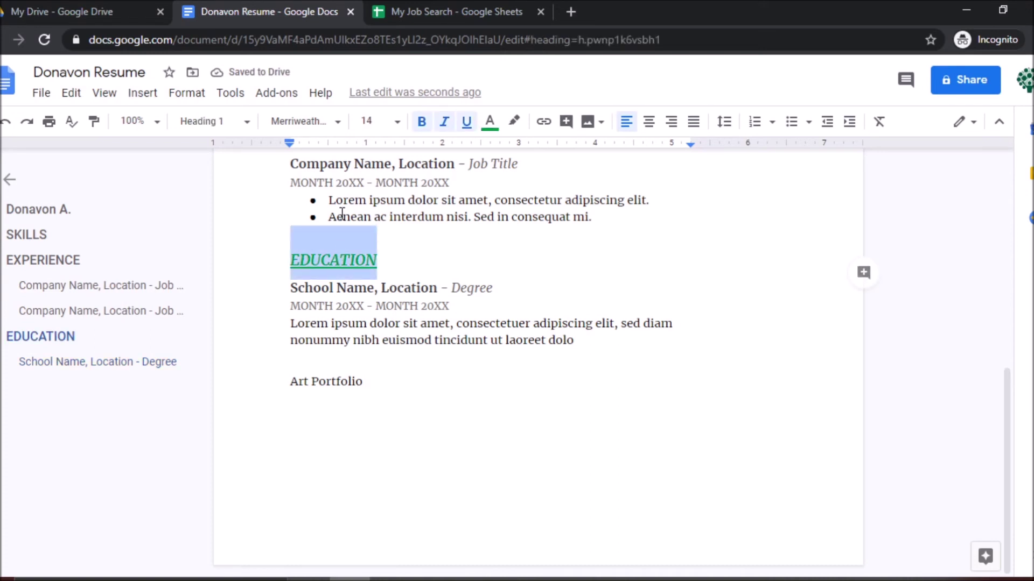
# - Set the Art Portfolio line to font size 14
pyautogui.click(349, 392)
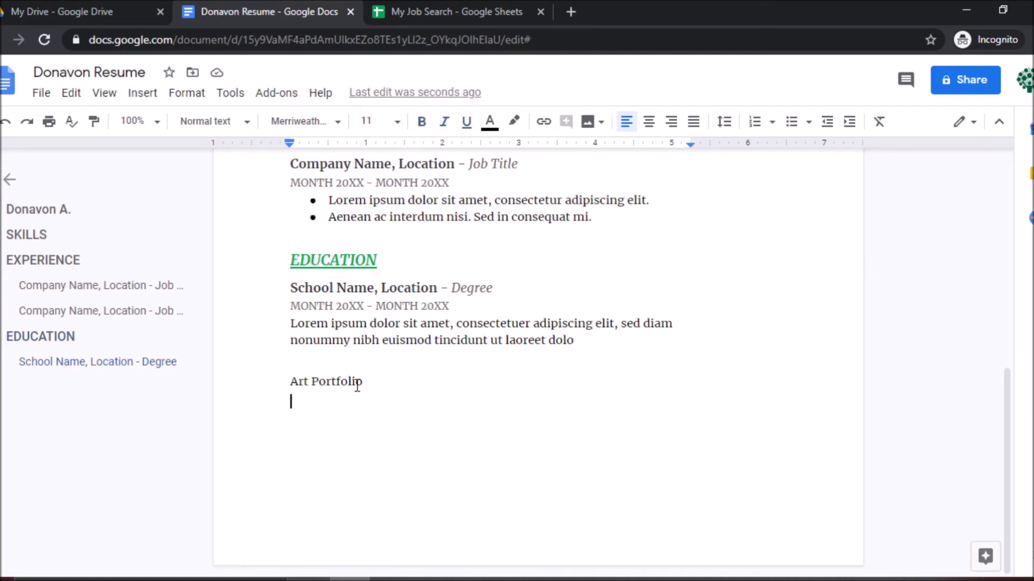
pyautogui.press('Up')
pyautogui.hotkey('shift', 'End')
pyautogui.click(373, 121)
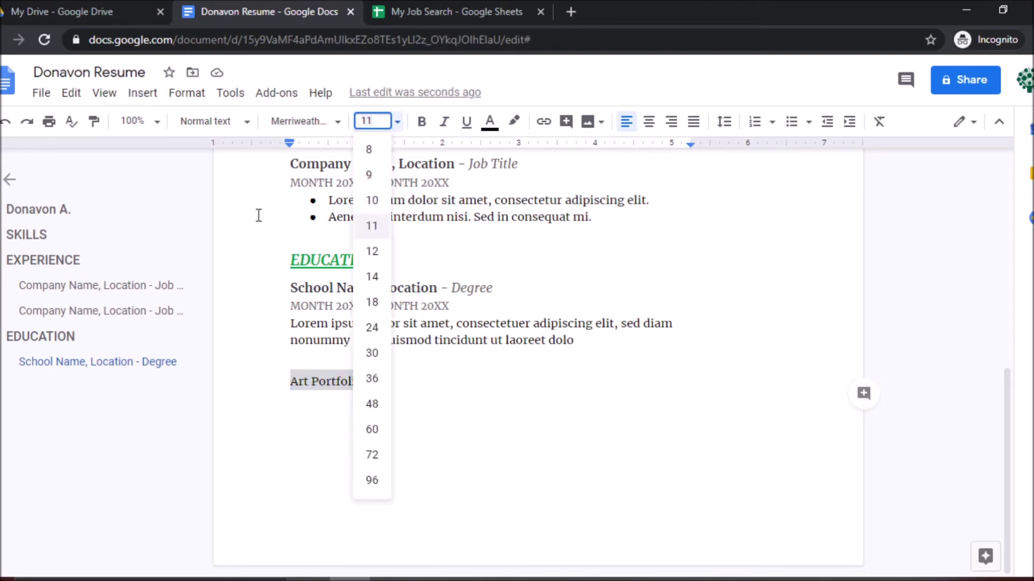
pyautogui.press('Return')
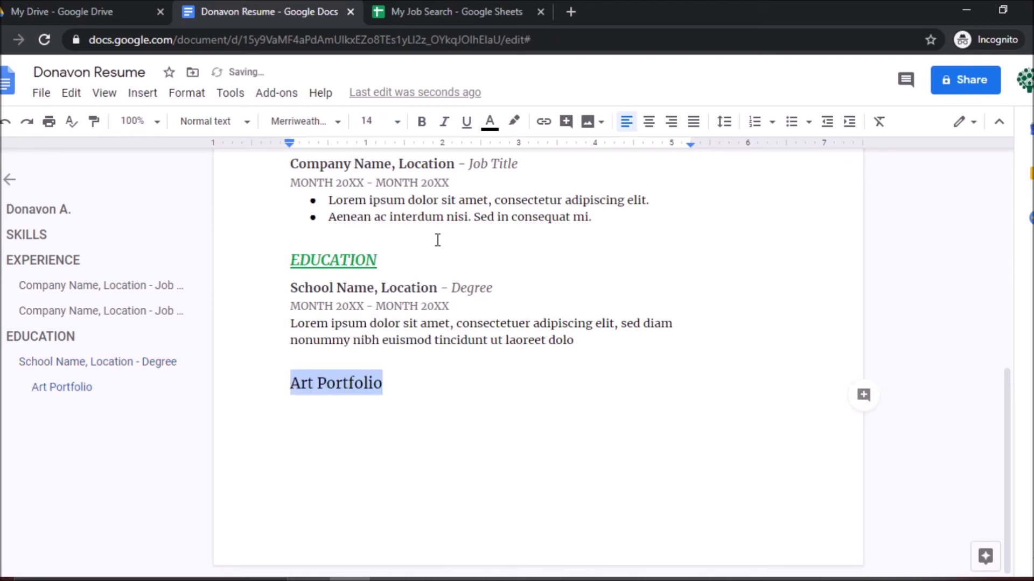
pyautogui.click(368, 261)
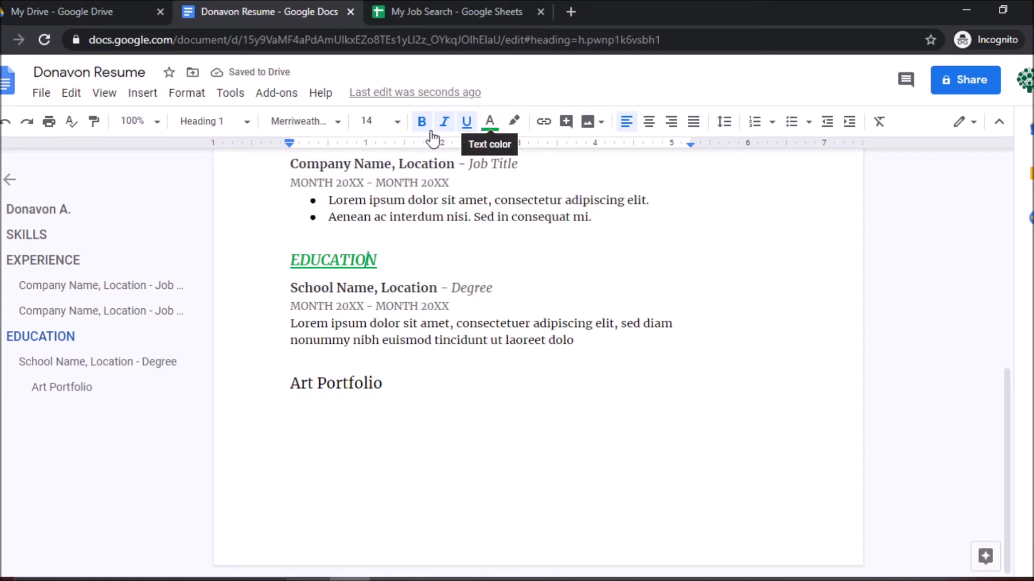
# - Color the Art Portfolio line the custom green
pyautogui.click(355, 383)
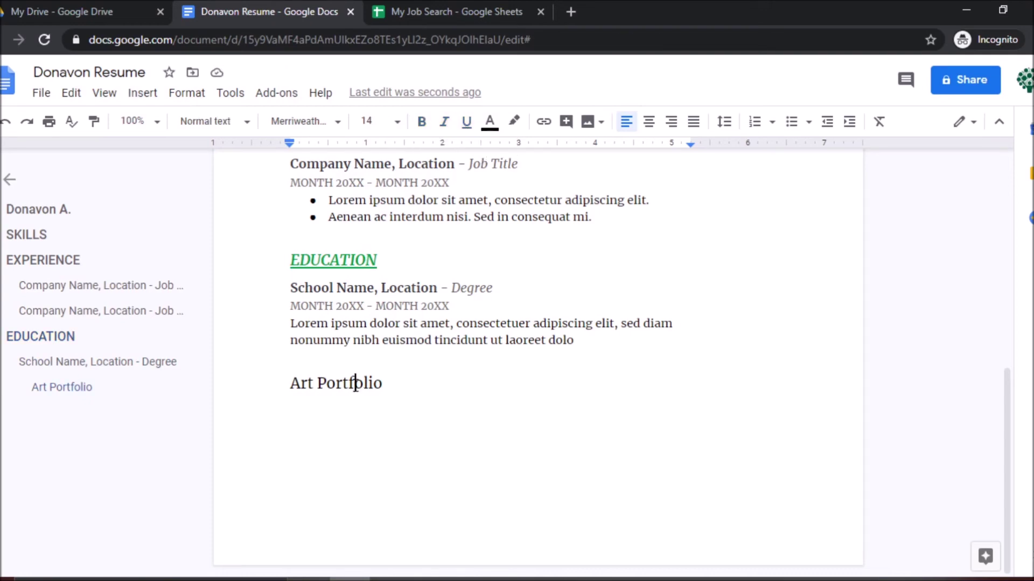
pyautogui.press('Home')
pyautogui.hotkey('shift', 'End')
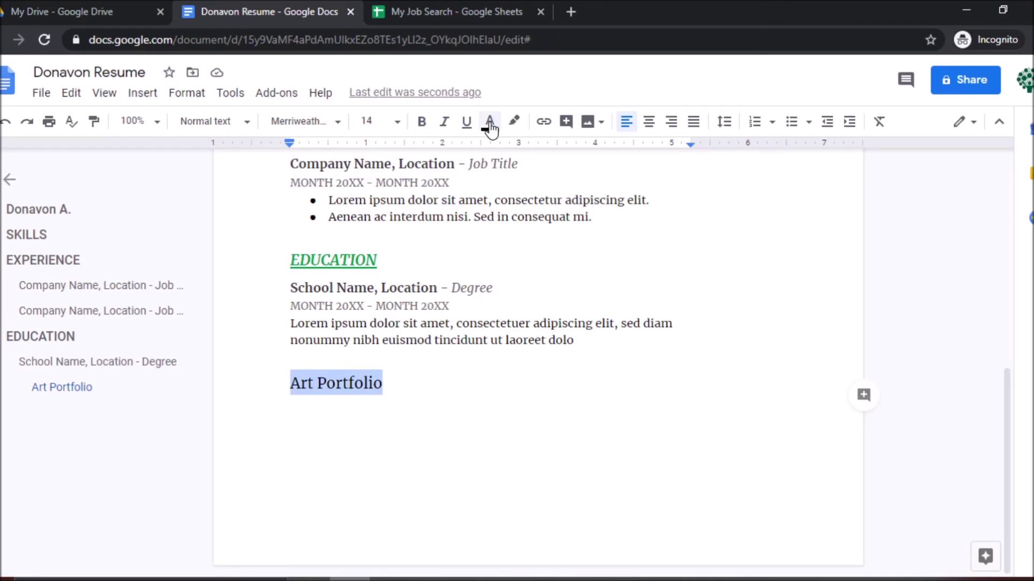
pyautogui.click(490, 123)
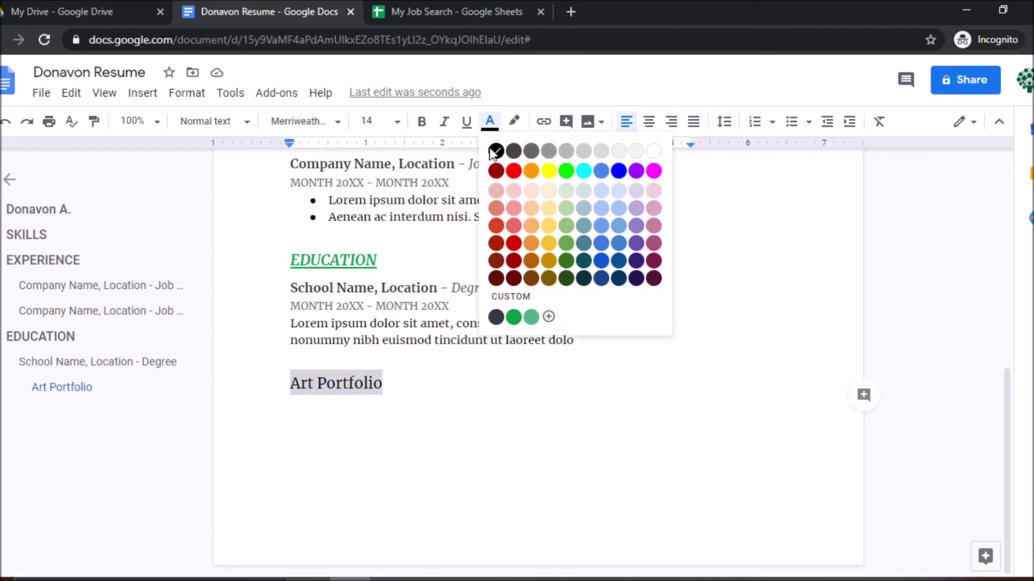
pyautogui.click(514, 318)
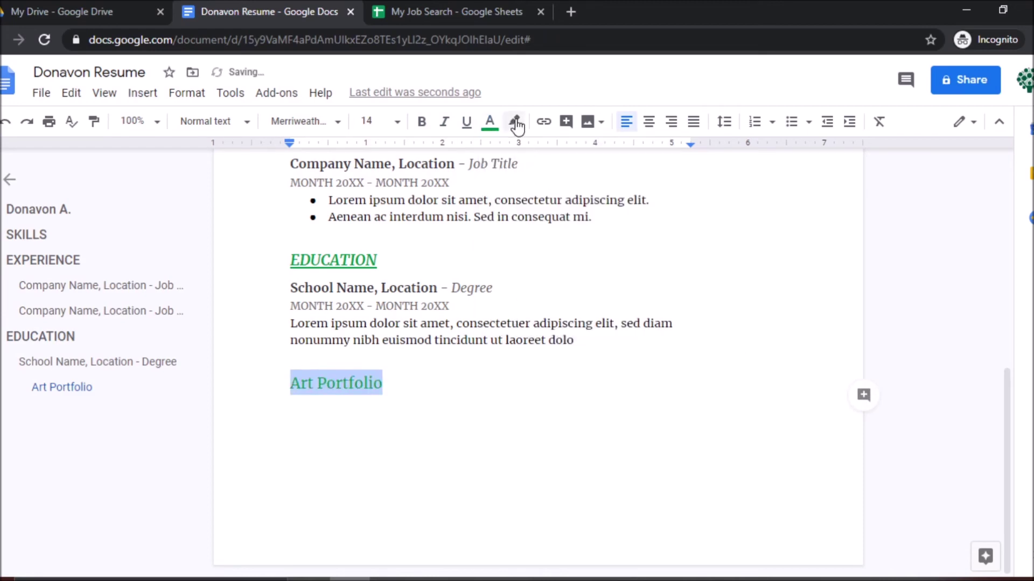
pyautogui.click(497, 128)
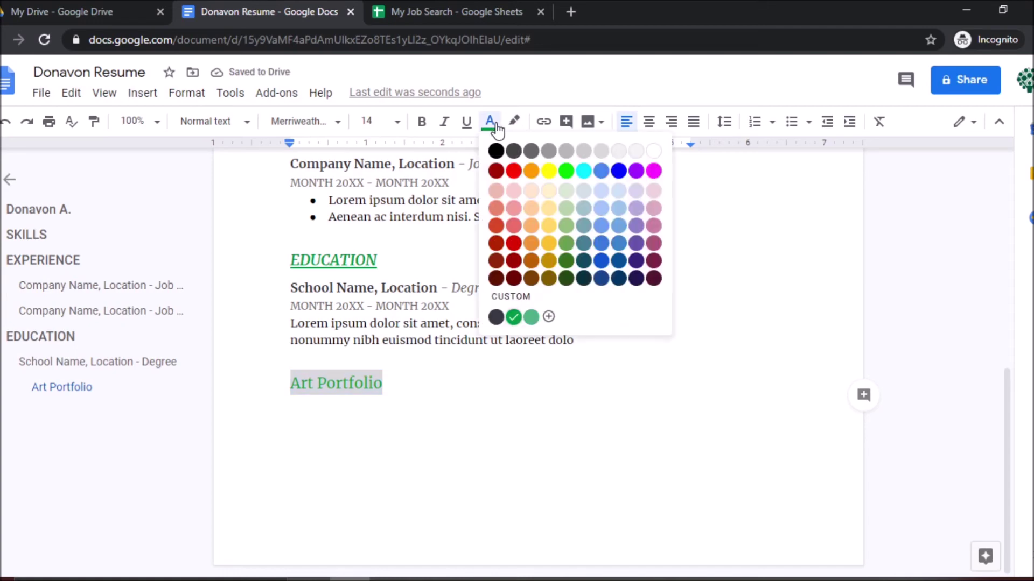
pyautogui.click(514, 318)
# - Make the Art Portfolio heading bold, italic and underlined
pyautogui.click(477, 392)
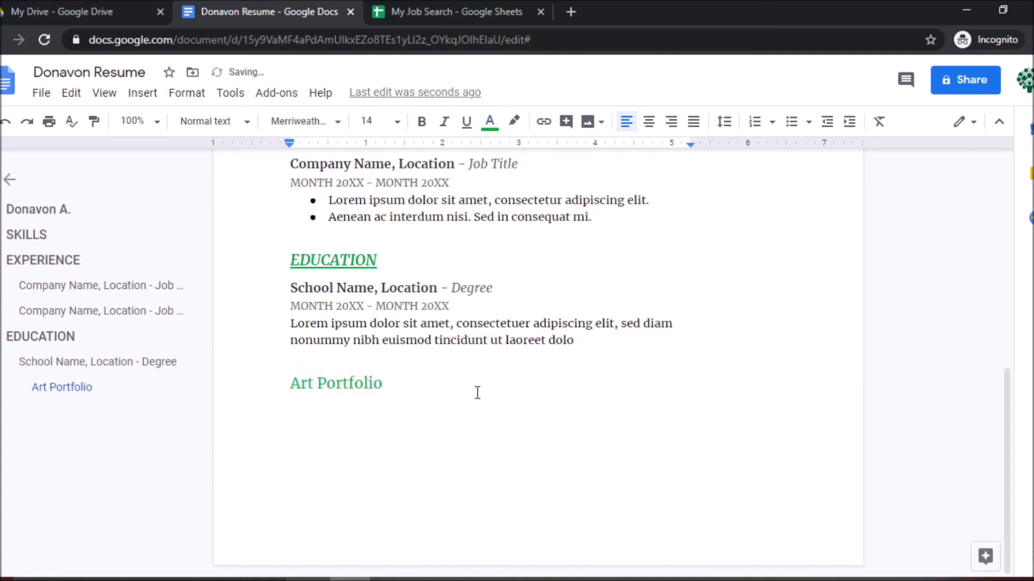
pyautogui.tripleClick(477, 393)
pyautogui.click(421, 122)
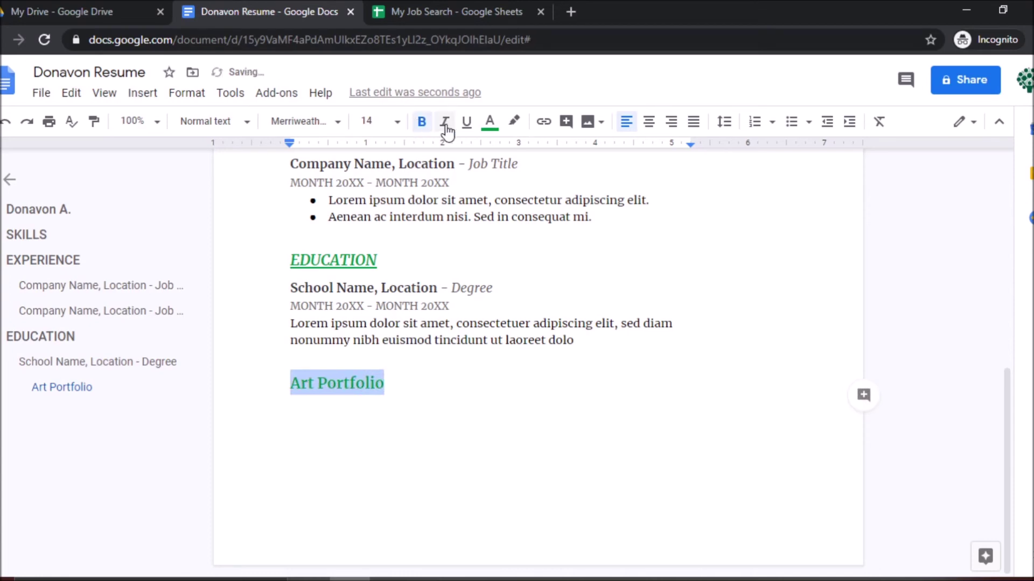
pyautogui.click(444, 124)
pyautogui.click(467, 125)
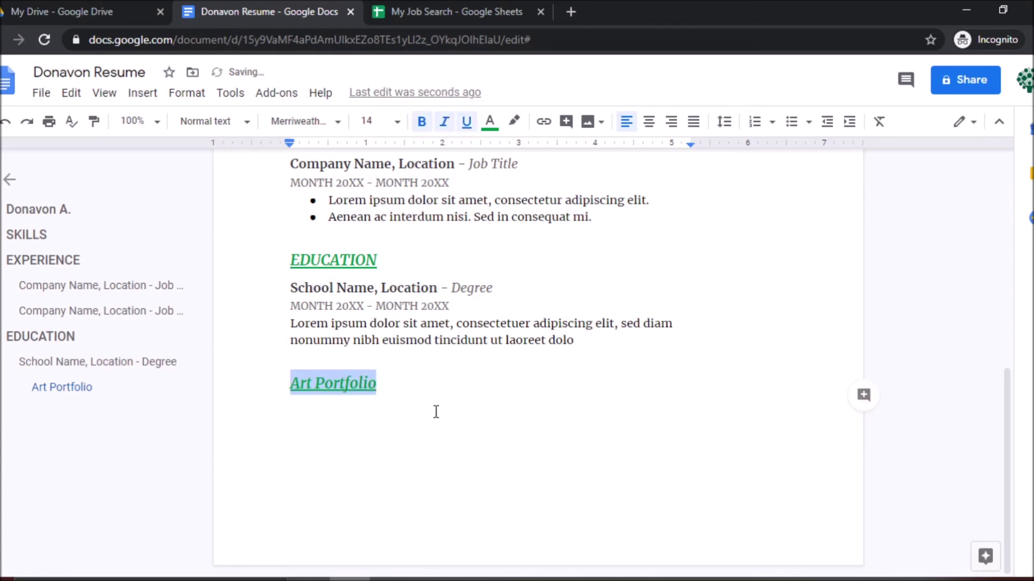
# - Compare the Art Portfolio heading's paragraph style and formatting with the EDUCATION heading
pyautogui.click(324, 261)
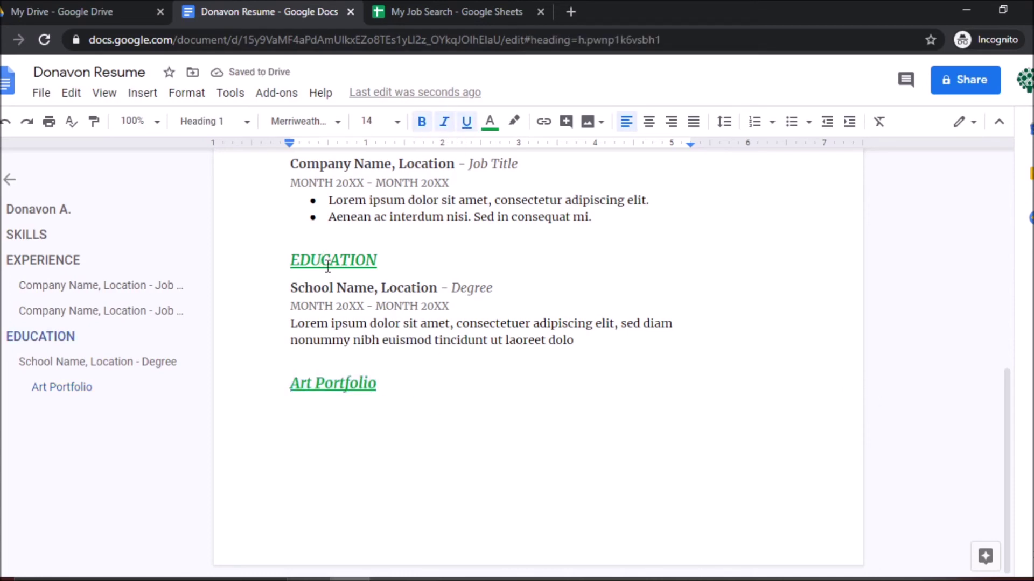
pyautogui.click(329, 361)
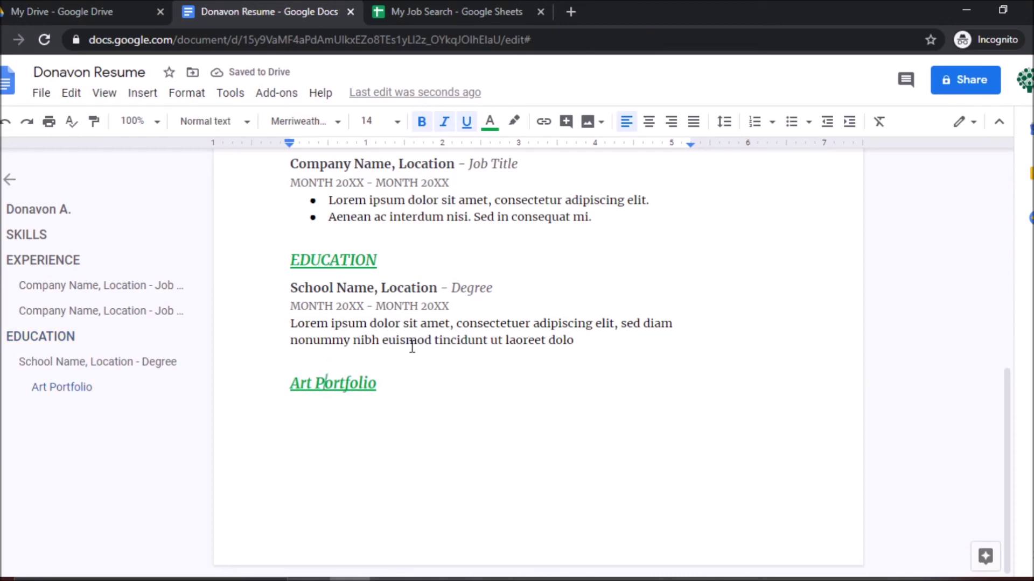
pyautogui.press('Right')
pyautogui.click(250, 129)
pyautogui.click(251, 128)
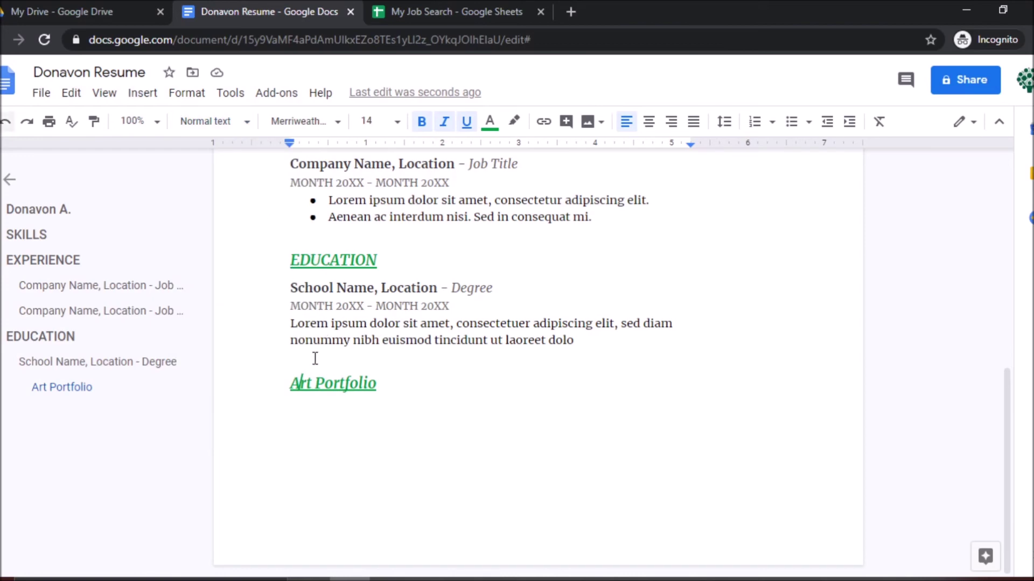
pyautogui.hotkey('ctrl', '\\')
pyautogui.click(316, 342)
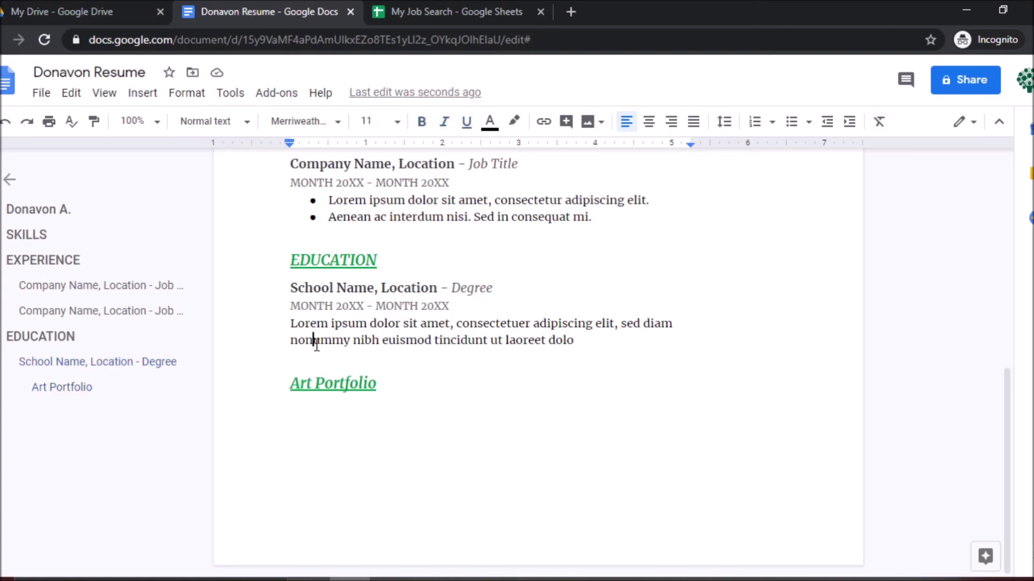
pyautogui.click(315, 379)
# - Retype the heading as 'ART PORTFOLIO' and add two blank lines below it
pyautogui.moveTo(309, 383); pyautogui.dragTo(376, 383)
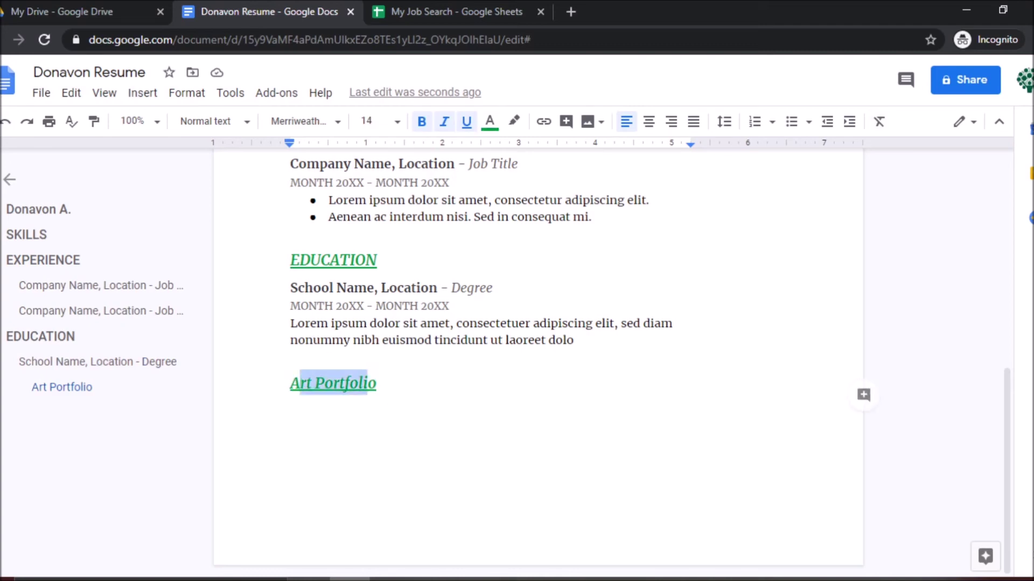
pyautogui.write('ART')
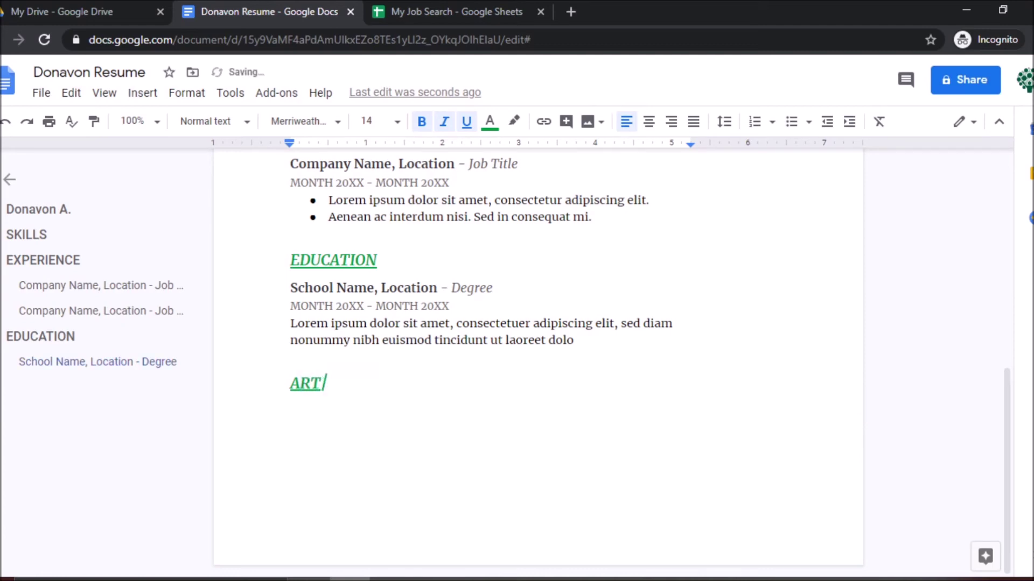
pyautogui.write(' PORT')
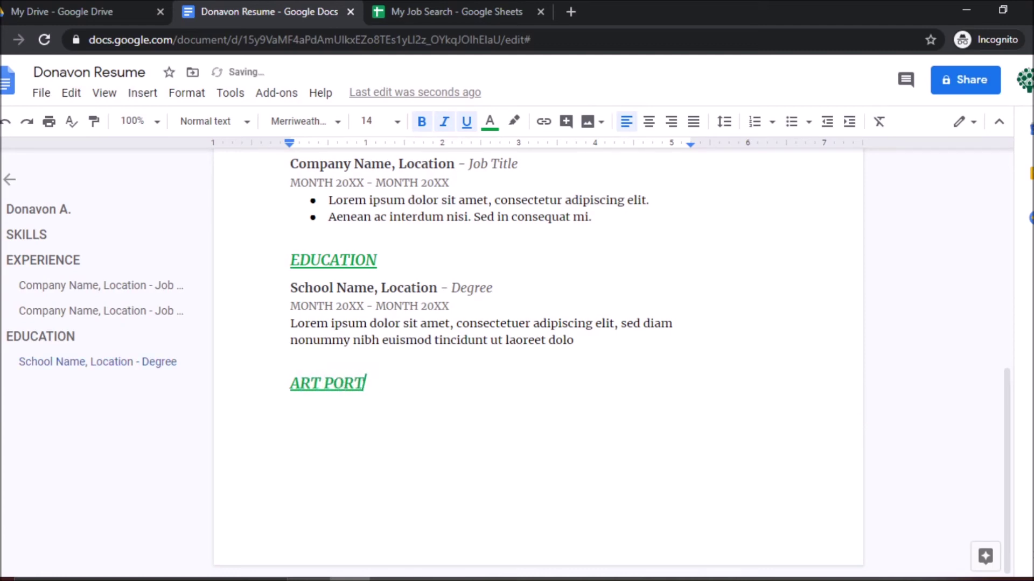
pyautogui.write('FOLIO')
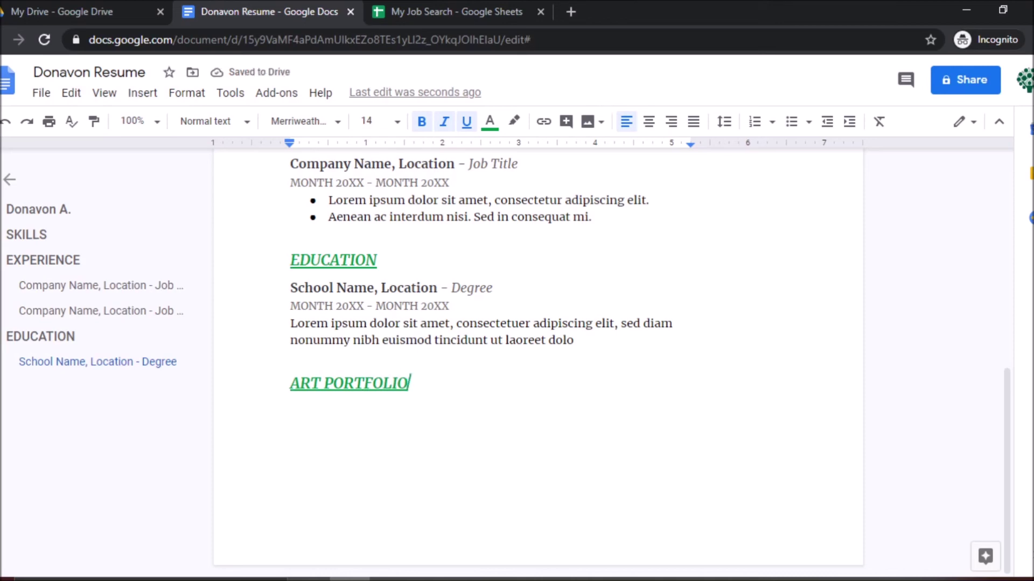
pyautogui.press('Return')
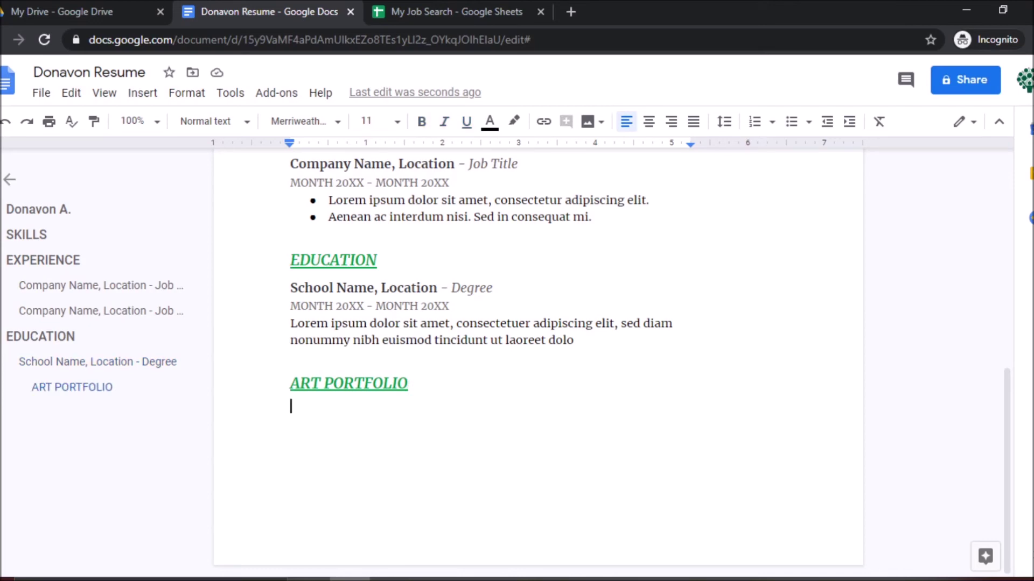
pyautogui.press('Return')
pyautogui.write('My ar')
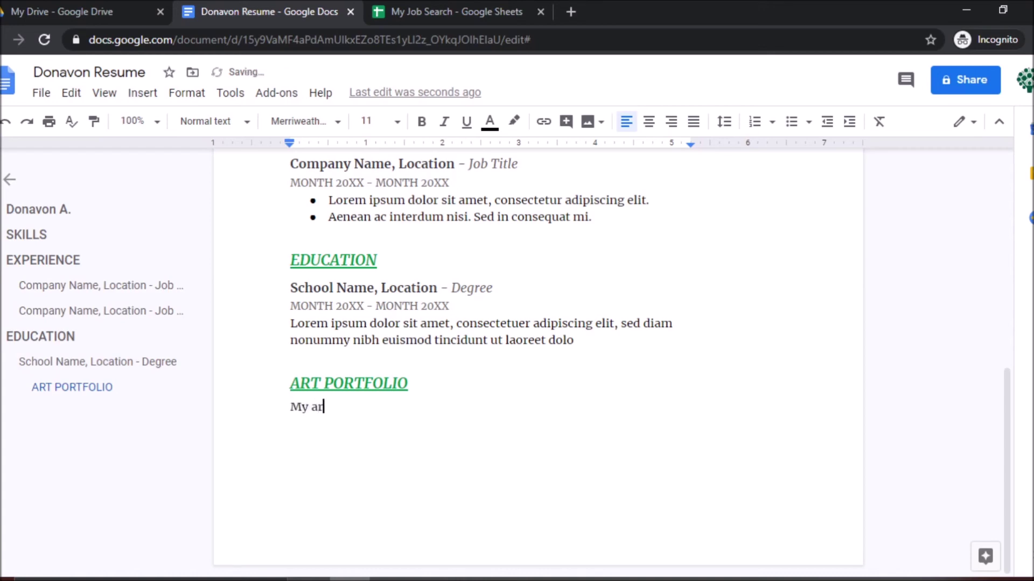
pyautogui.write('t website:')
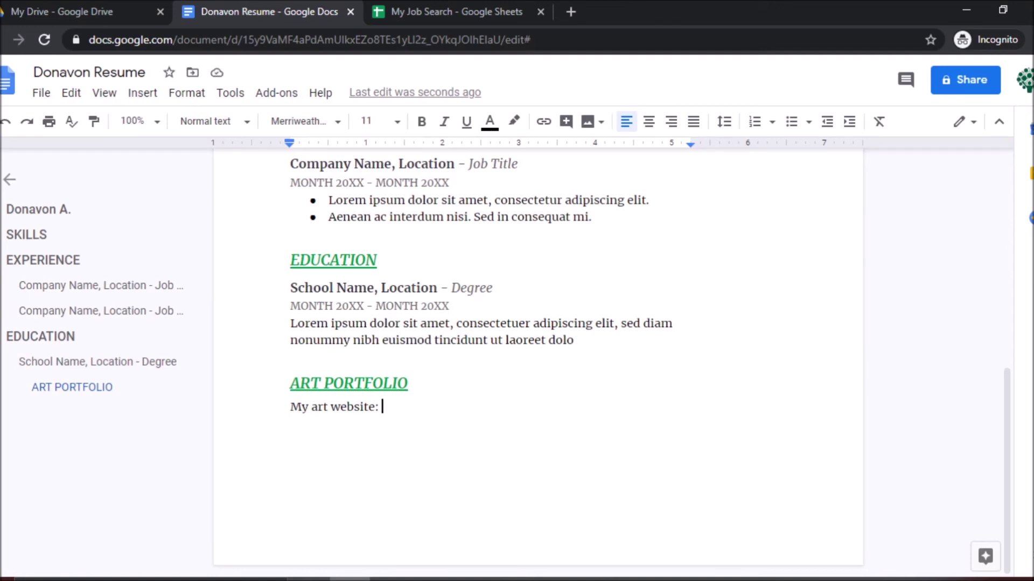
pyautogui.write('www.example')
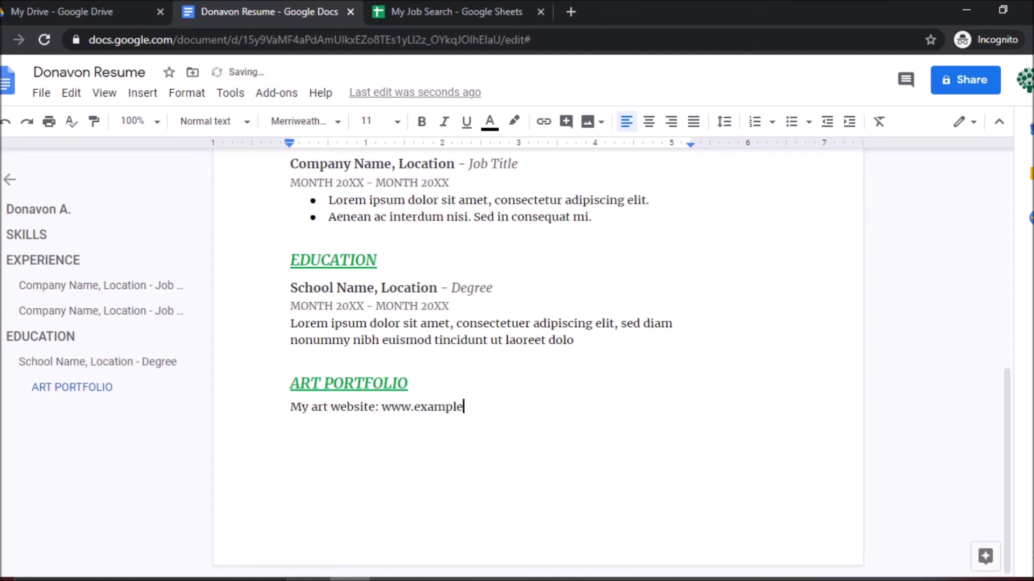
pyautogui.write('.com')
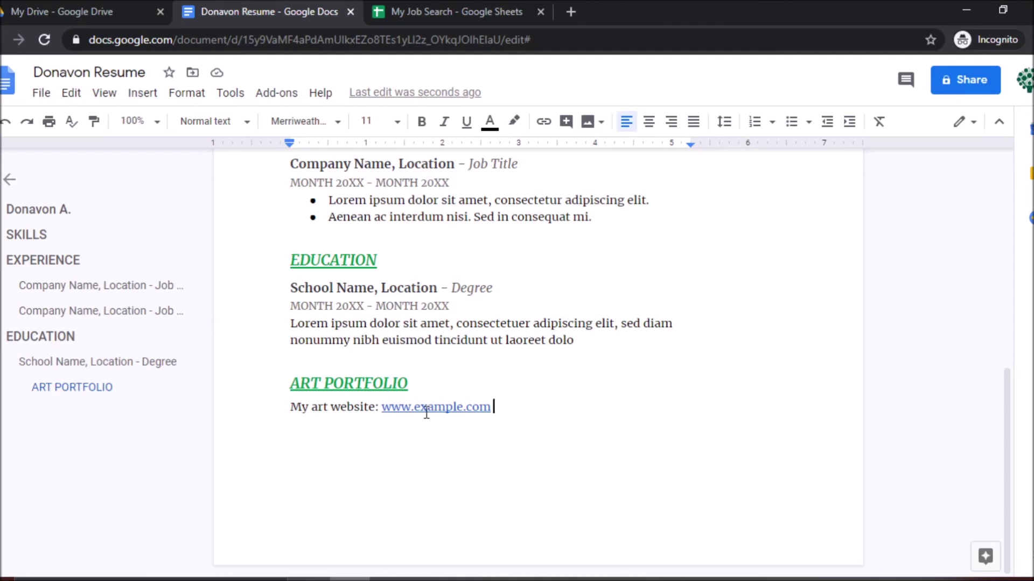
pyautogui.click(456, 408)
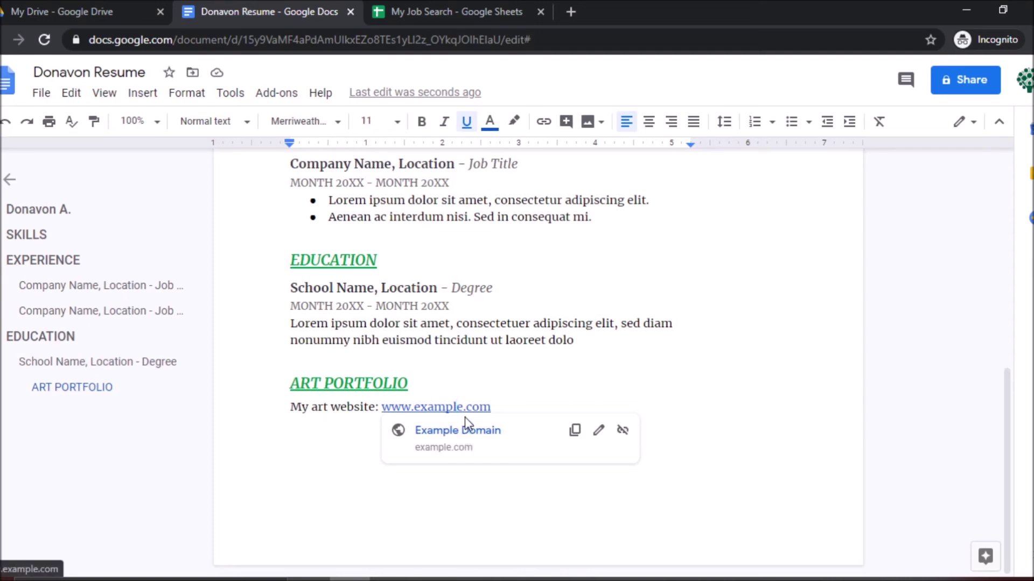
pyautogui.click(511, 413)
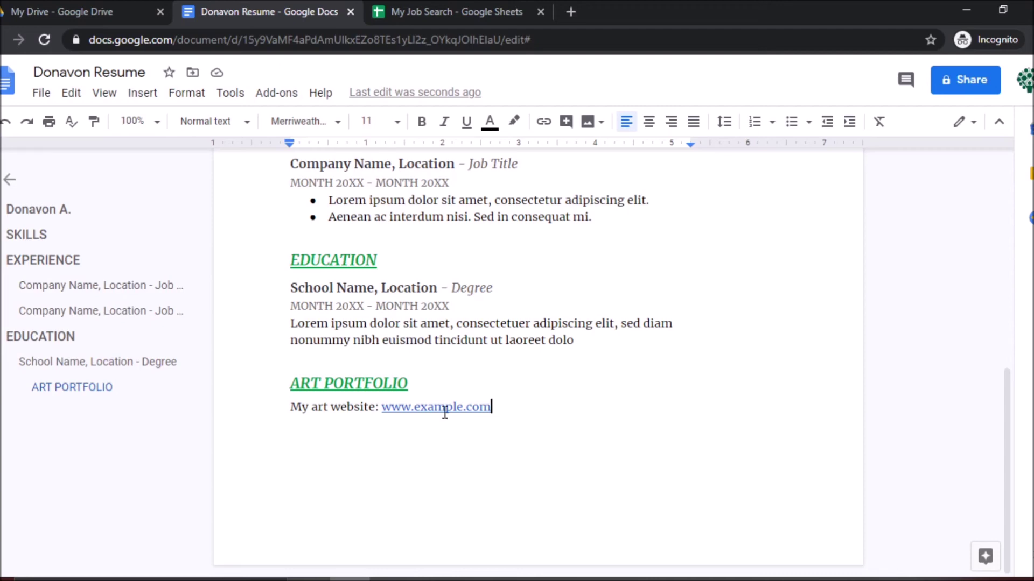
pyautogui.press('Home')
pyautogui.press('End')
pyautogui.press('BackSpace')
pyautogui.press('BackSpace')
pyautogui.press('BackSpace')
pyautogui.press('BackSpace')
pyautogui.press('BackSpace')
pyautogui.press('BackSpace')
pyautogui.press('BackSpace')
pyautogui.press('BackSpace')
pyautogui.press('BackSpace')
pyautogui.press('BackSpace')
pyautogui.press('BackSpace')
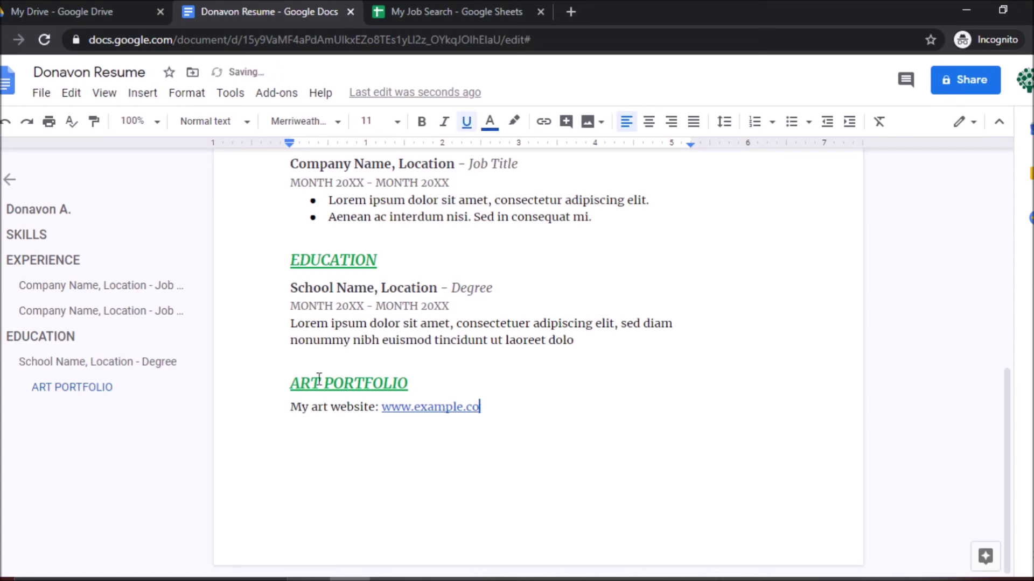
pyautogui.press('BackSpace')
pyautogui.press('BackSpace')
pyautogui.press('BackSpace')
pyautogui.press('BackSpace')
pyautogui.press('BackSpace')
pyautogui.press('BackSpace')
pyautogui.press('BackSpace')
pyautogui.press('BackSpace')
pyautogui.press('BackSpace')
pyautogui.press('BackSpace')
pyautogui.press('BackSpace')
pyautogui.press('BackSpace')
pyautogui.press('BackSpace')
pyautogui.press('BackSpace')
pyautogui.press('BackSpace')
pyautogui.press('BackSpace')
pyautogui.press('BackSpace')
pyautogui.press('BackSpace')
pyautogui.press('BackSpace')
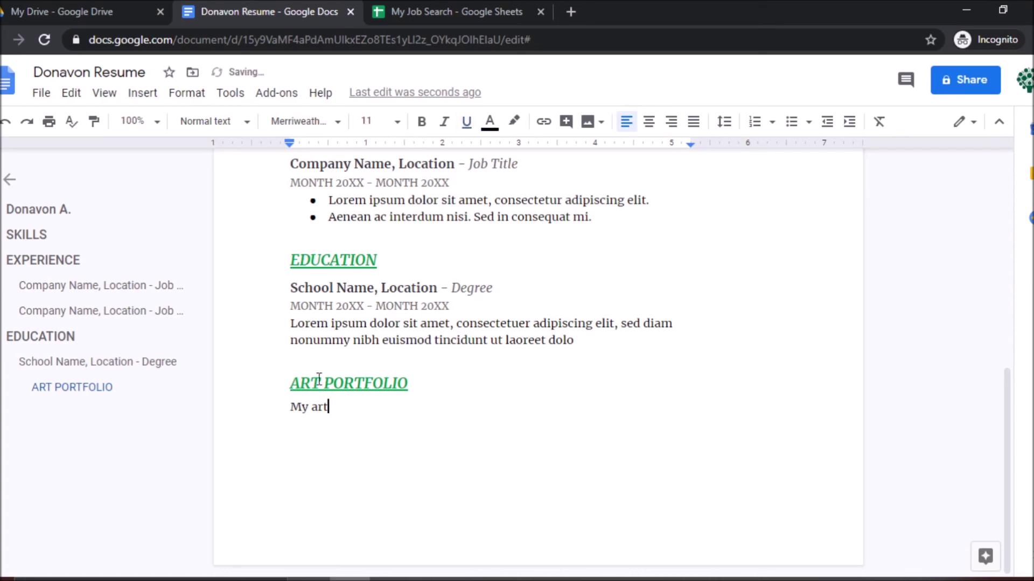
pyautogui.press('BackSpace')
pyautogui.press('BackSpace')
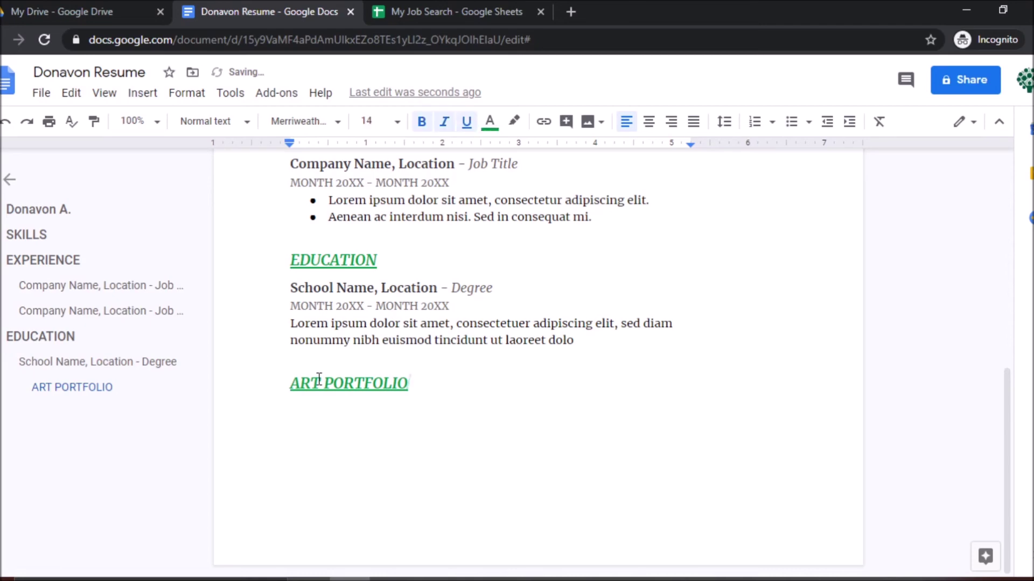
pyautogui.press('Return')
# - Type 'Click here to view my art online.' and select the sentence
pyautogui.write('My art we')
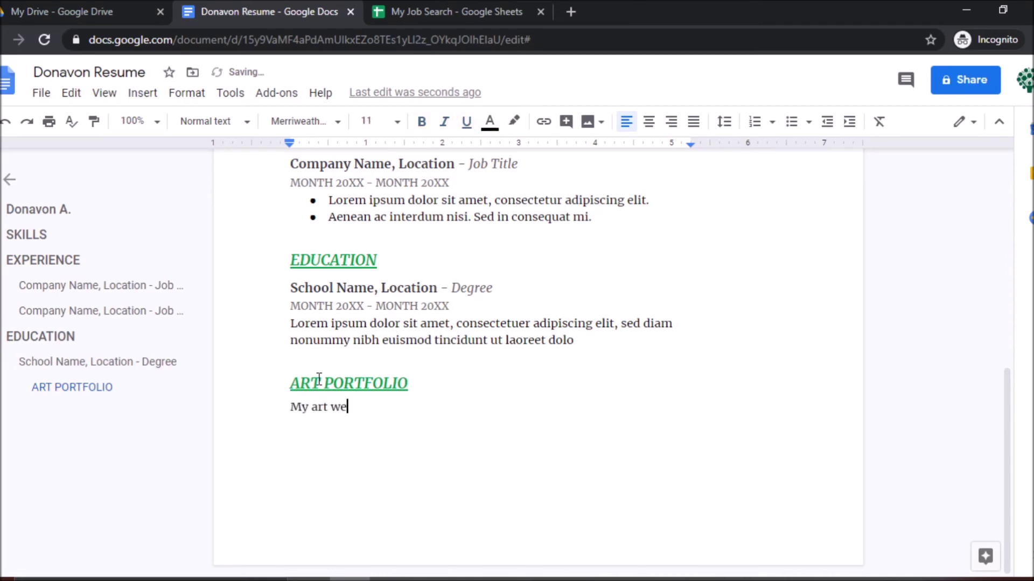
pyautogui.hotkey('shift', 'Home')
pyautogui.press('BackSpace')
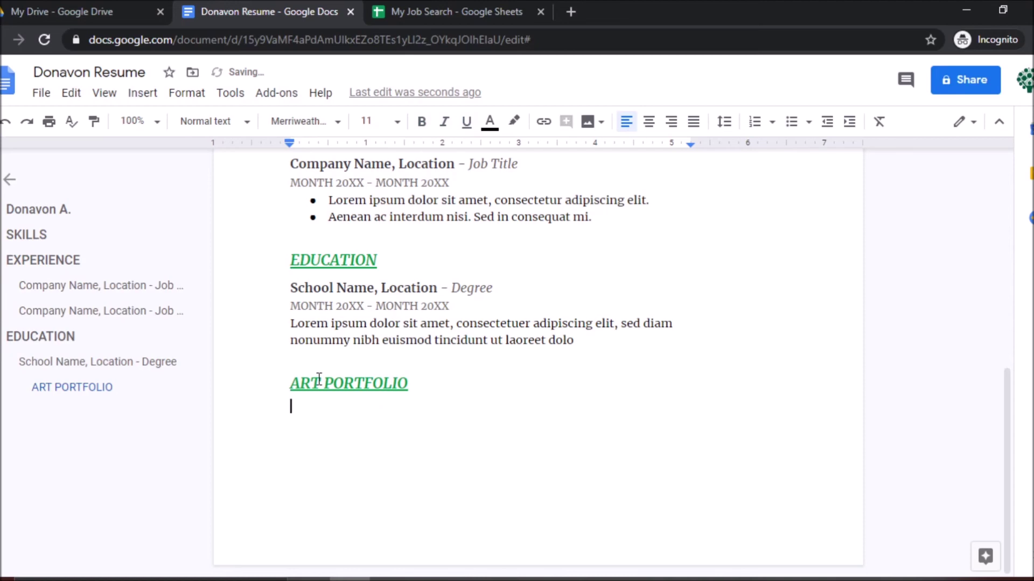
pyautogui.write('Click here to vi')
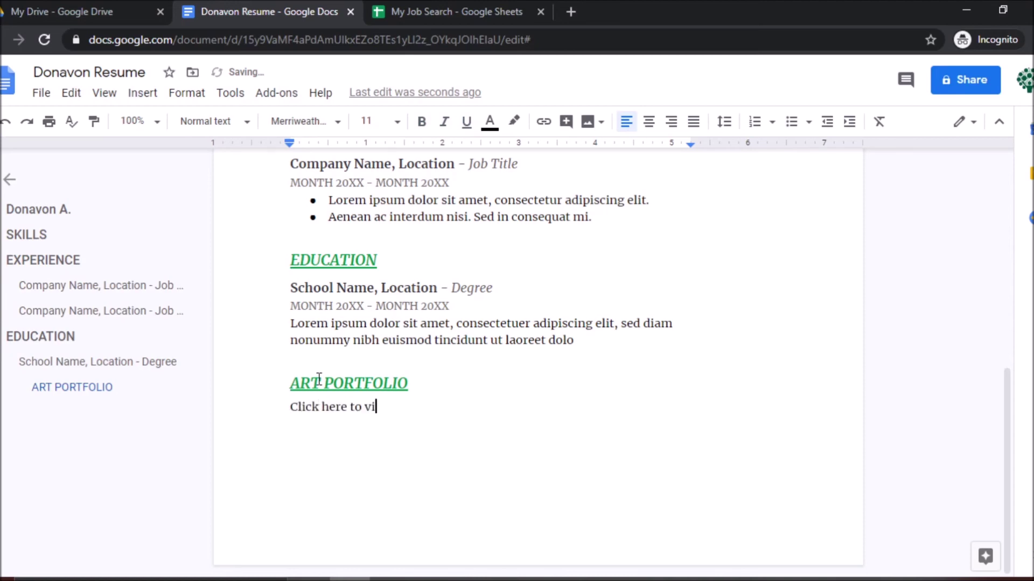
pyautogui.write('ew my art onl')
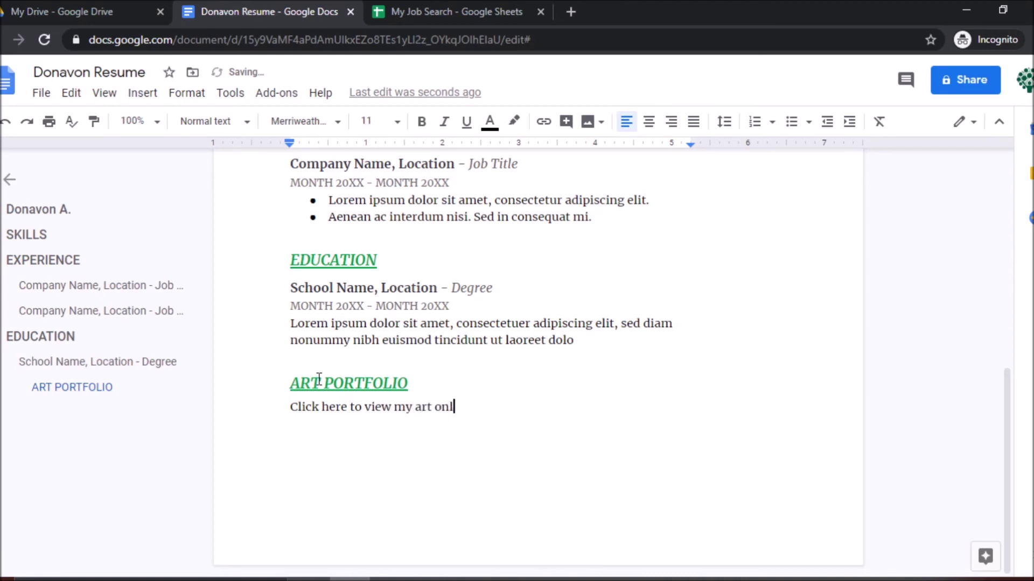
pyautogui.write('ine.')
pyautogui.doubleClick(498, 406)
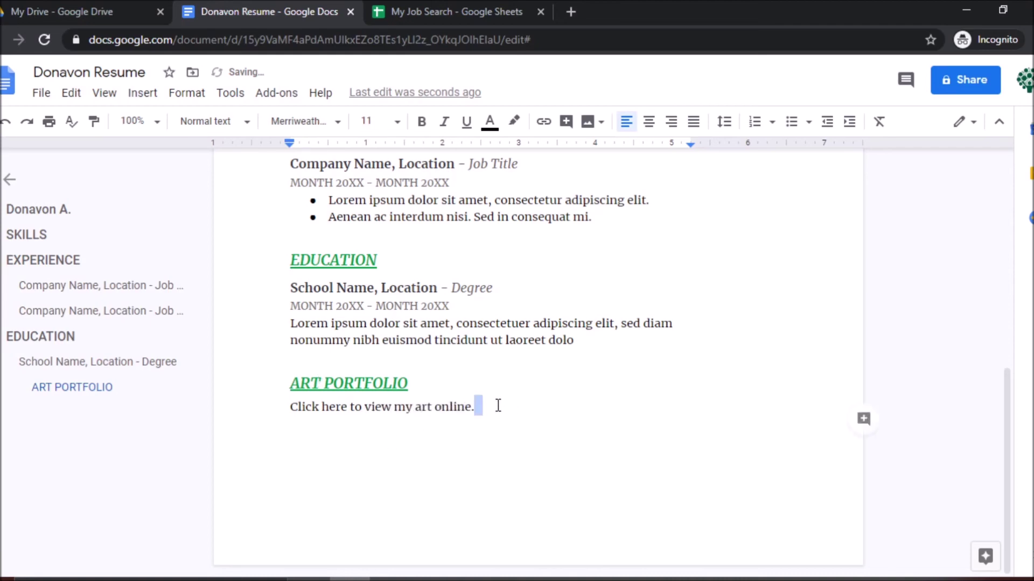
pyautogui.moveTo(498, 406); pyautogui.dragTo(270, 414)
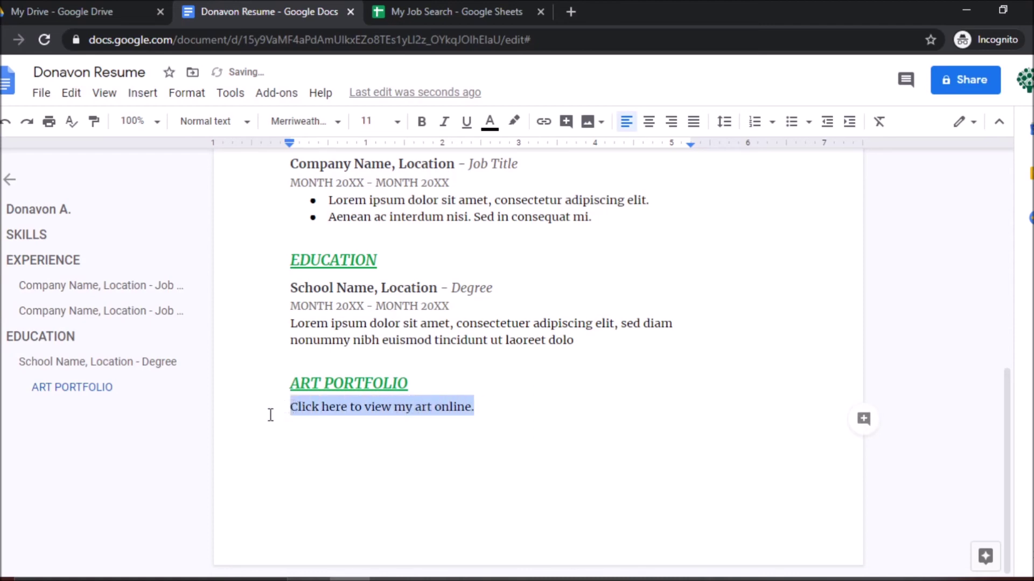
pyautogui.click(545, 127)
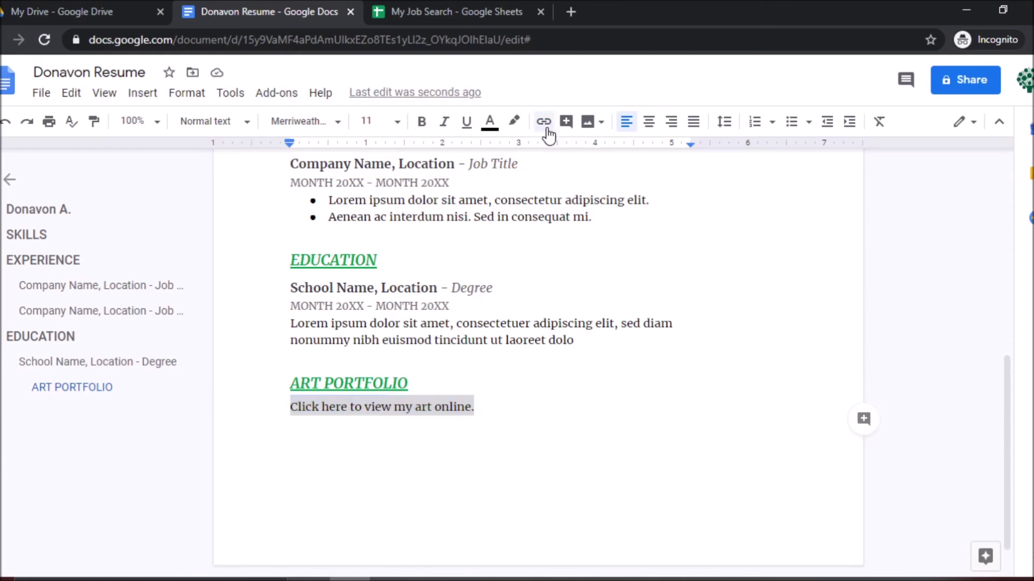
pyautogui.write('w')
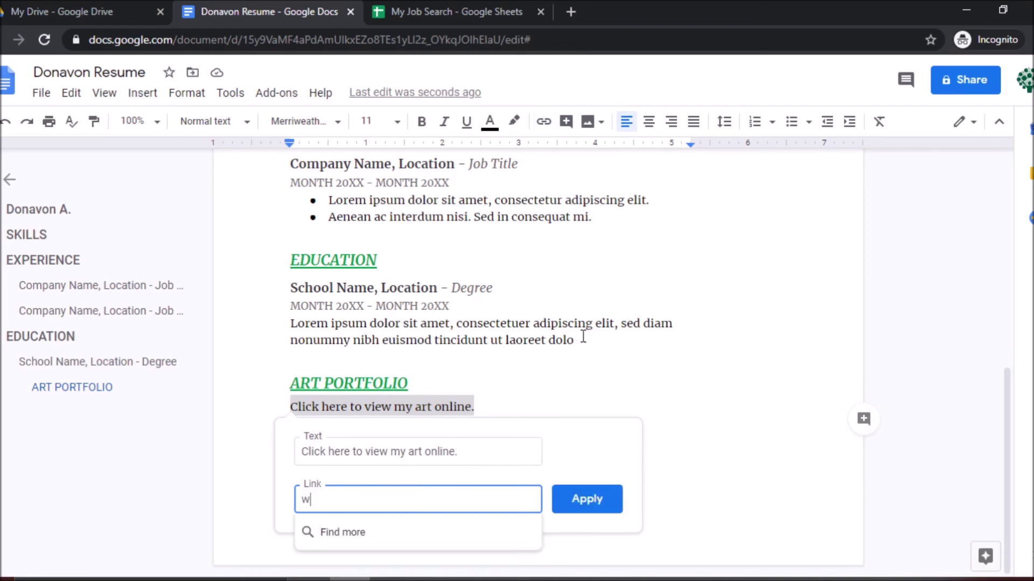
pyautogui.write('ww.ex')
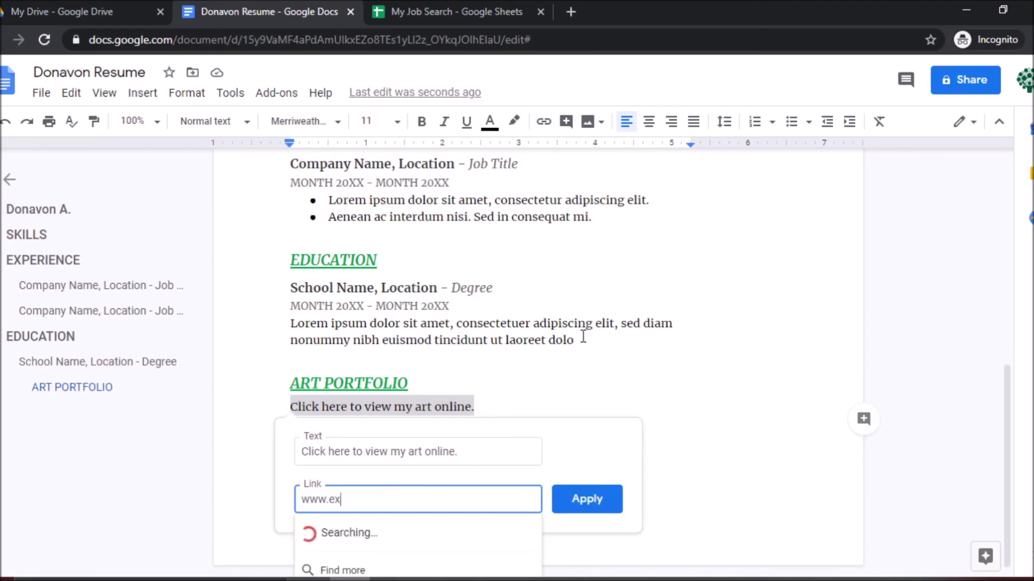
pyautogui.write('ample.com')
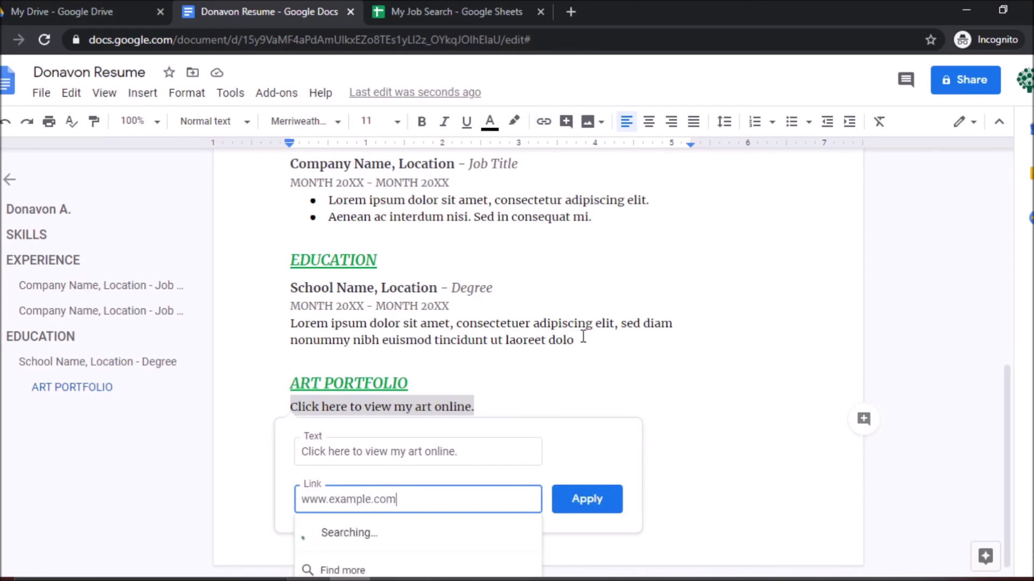
pyautogui.click(596, 500)
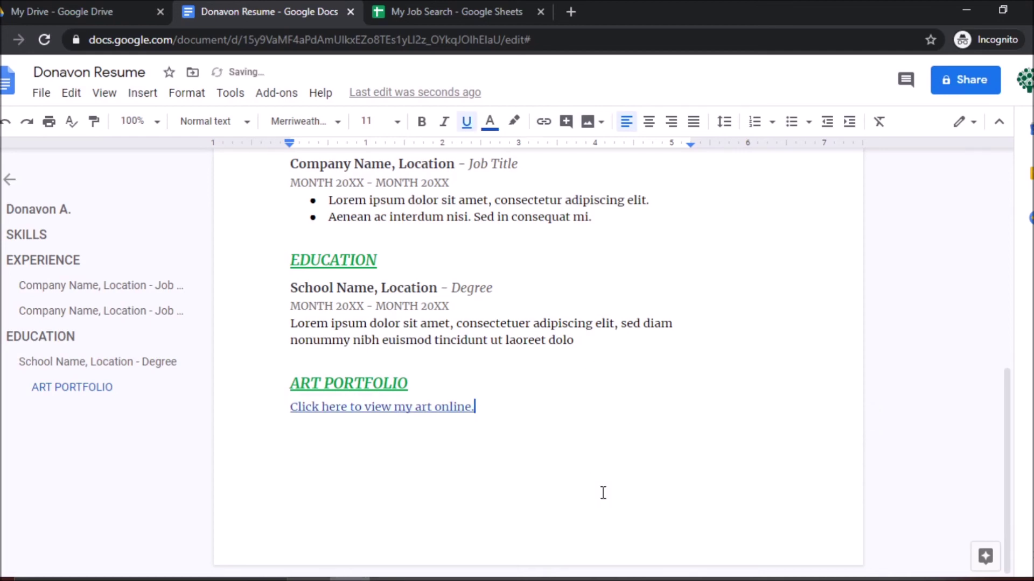
pyautogui.click(436, 408)
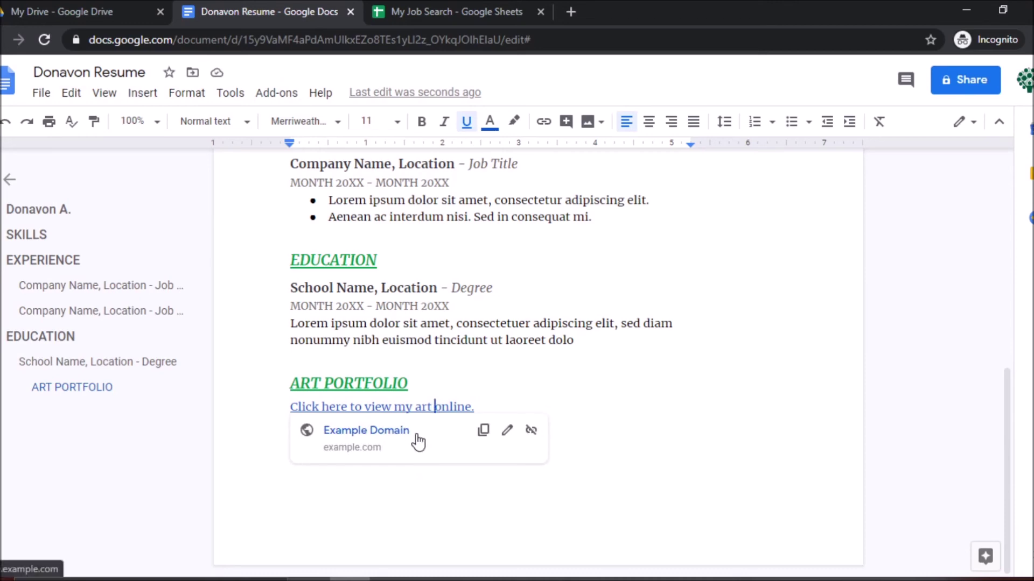
pyautogui.moveTo(442, 341); pyautogui.dragTo(450, 341)
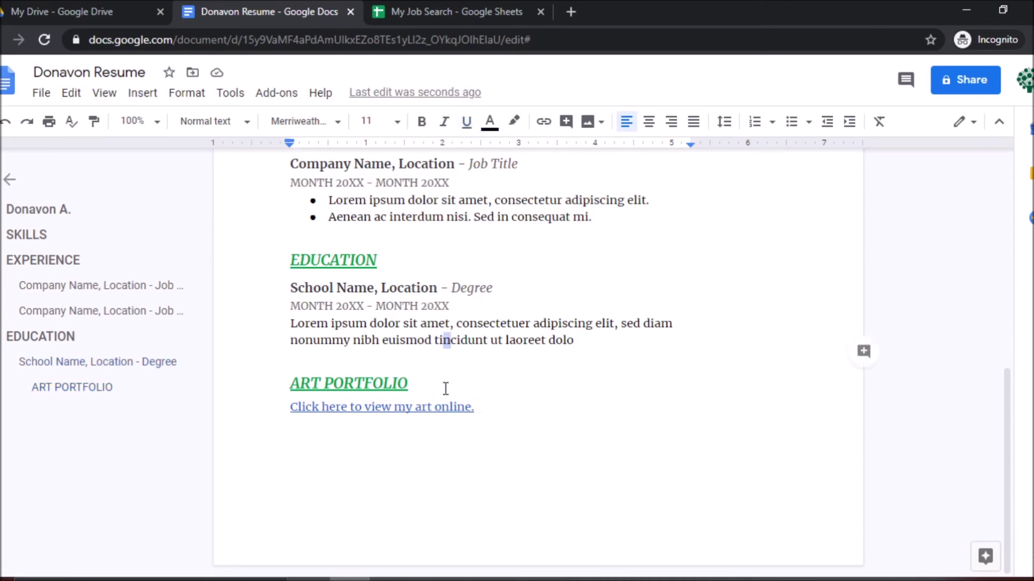
pyautogui.click(438, 406)
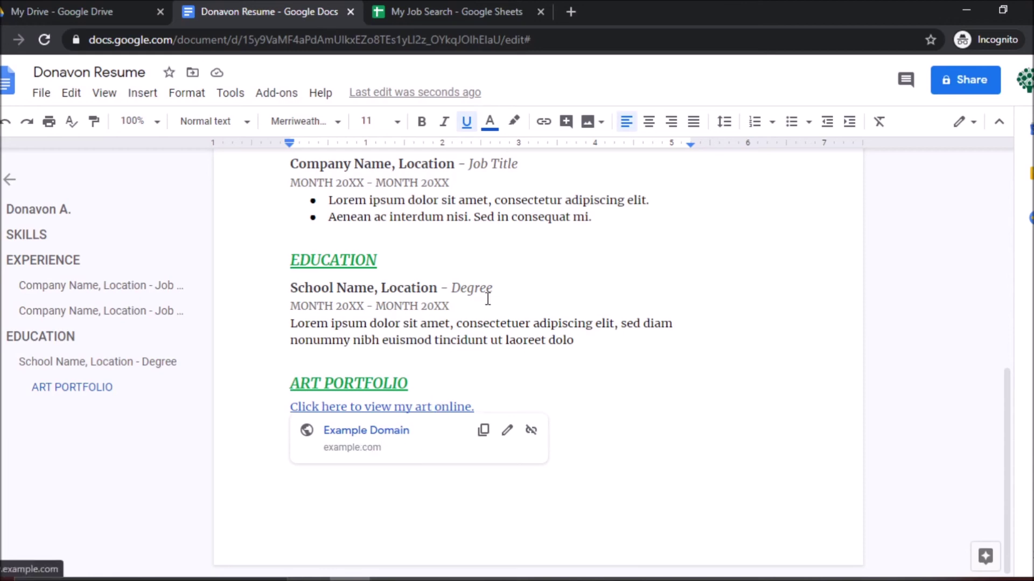
pyautogui.click(656, 444)
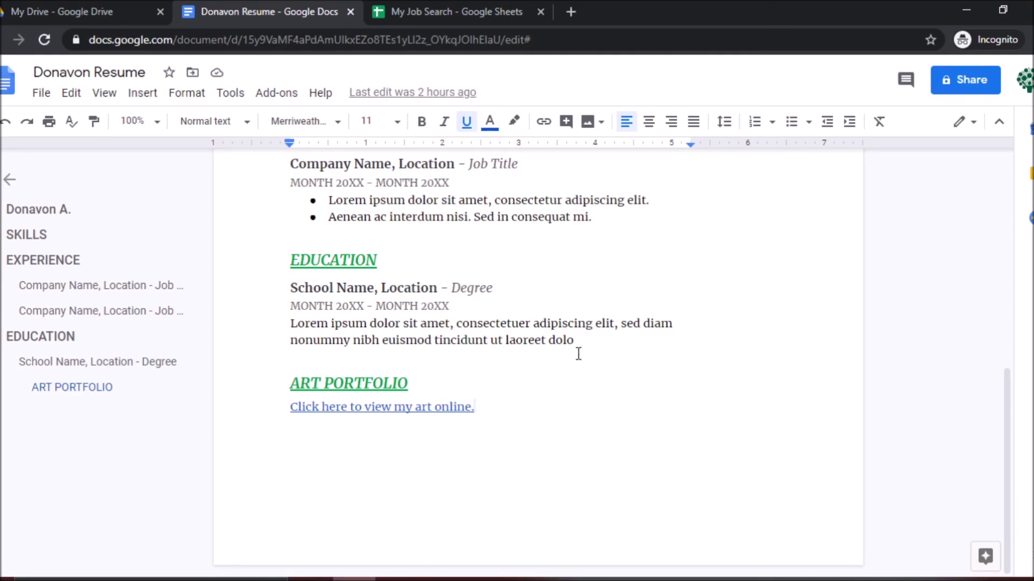
pyautogui.scroll(6, 634, 291)
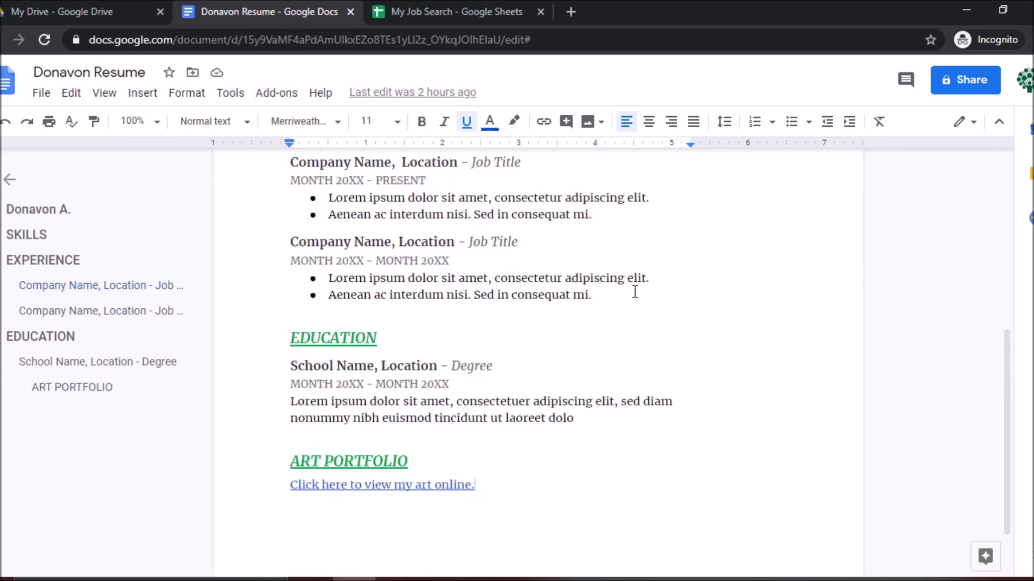
pyautogui.scroll(2, 634, 291)
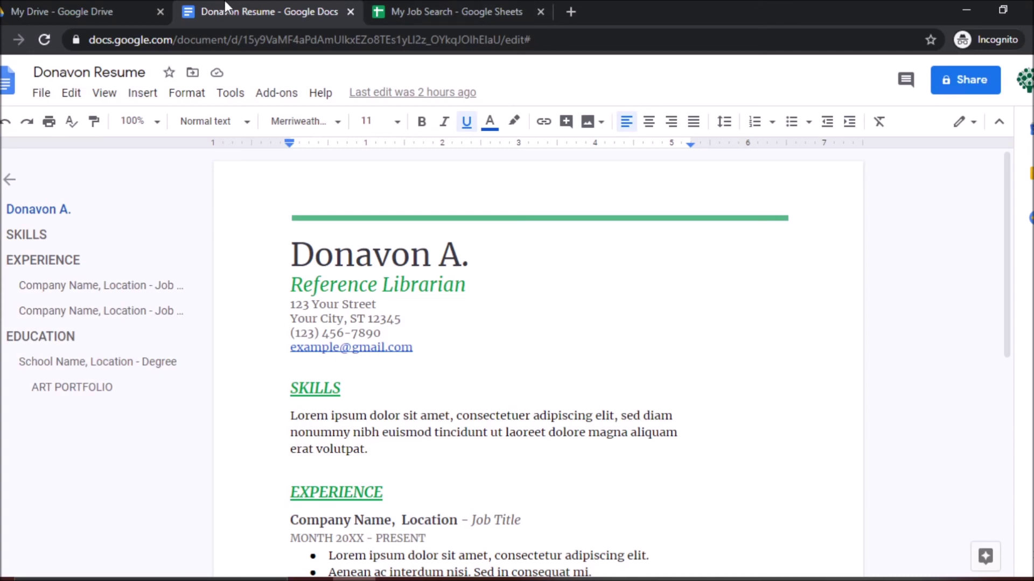
pyautogui.scroll(-3, 394, 198)
pyautogui.scroll(3, 394, 198)
# - Make a copy of the resume, dropping the 'Copy of' prefix and appending ' - Graphic Design' to its name
pyautogui.click(47, 100)
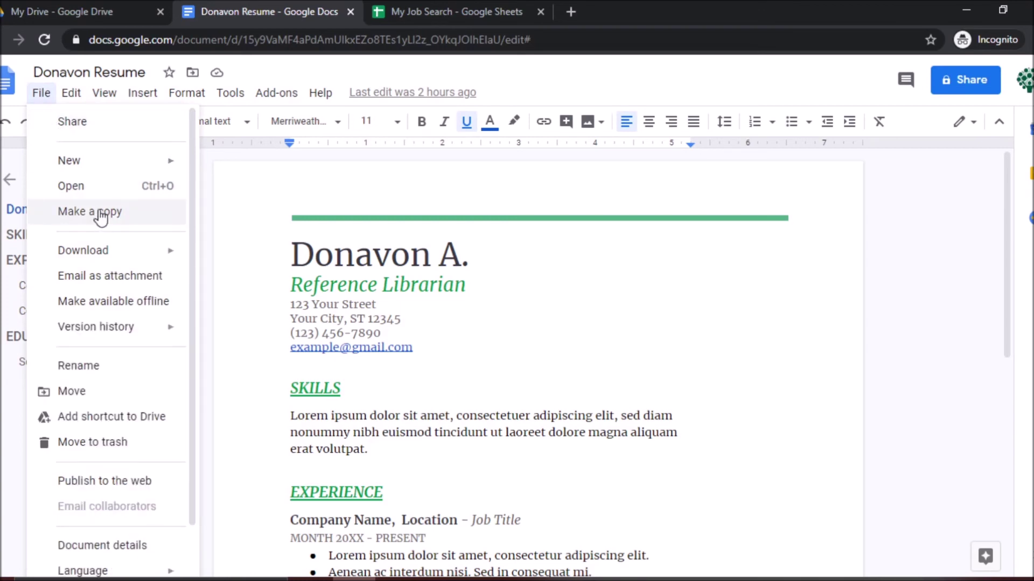
pyautogui.click(68, 214)
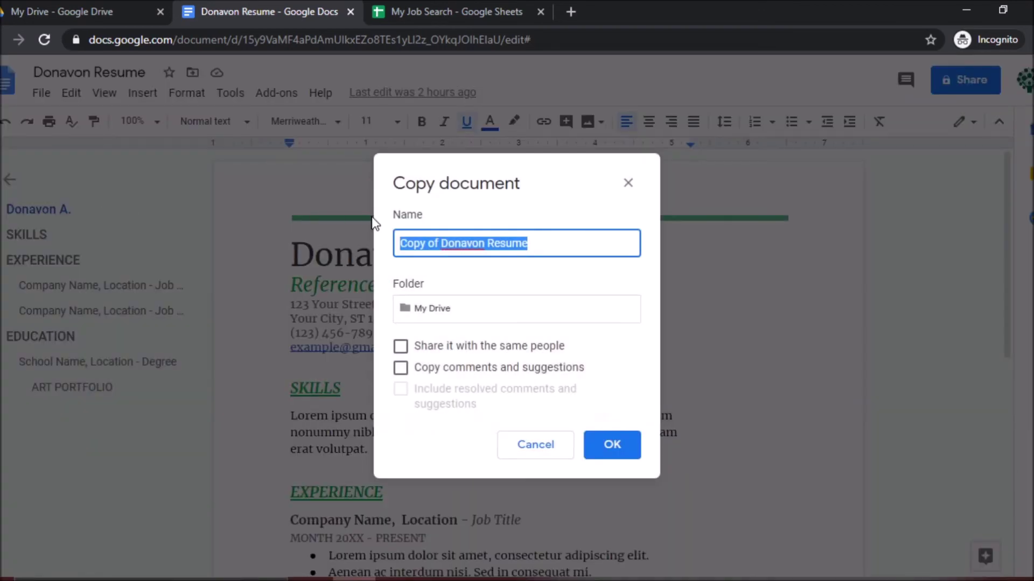
pyautogui.click(444, 243)
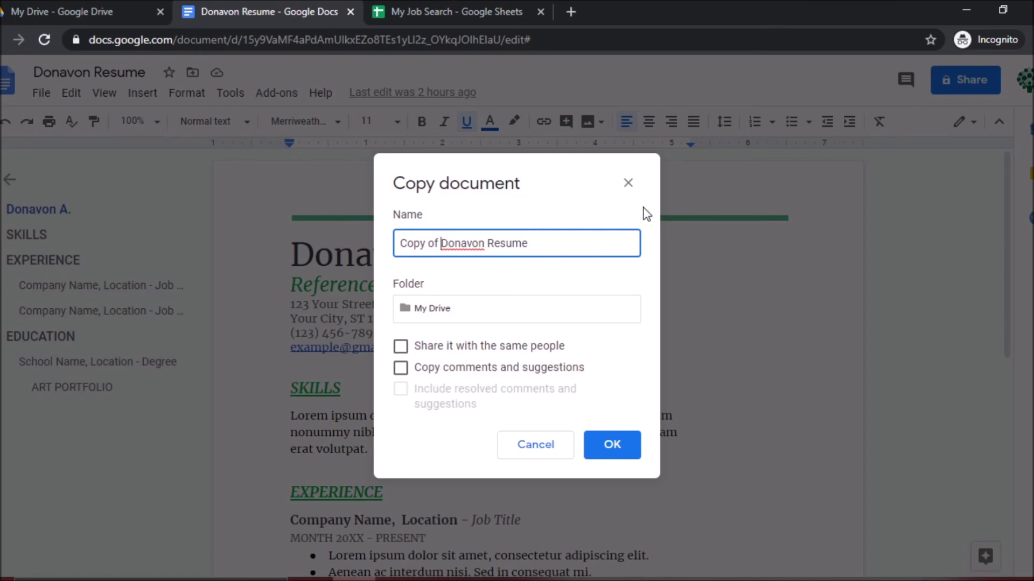
pyautogui.hotkey('shift', 'Home')
pyautogui.press('BackSpace')
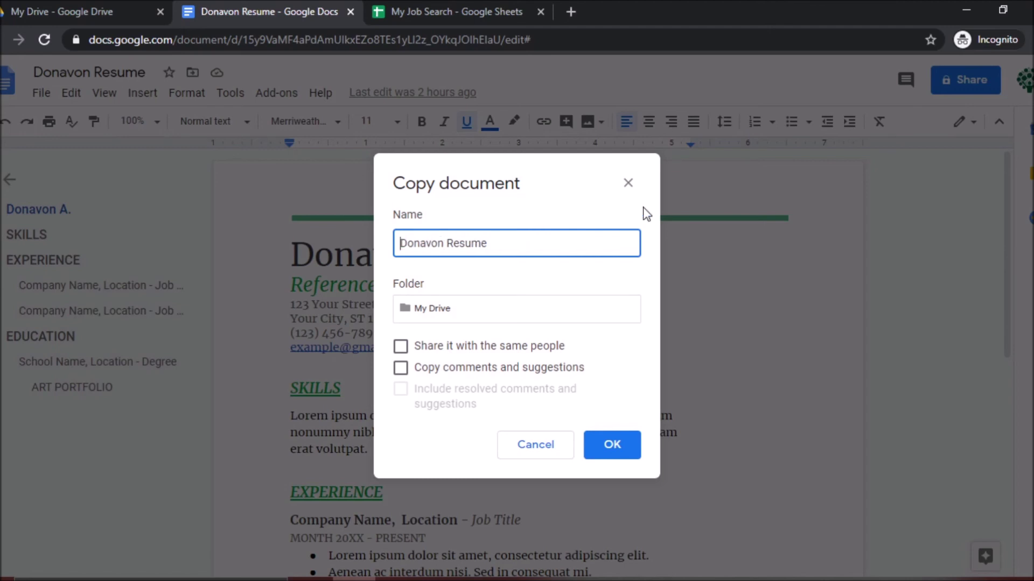
pyautogui.press('End')
pyautogui.write('- Graphic Design')
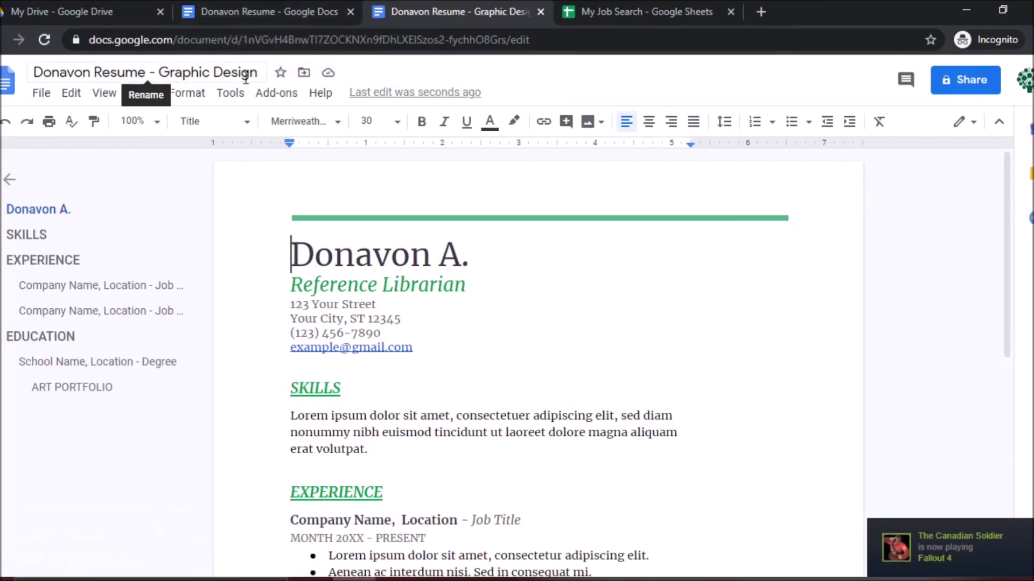
# - In the original resume, delete the ART PORTFOLIO heading, its link line and the blank line above
pyautogui.click(289, 7)
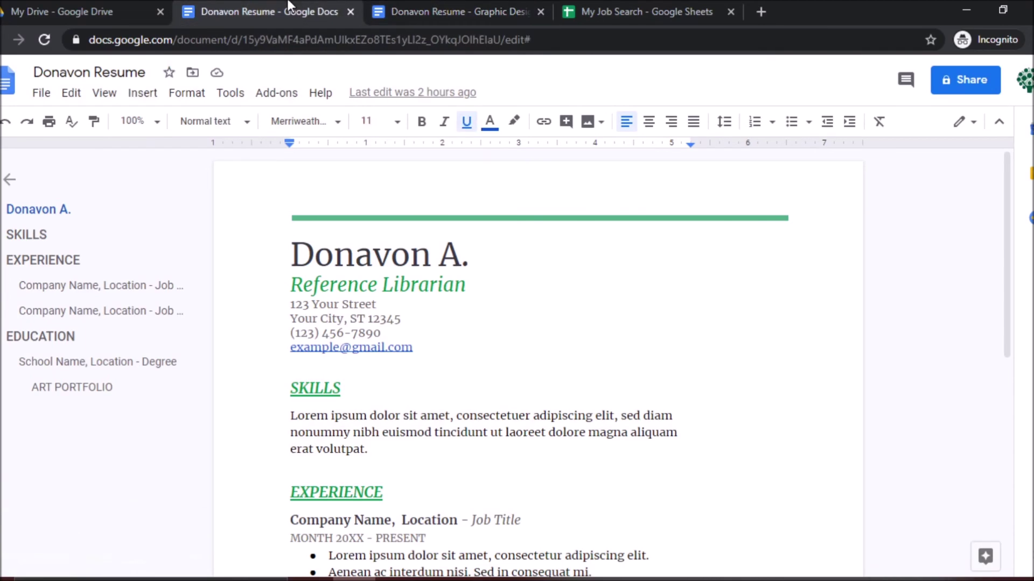
pyautogui.scroll(-1, 519, 385)
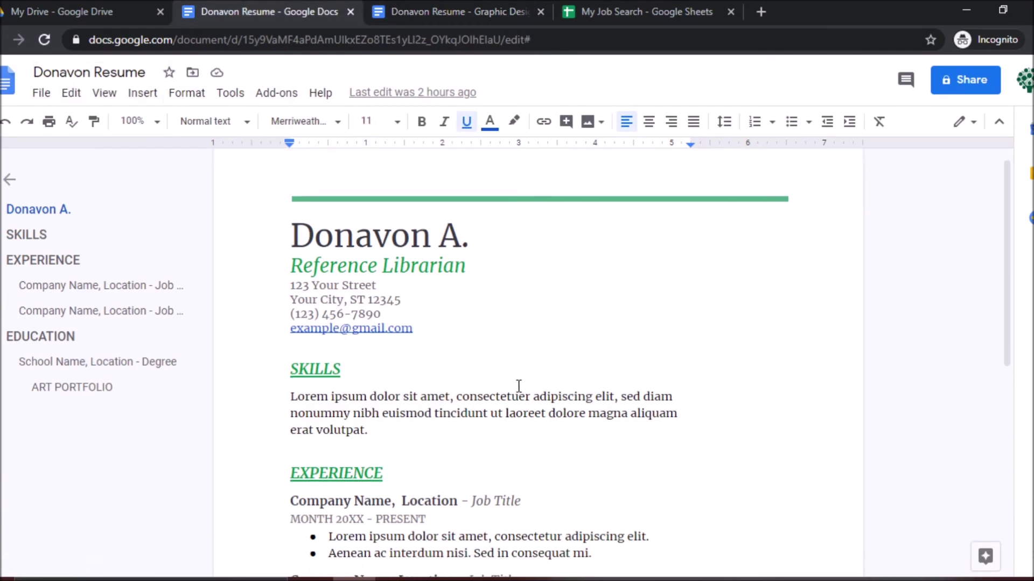
pyautogui.scroll(-6, 519, 385)
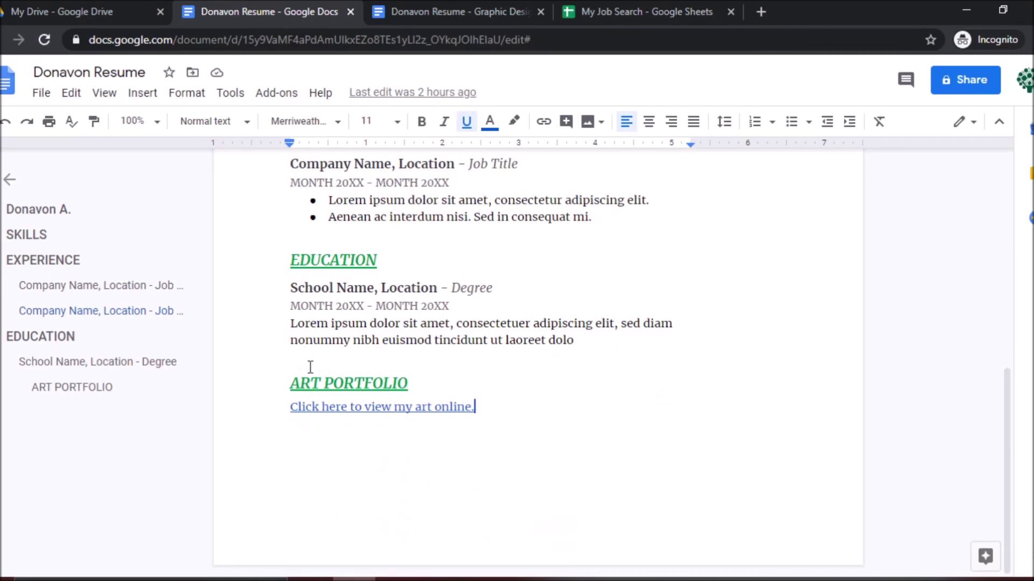
pyautogui.moveTo(313, 363); pyautogui.dragTo(521, 411)
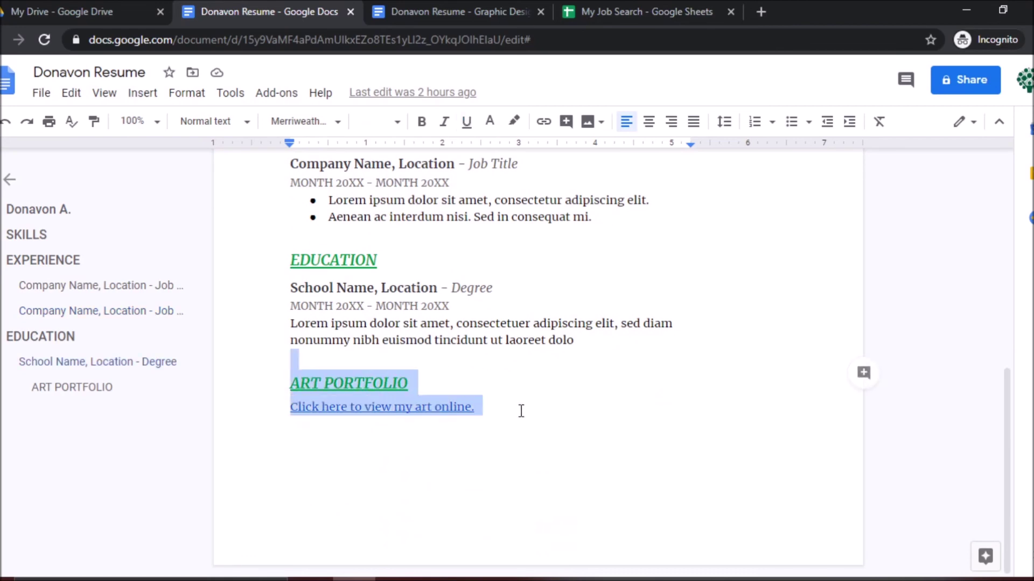
pyautogui.press('BackSpace')
pyautogui.press('BackSpace')
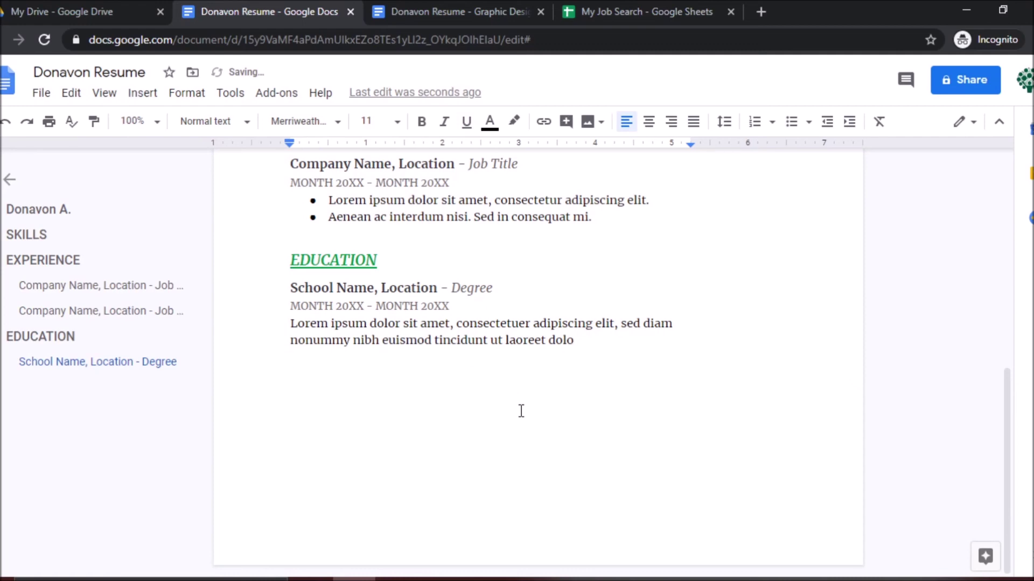
pyautogui.hotkey('ctrl', 'Home')
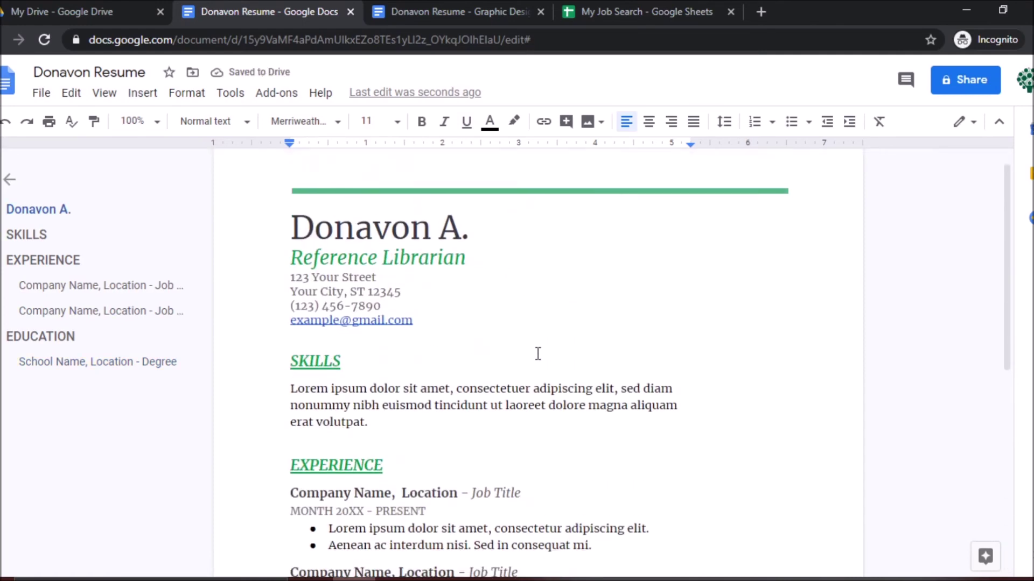
pyautogui.hotkey('ctrl', 'End')
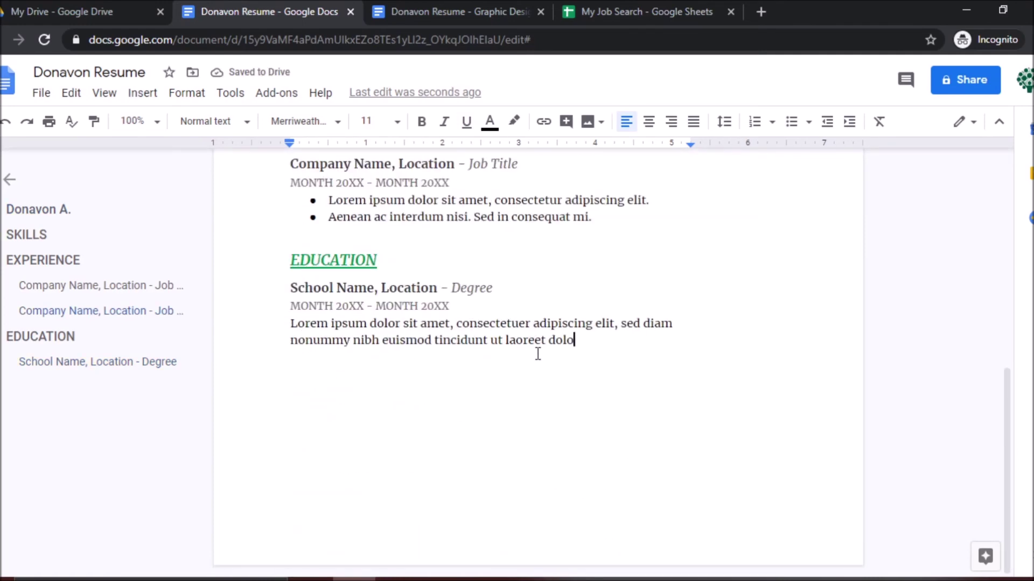
# - Switch to the Graphic Design copy and look over the job entries in its Experience section
pyautogui.click(399, 11)
pyautogui.scroll(-10, 471, 318)
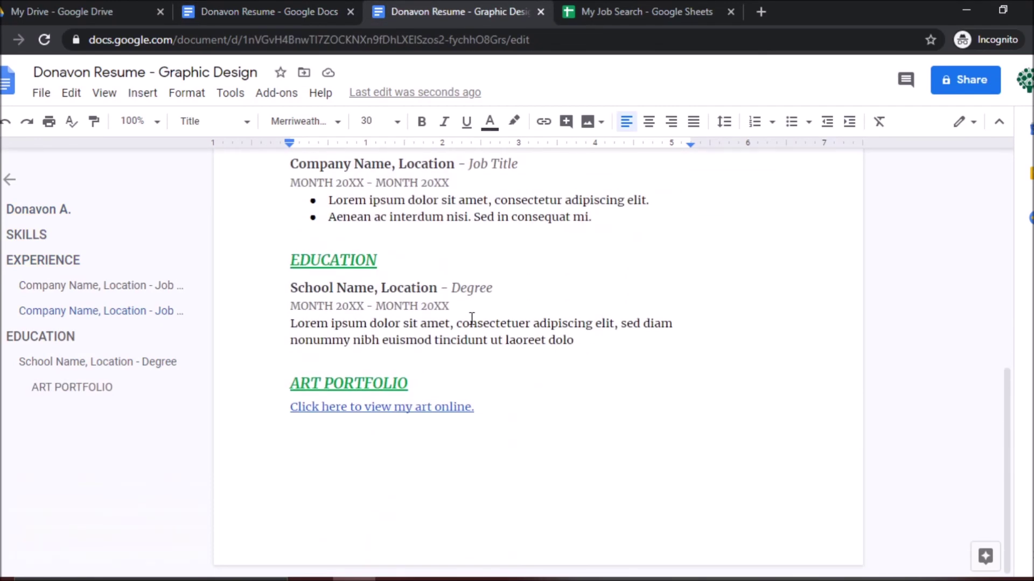
pyautogui.scroll(5, 471, 318)
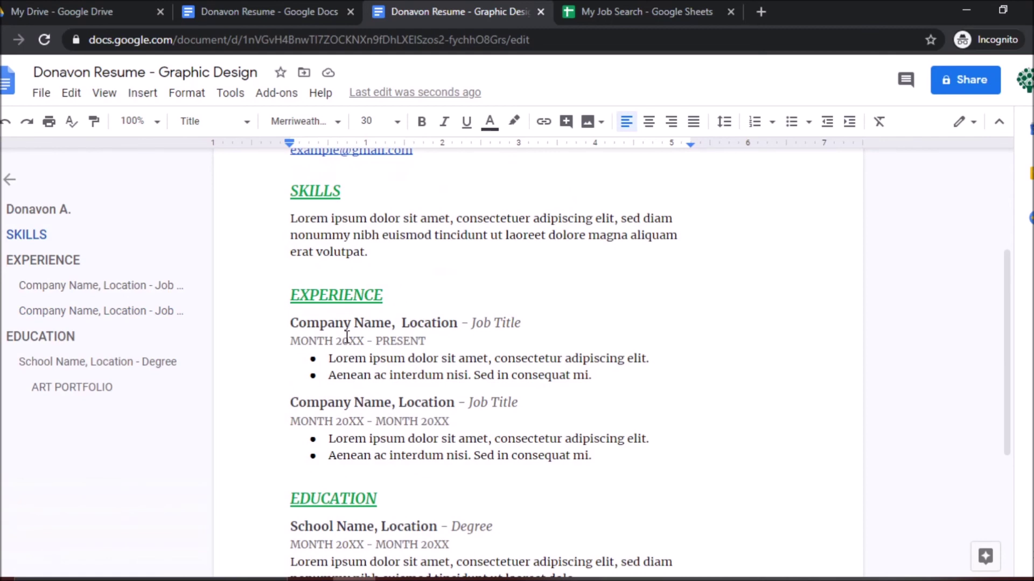
pyautogui.click(346, 338)
pyautogui.click(336, 323)
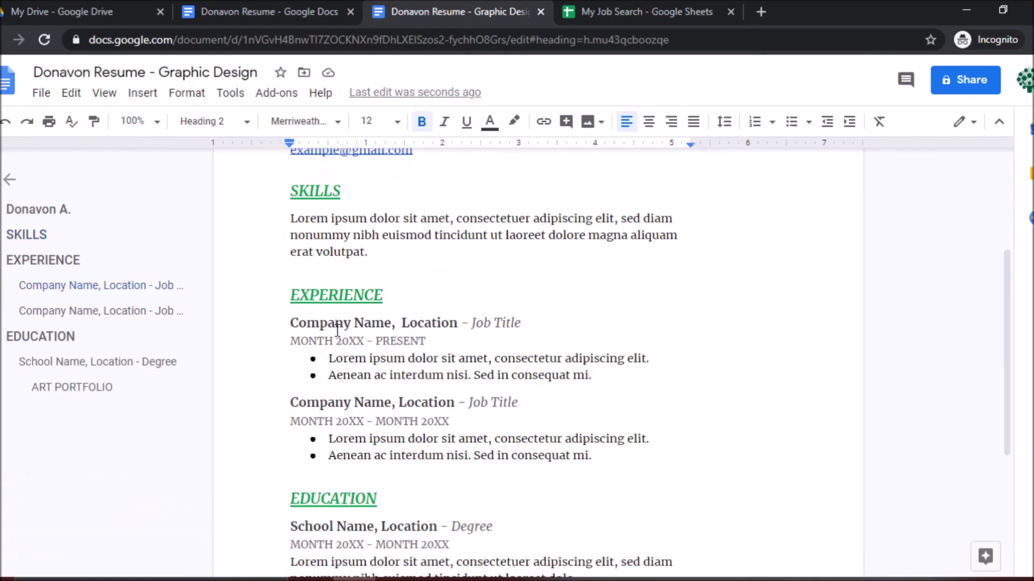
pyautogui.scroll(3, 345, 333)
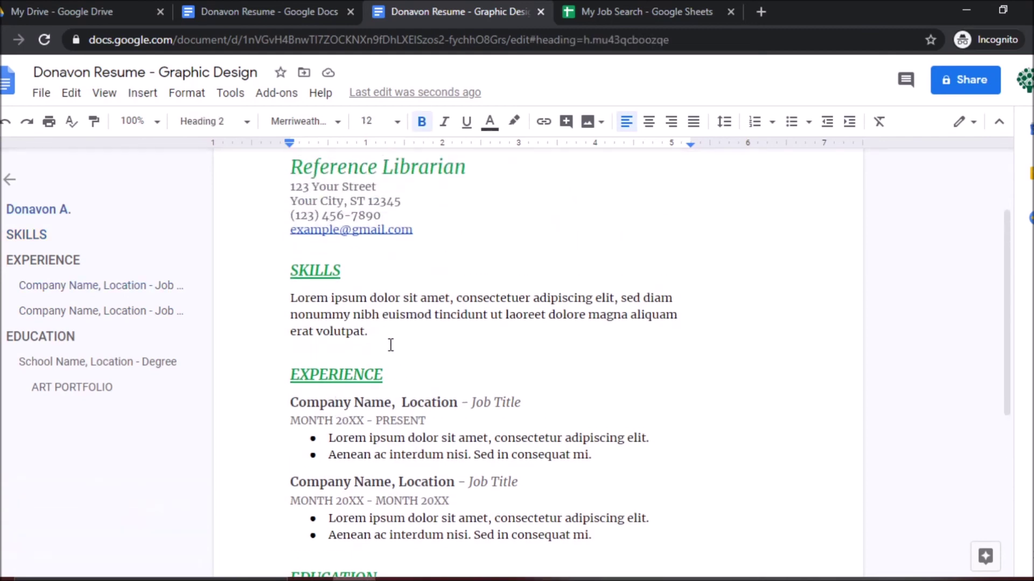
pyautogui.moveTo(390, 344); pyautogui.dragTo(284, 280)
pyautogui.click(426, 351)
pyautogui.scroll(-3, 425, 349)
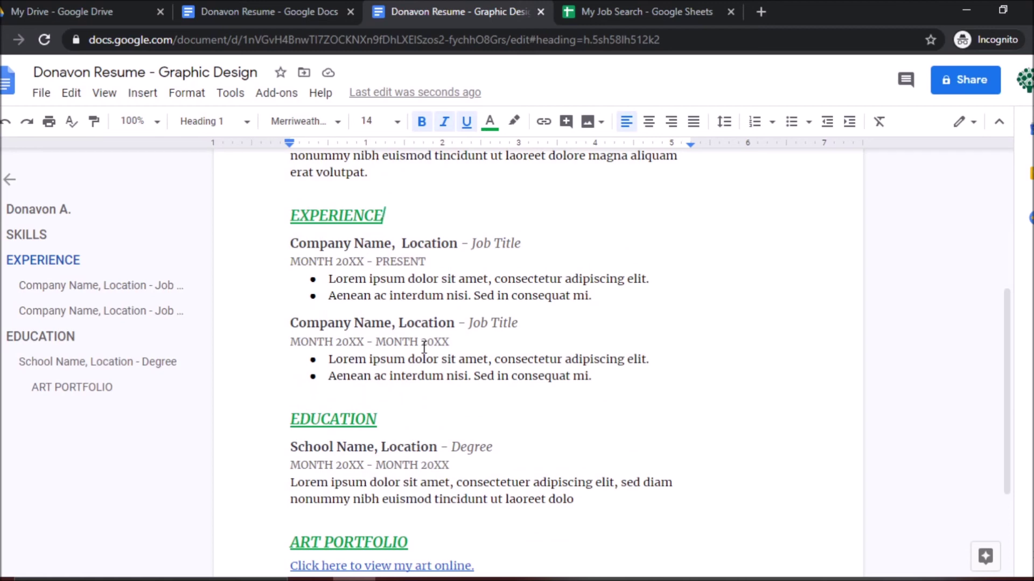
pyautogui.moveTo(319, 243); pyautogui.dragTo(431, 343)
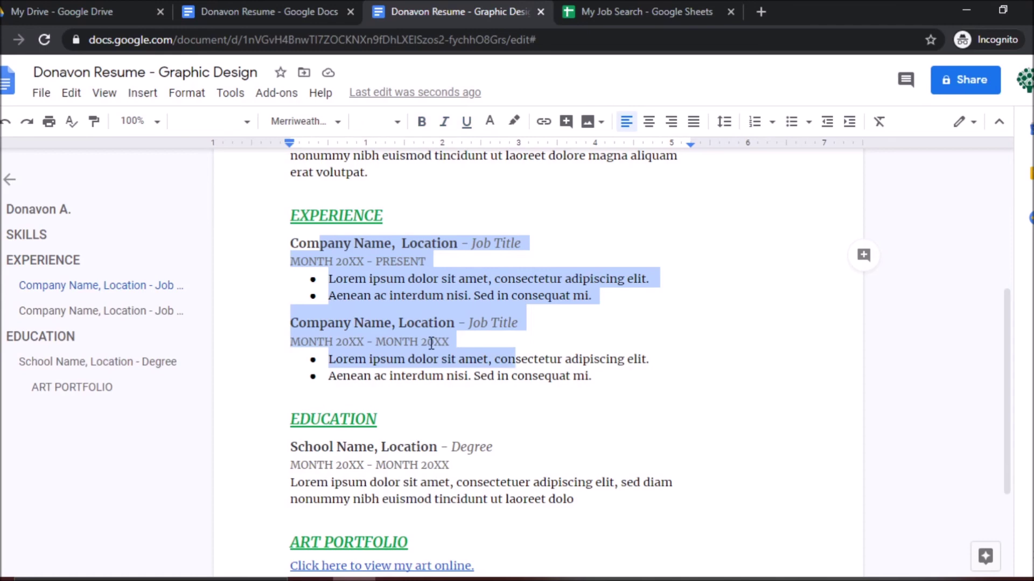
# - Append ' - IT Resume' to the original resume's document title
pyautogui.click(264, 12)
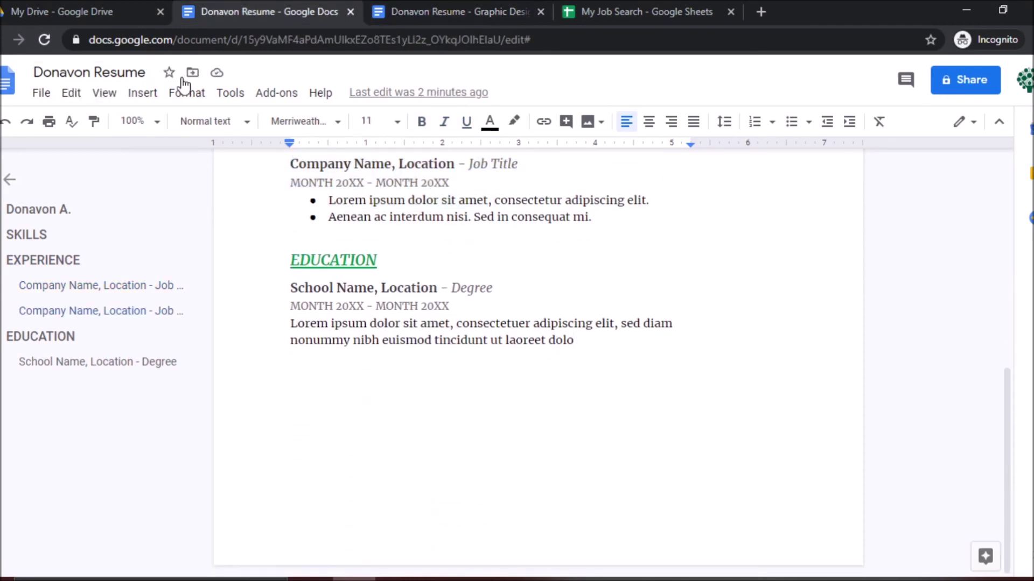
pyautogui.click(149, 74)
pyautogui.write('-')
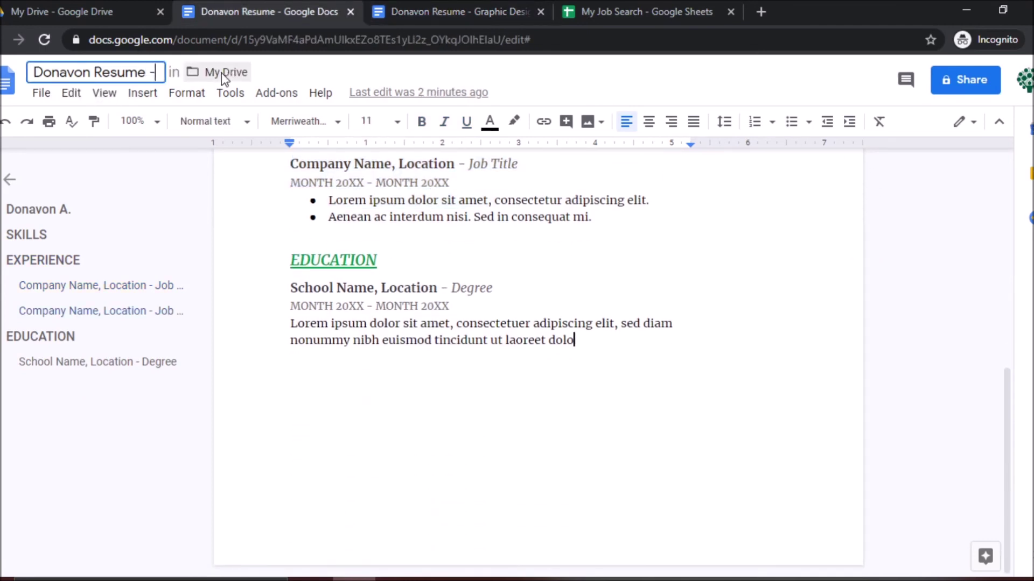
pyautogui.write(' IT Resum')
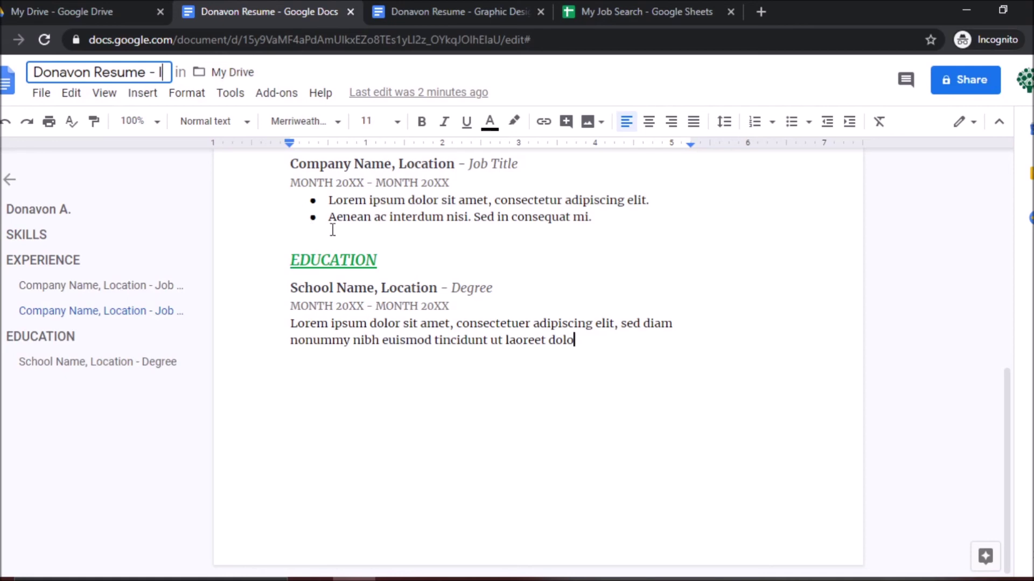
pyautogui.write('e')
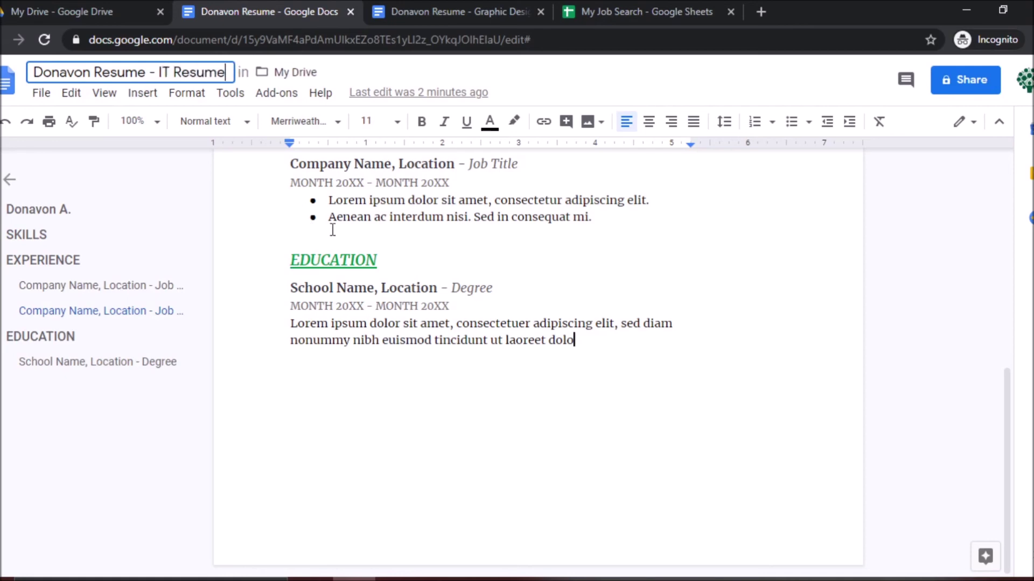
pyautogui.press('Return')
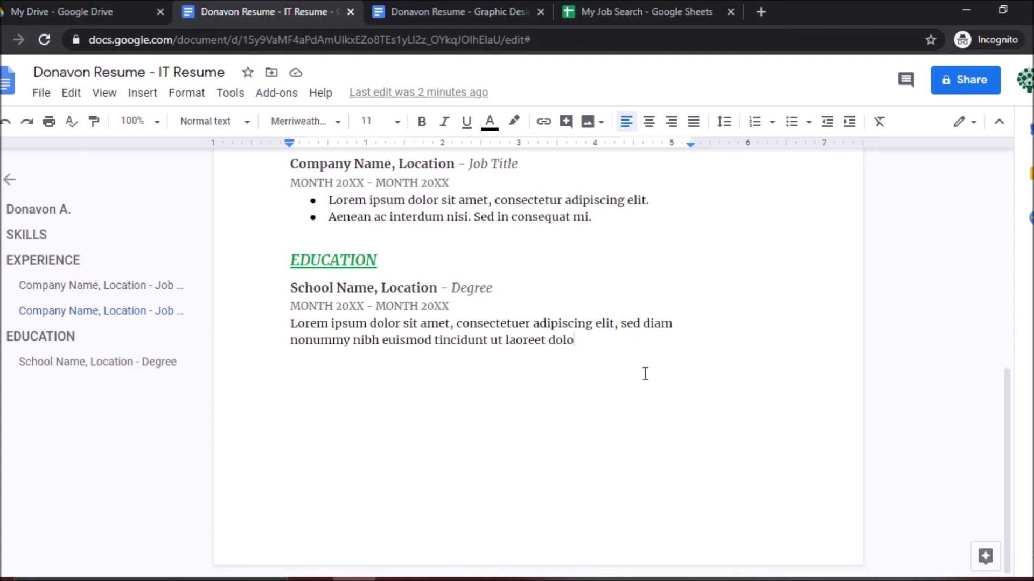
pyautogui.scroll(10, 604, 370)
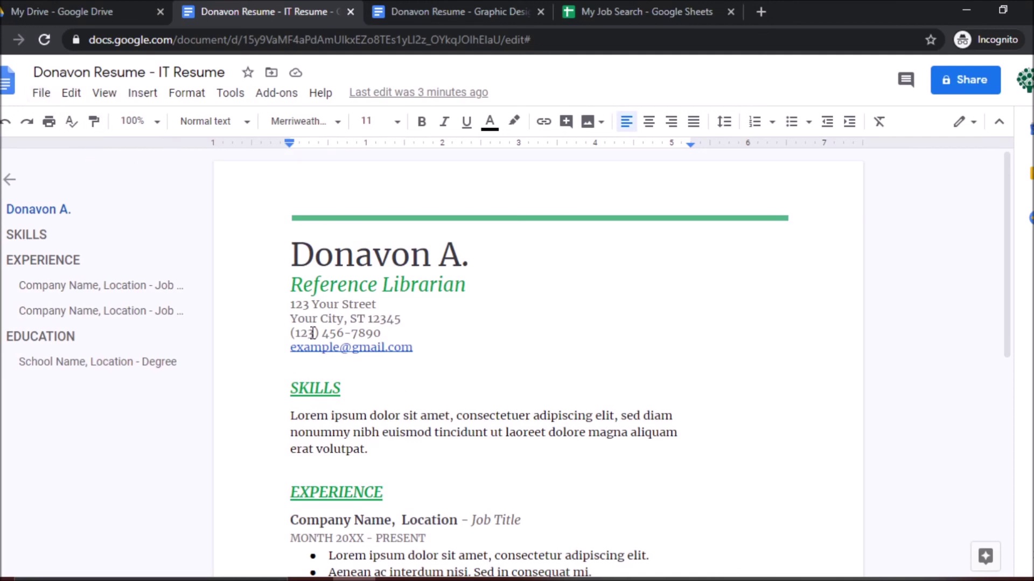
pyautogui.click(41, 94)
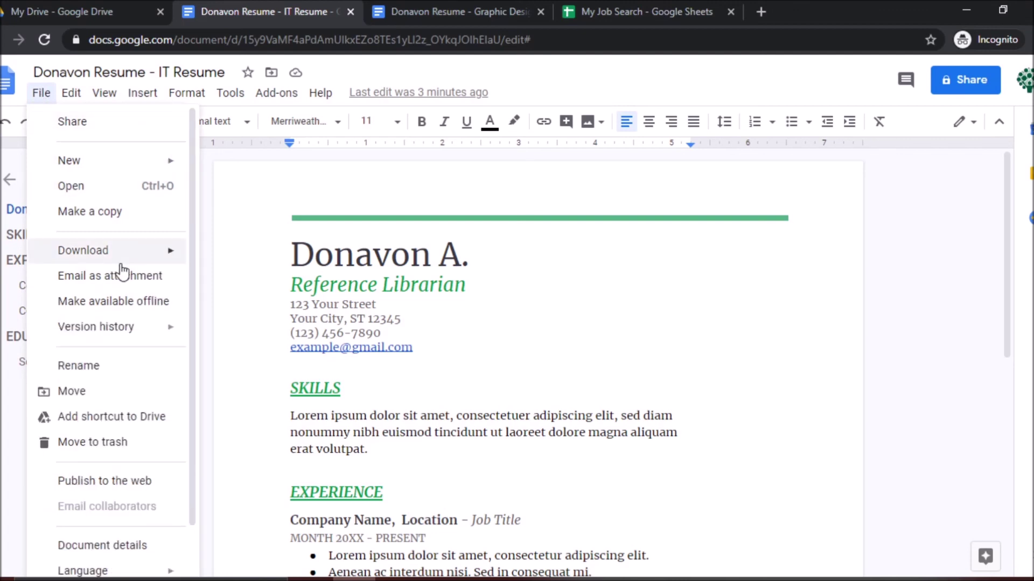
pyautogui.moveTo(122, 259)
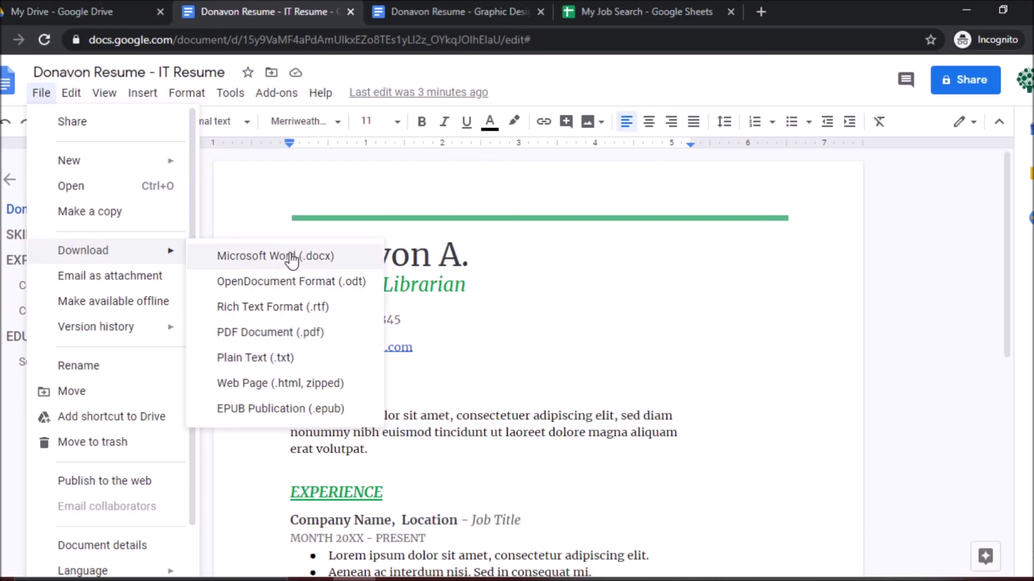
pyautogui.click(425, 403)
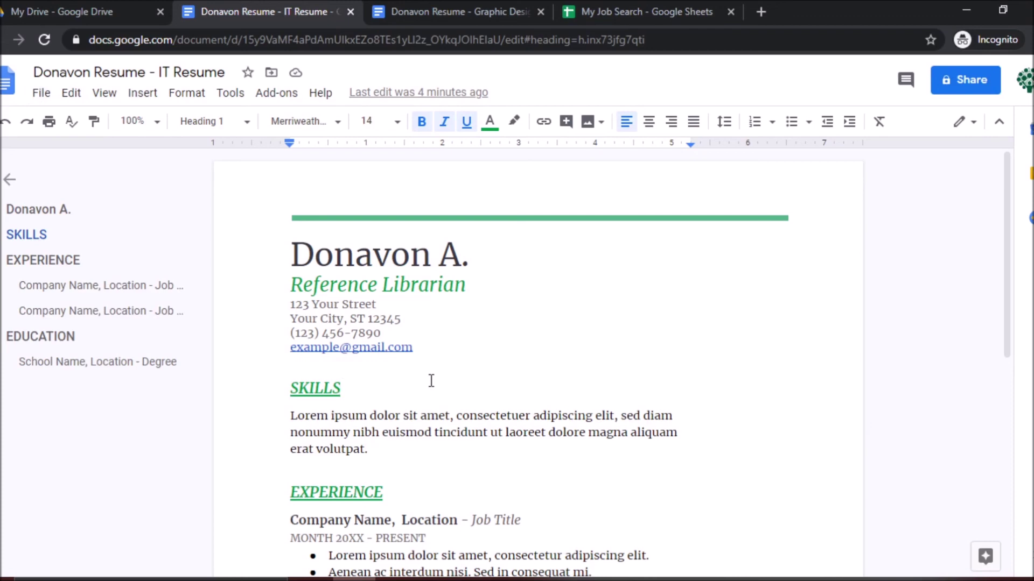
# - Set up emailing the Graphic Design resume as a PDF attachment, without sending it
pyautogui.click(42, 94)
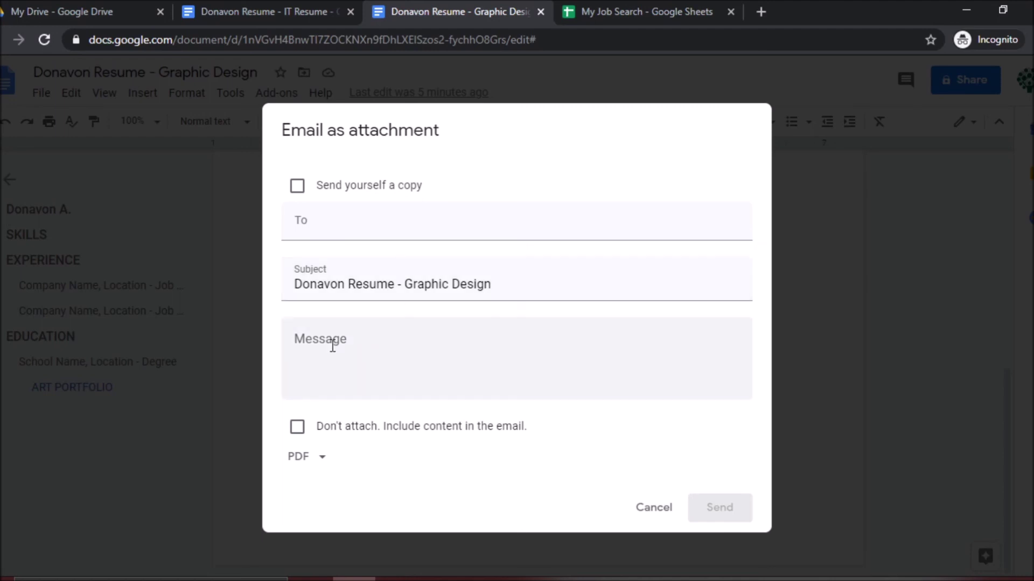
pyautogui.click(332, 346)
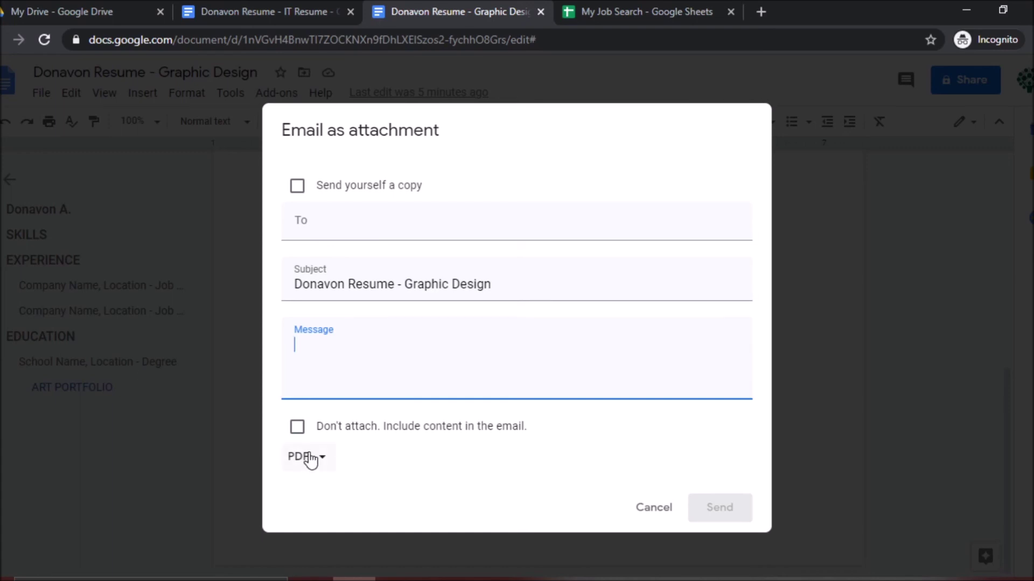
pyautogui.click(309, 459)
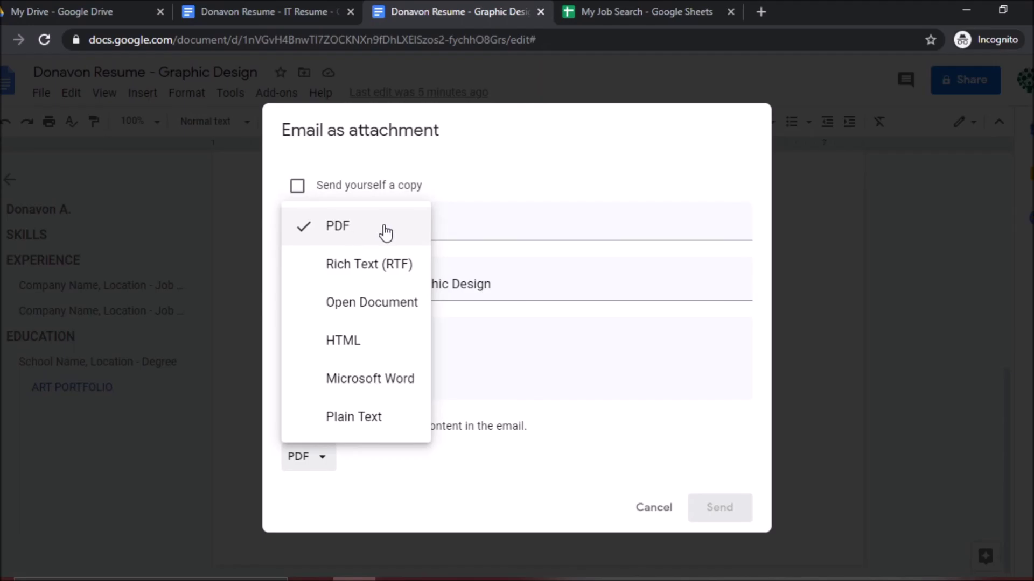
pyautogui.click(379, 230)
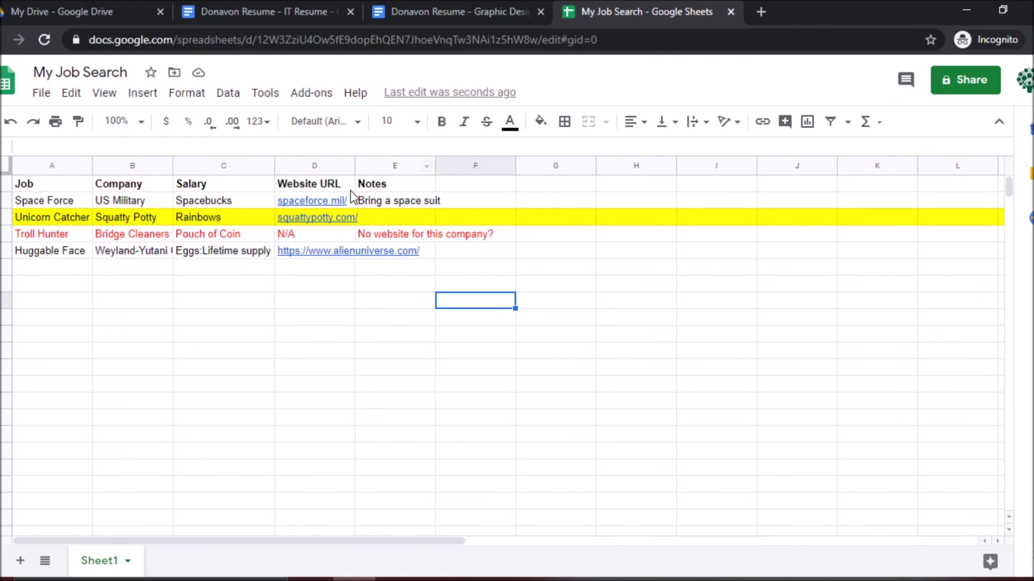
# - Insert a column left of Notes and enter the header 'Resume' in E1
pyautogui.click(376, 185)
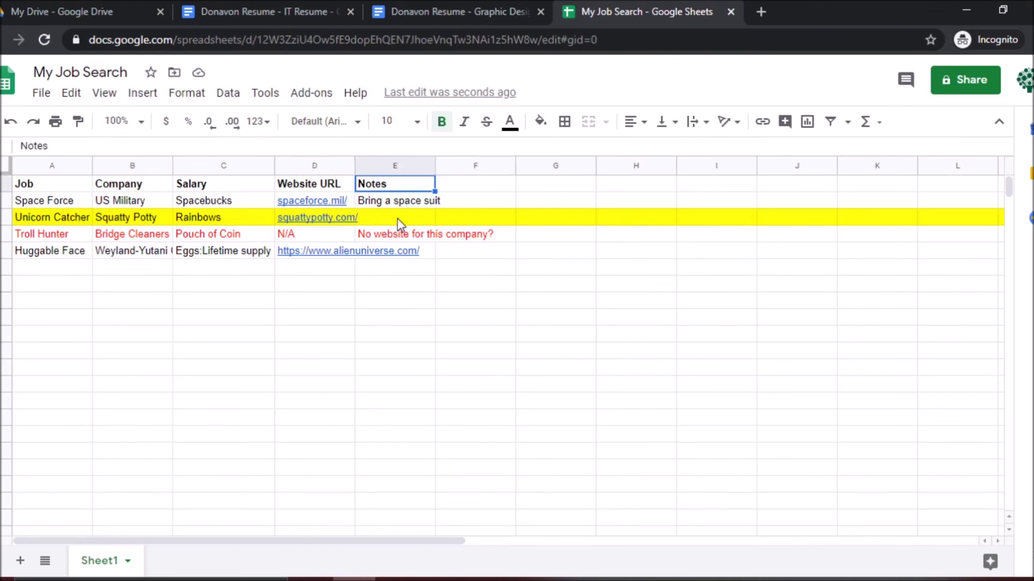
pyautogui.rightClick(390, 165)
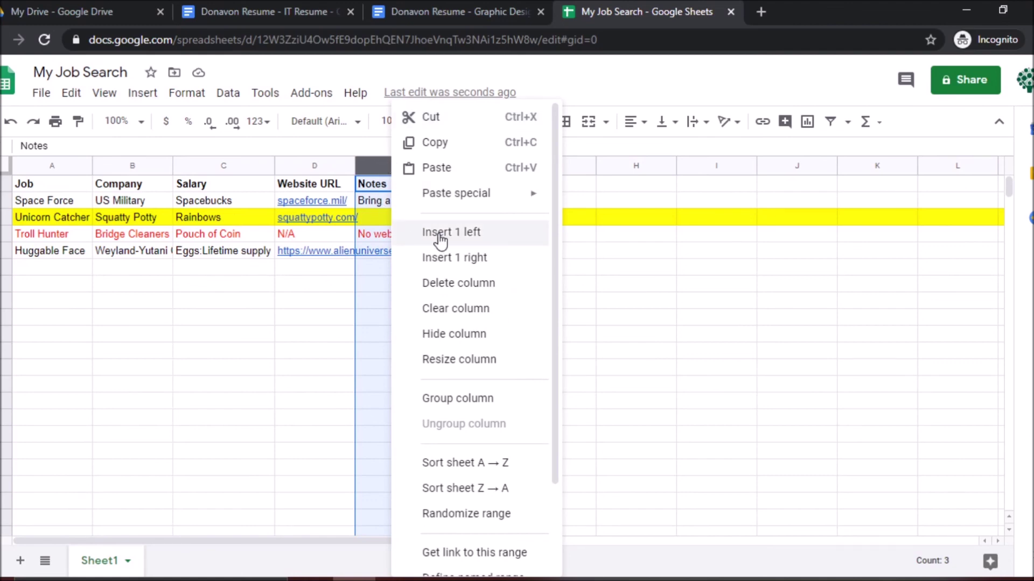
pyautogui.click(439, 236)
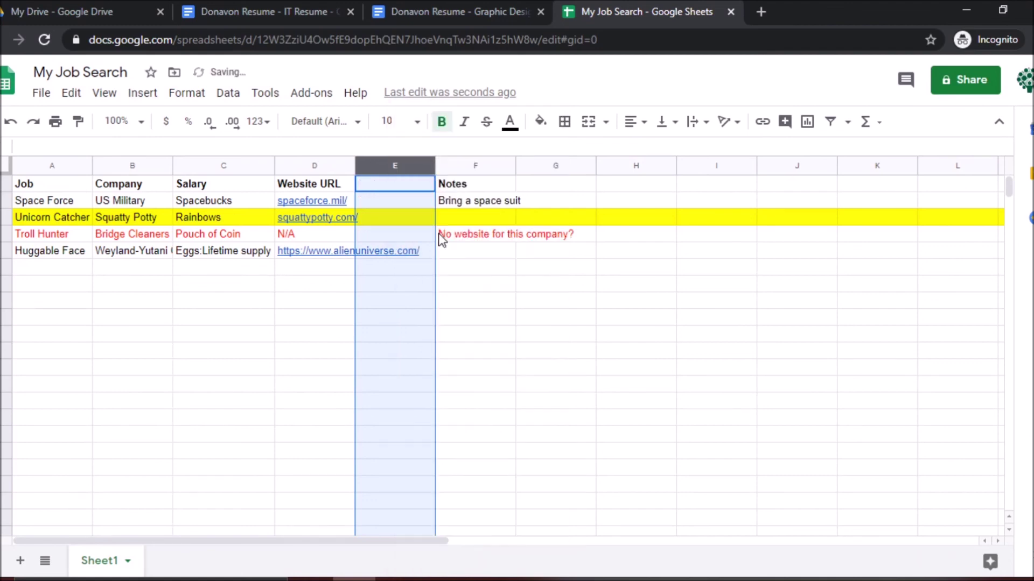
pyautogui.click(413, 190)
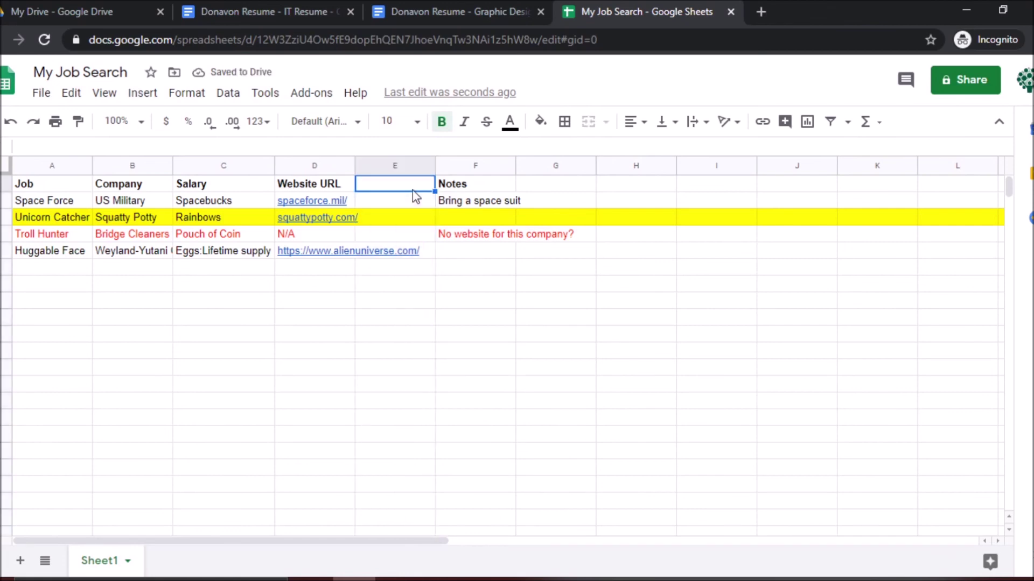
pyautogui.write('Resume')
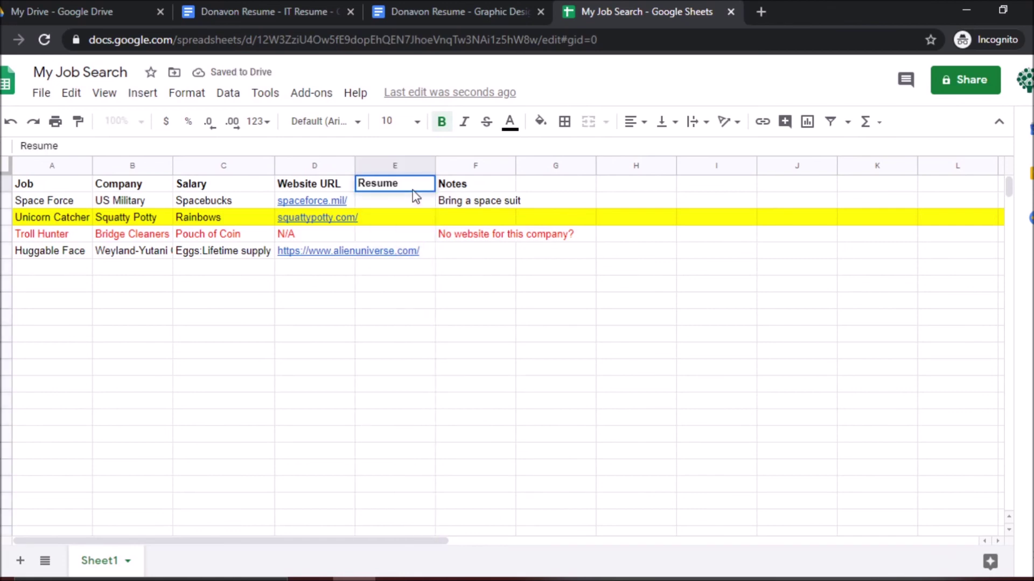
pyautogui.press('Return')
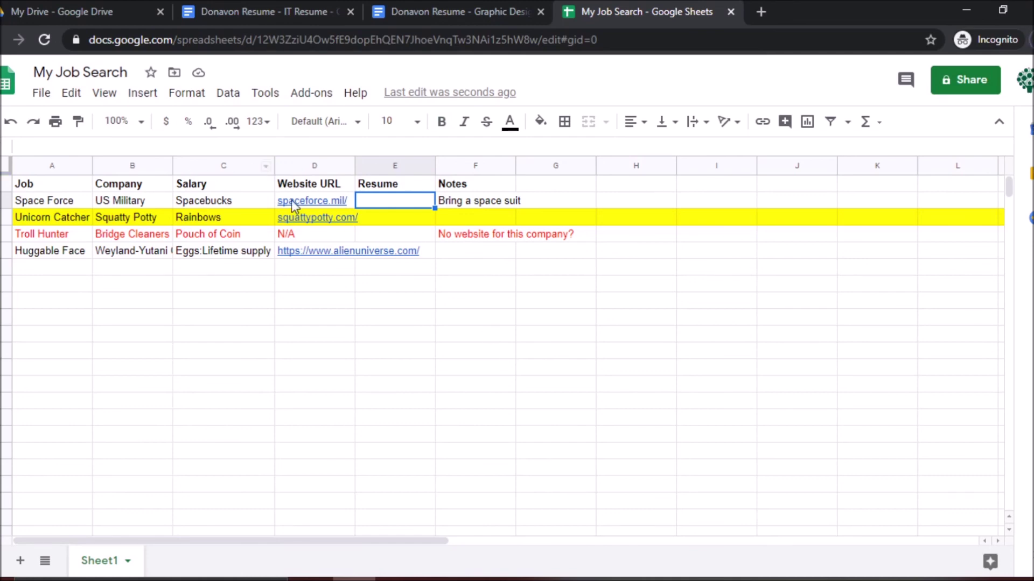
pyautogui.click(445, 7)
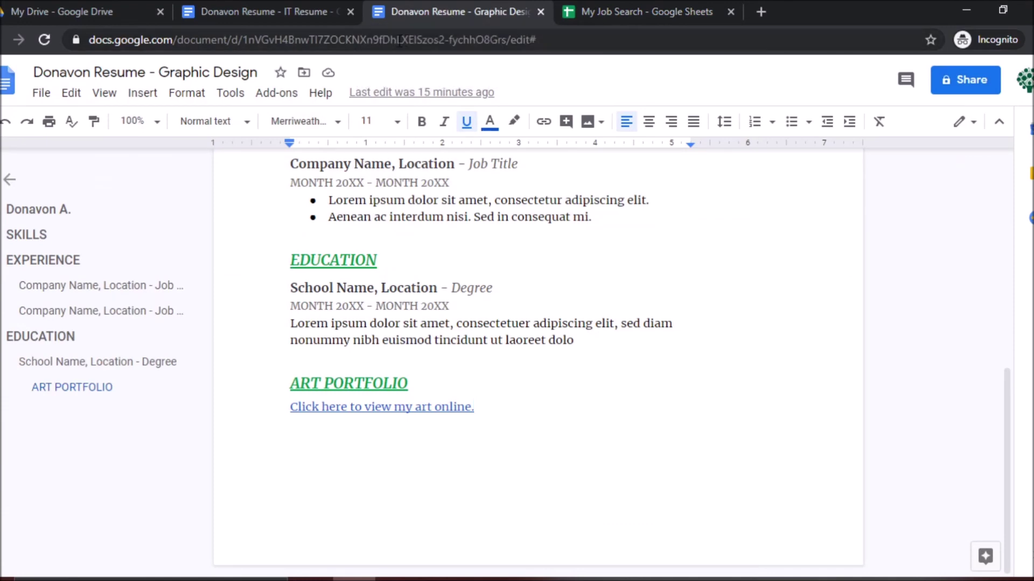
# - Paste the Graphic Design resume's URL into E2 and E3 for Space Force and Unicorn Catcher
pyautogui.click(399, 46)
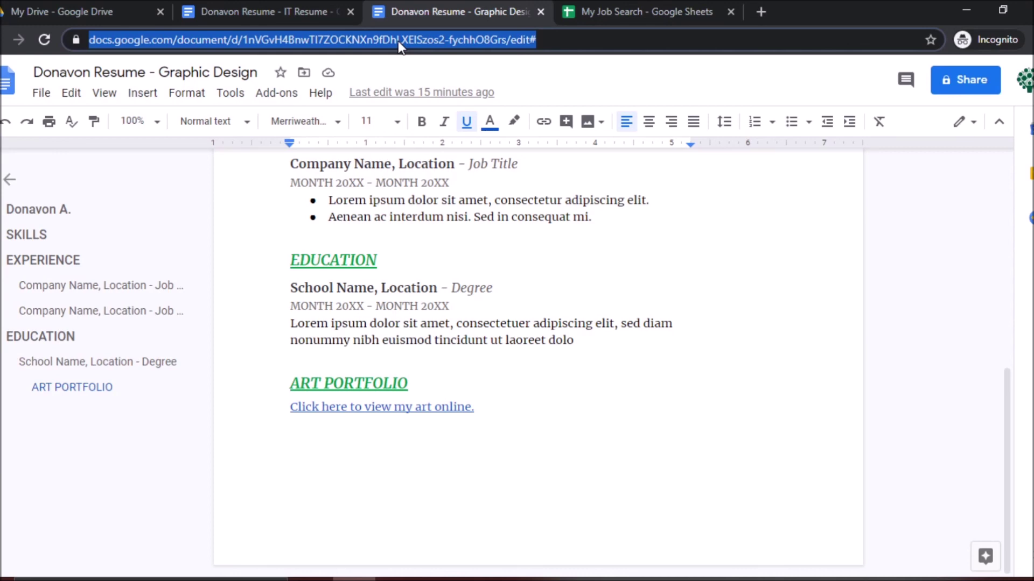
pyautogui.rightClick(399, 41)
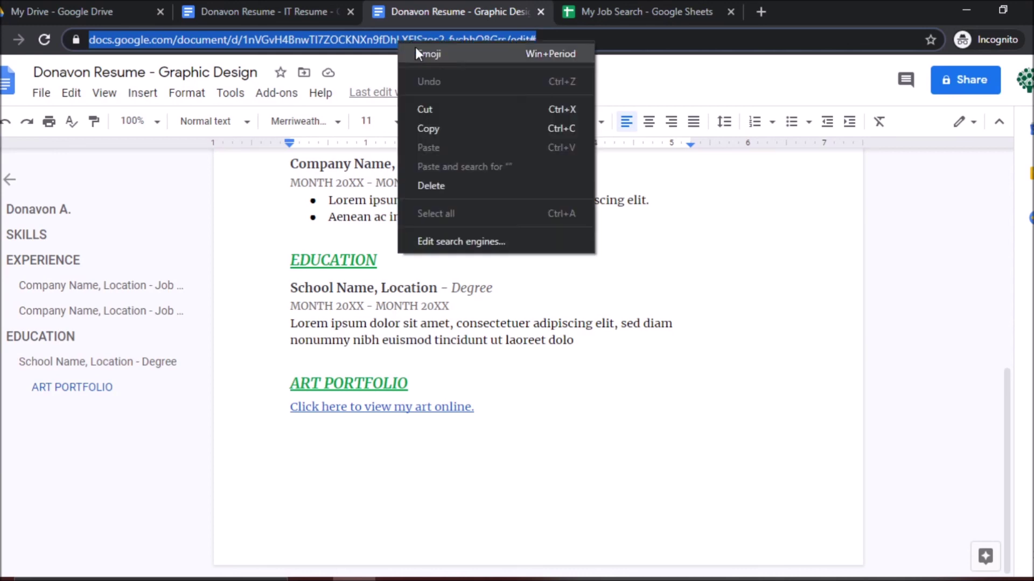
pyautogui.click(430, 127)
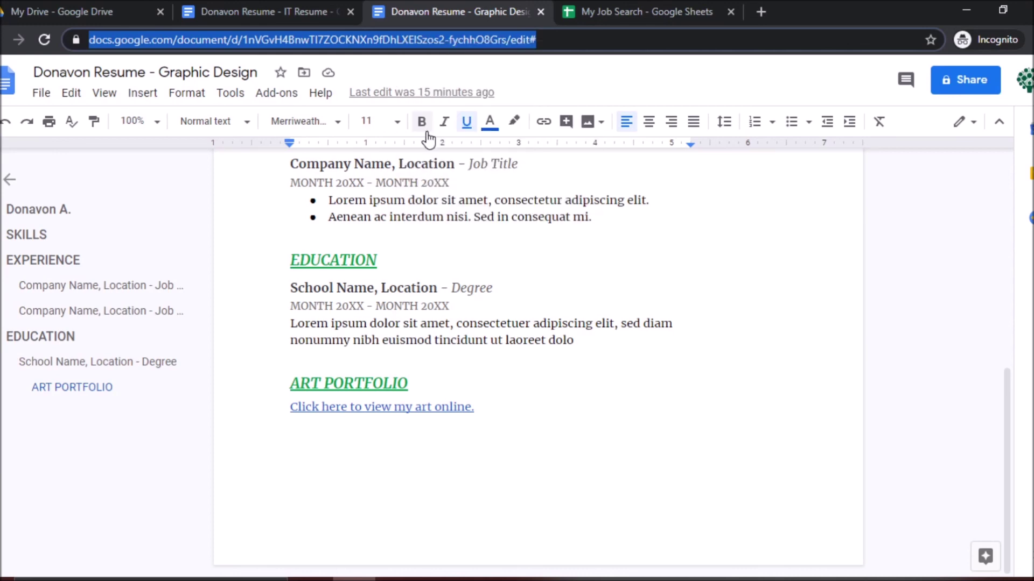
pyautogui.click(602, 10)
pyautogui.doubleClick(415, 199)
pyautogui.rightClick(414, 199)
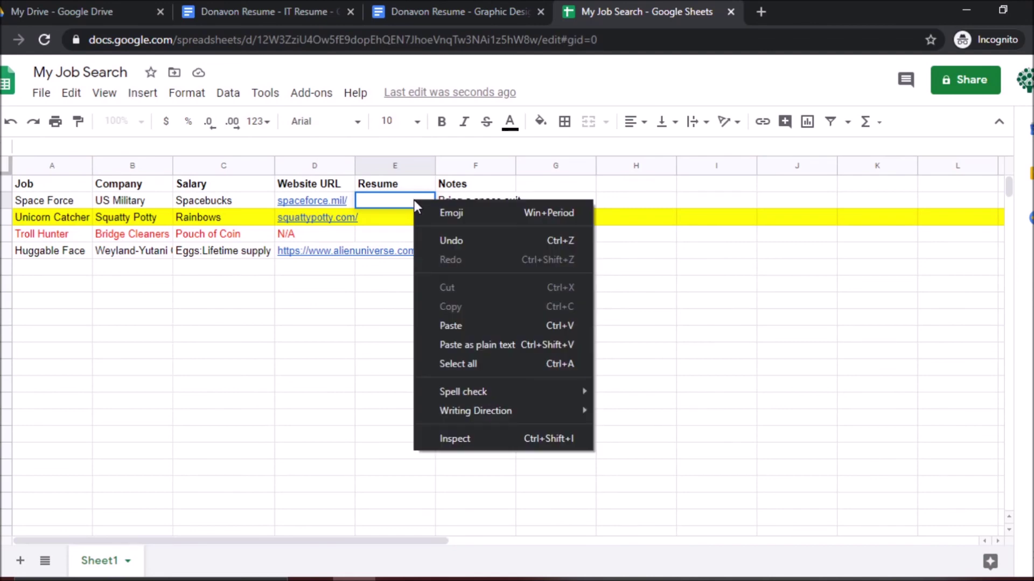
pyautogui.click(462, 326)
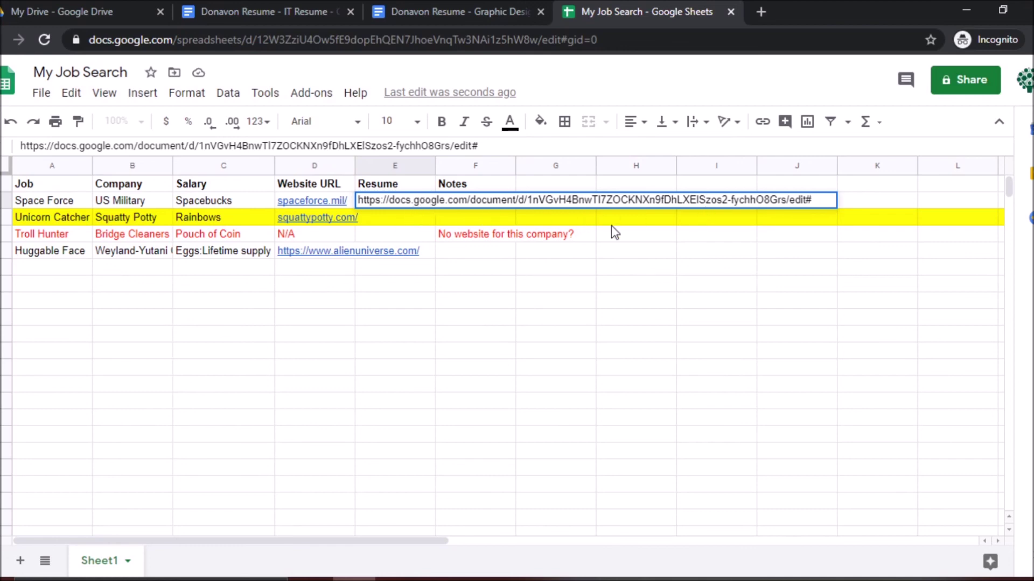
pyautogui.press('Return')
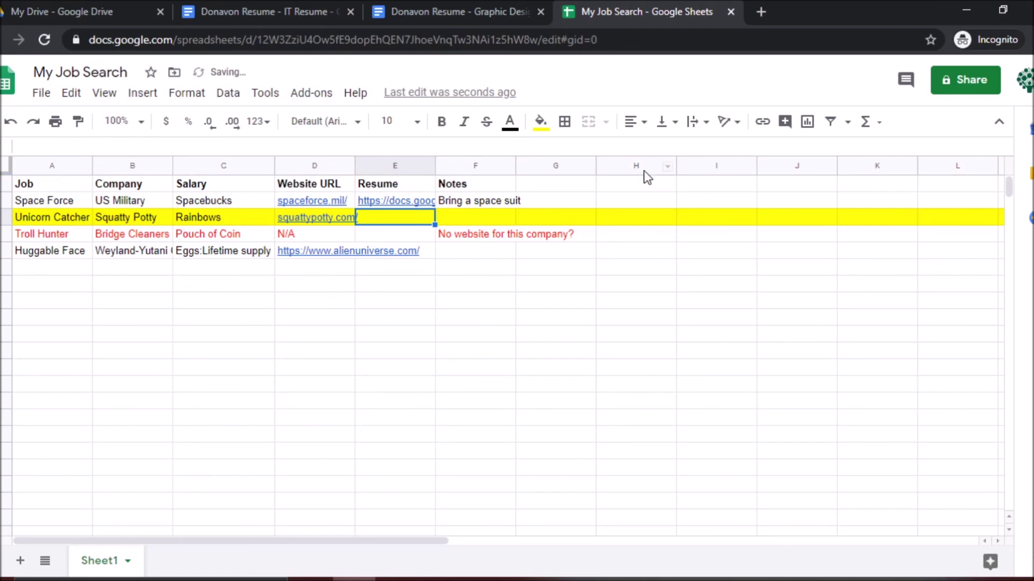
pyautogui.click(408, 199)
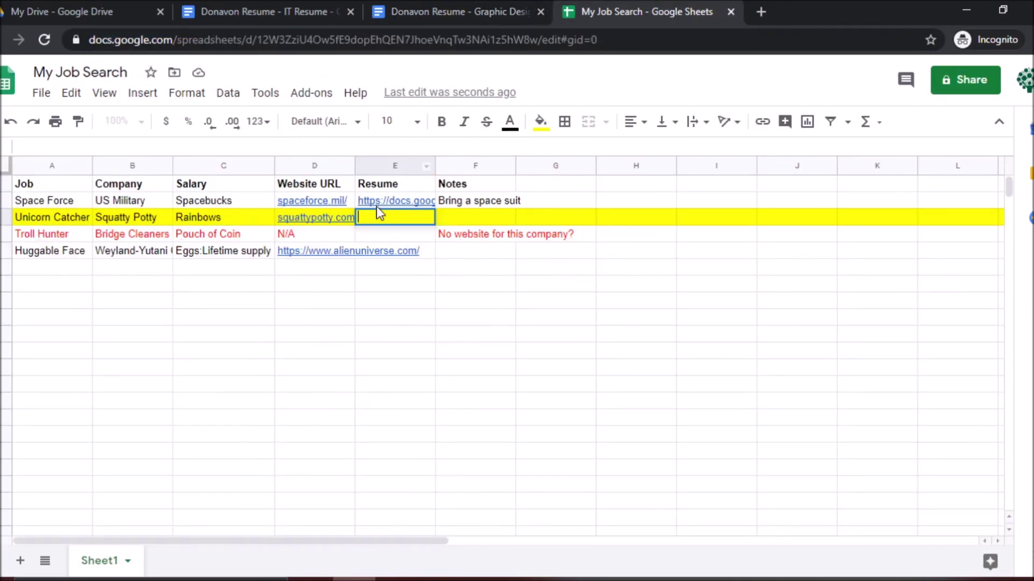
pyautogui.rightClick(385, 217)
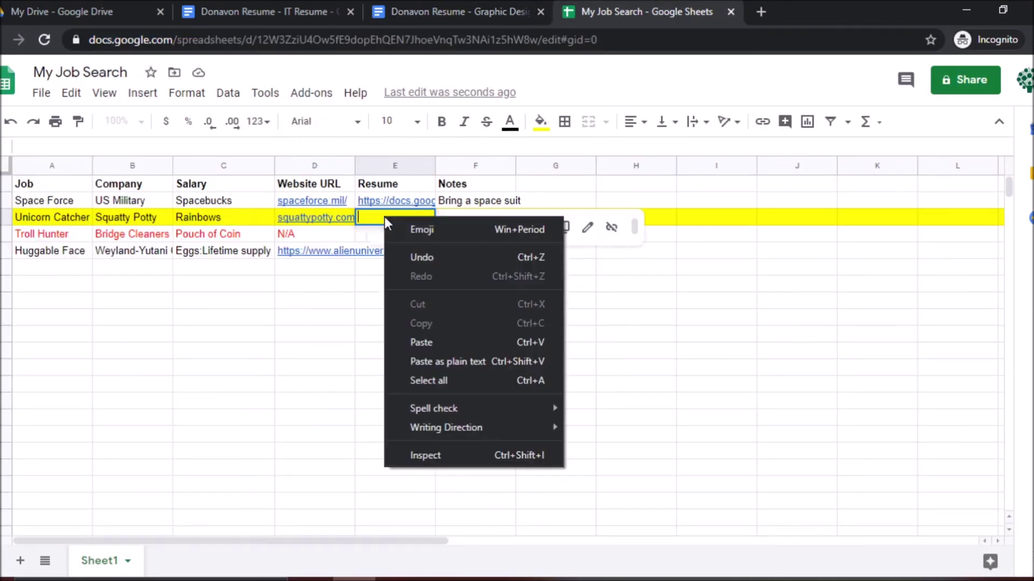
pyautogui.click(428, 344)
pyautogui.press('Return')
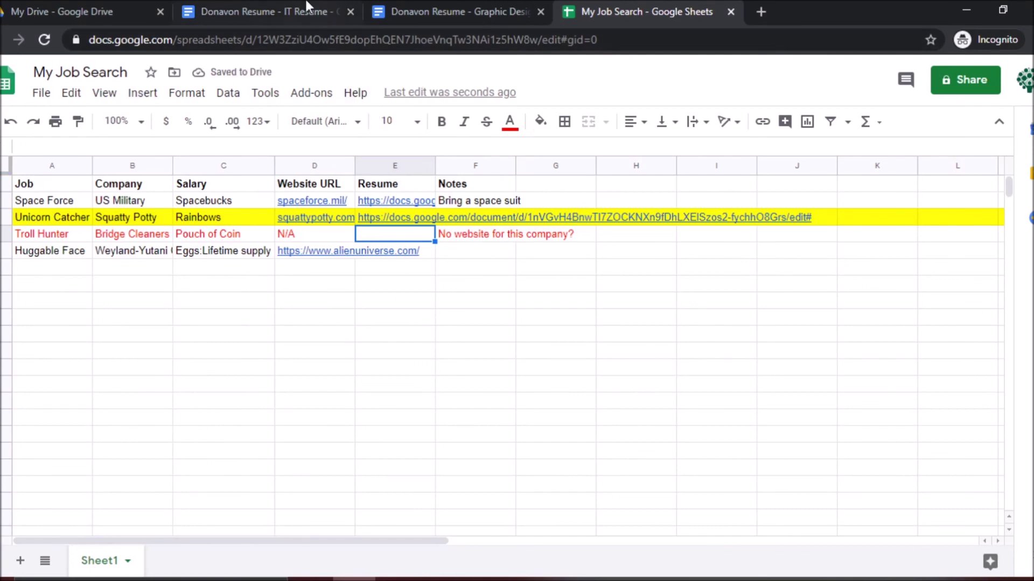
# - Paste the IT Resume's URL into E5 for Huggable Face
pyautogui.click(273, 7)
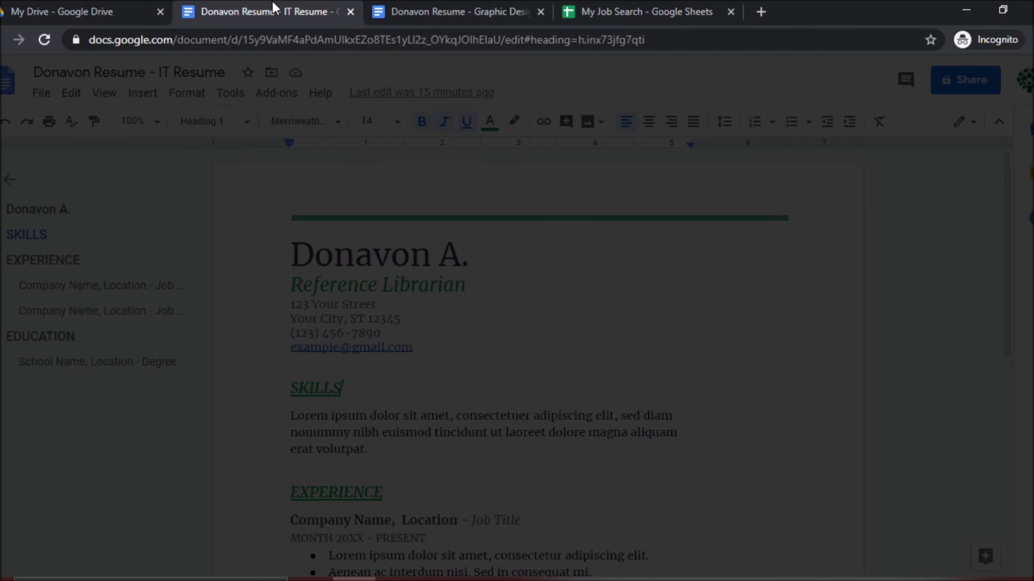
pyautogui.click(290, 39)
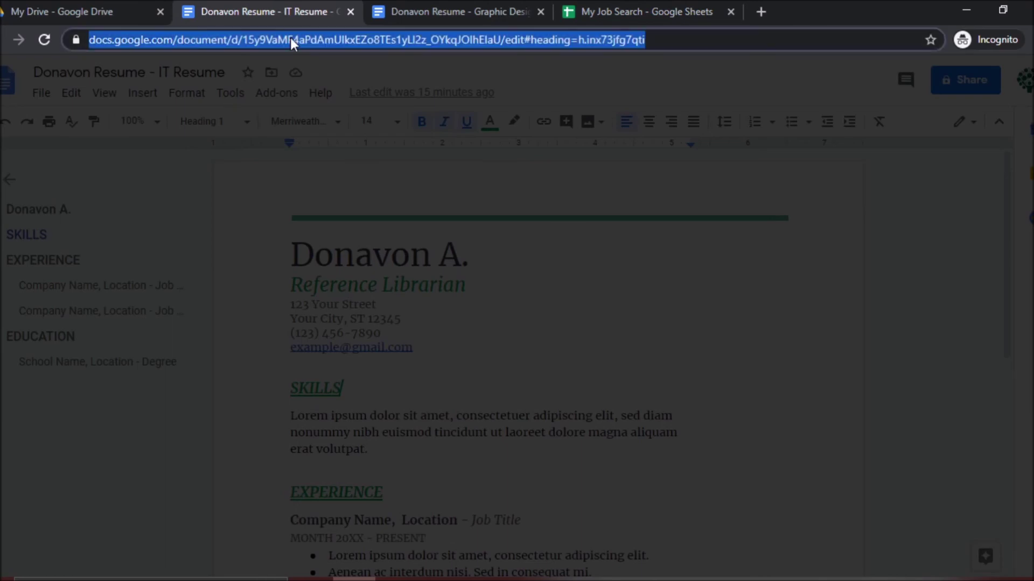
pyautogui.click(634, 6)
pyautogui.hotkey('ctrl', 'v')
pyautogui.press('Return')
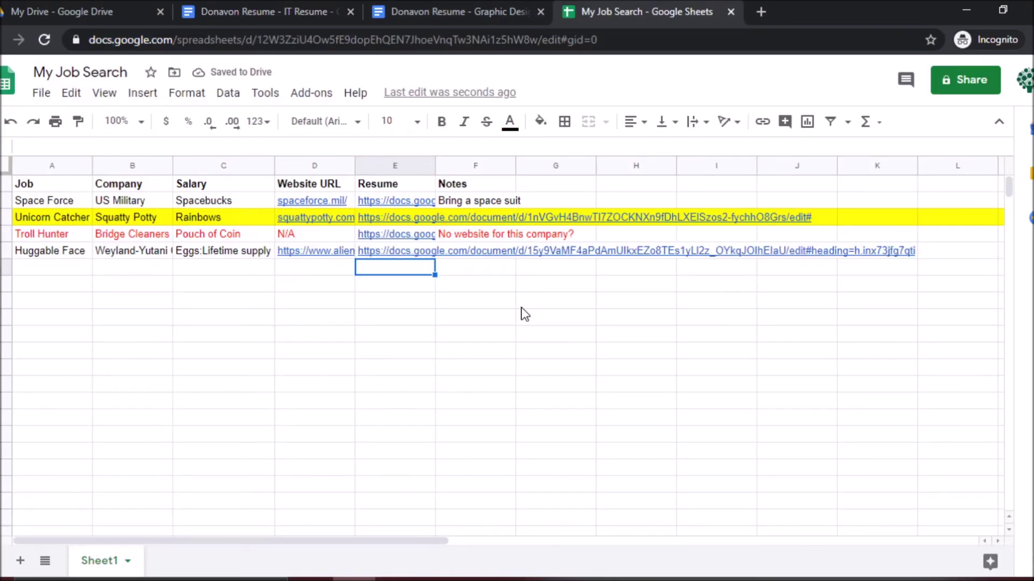
pyautogui.click(420, 252)
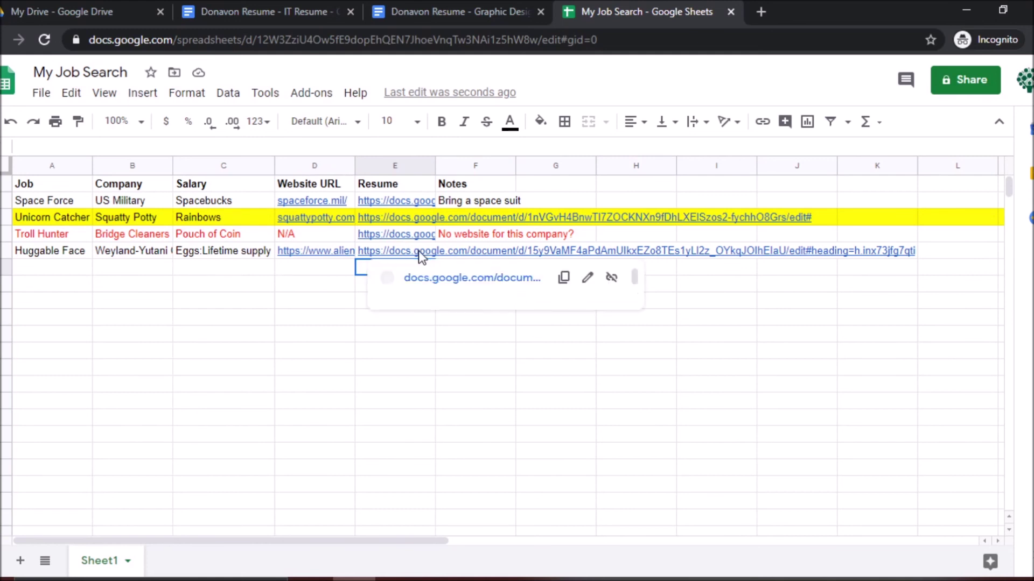